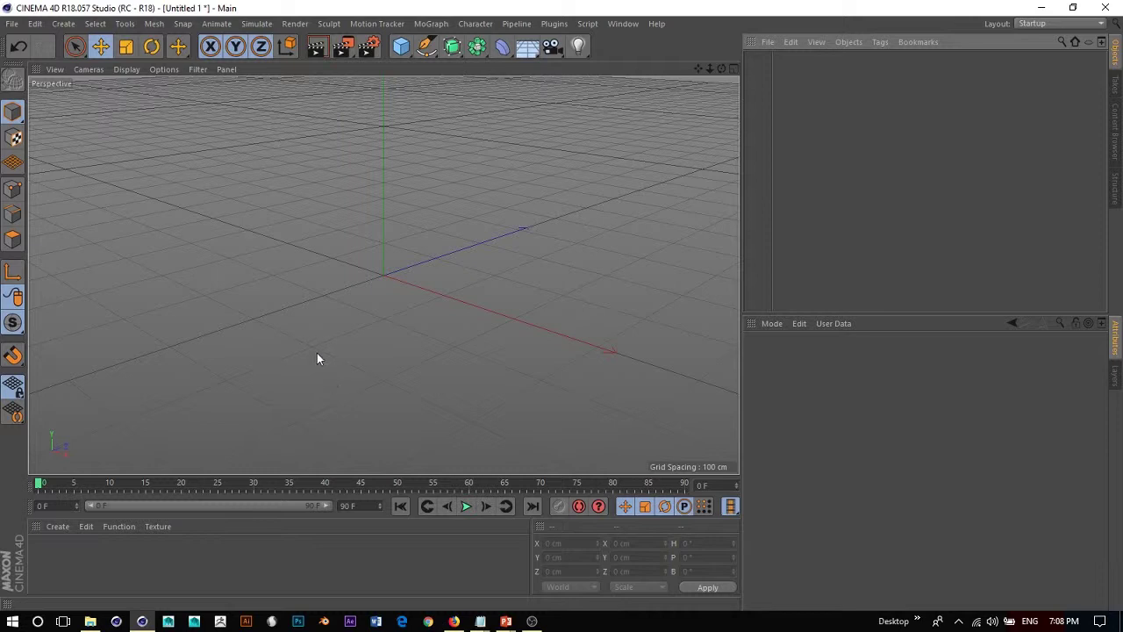
Step: Add a cube primitive to the empty scene
left_click(68, 28)
mouse_move(67, 45)
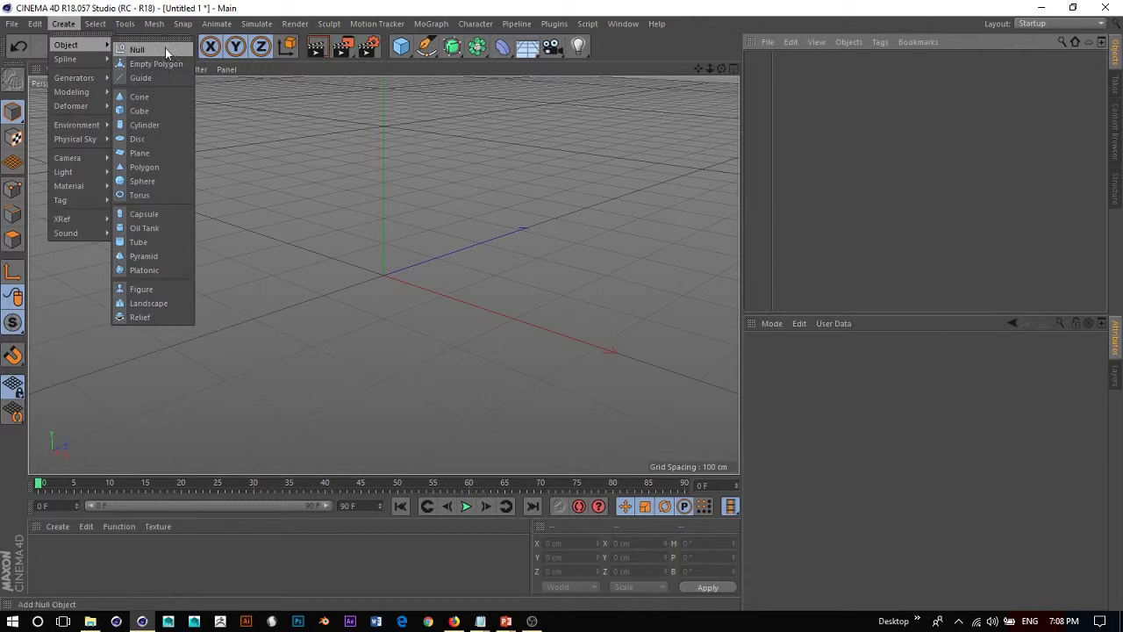
left_click(399, 21)
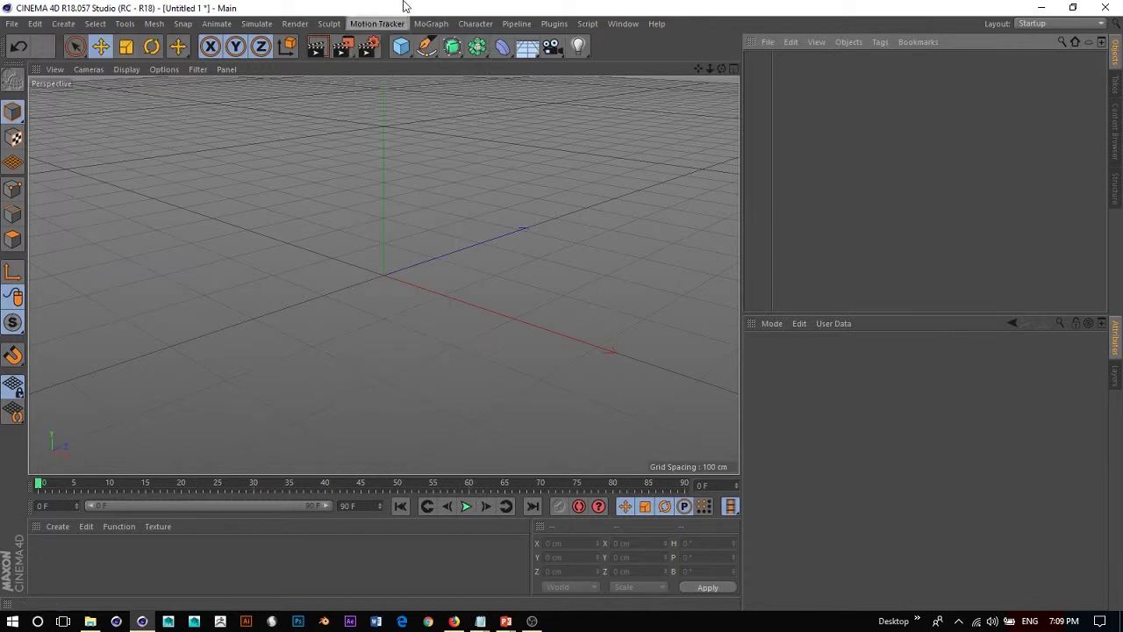
left_click(400, 49)
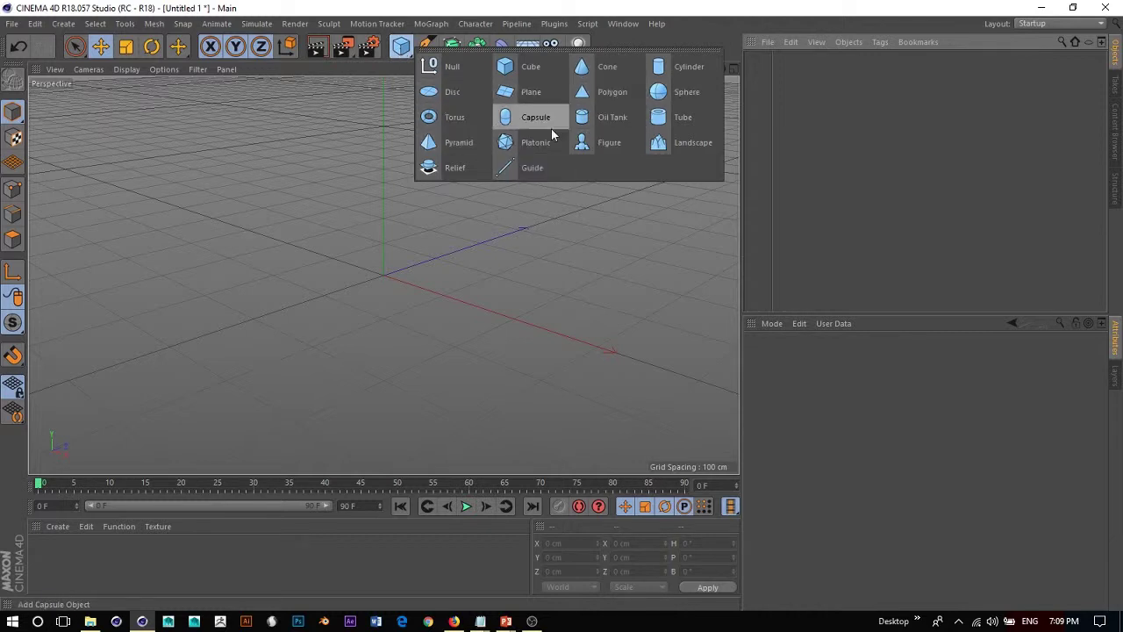
left_click(506, 71)
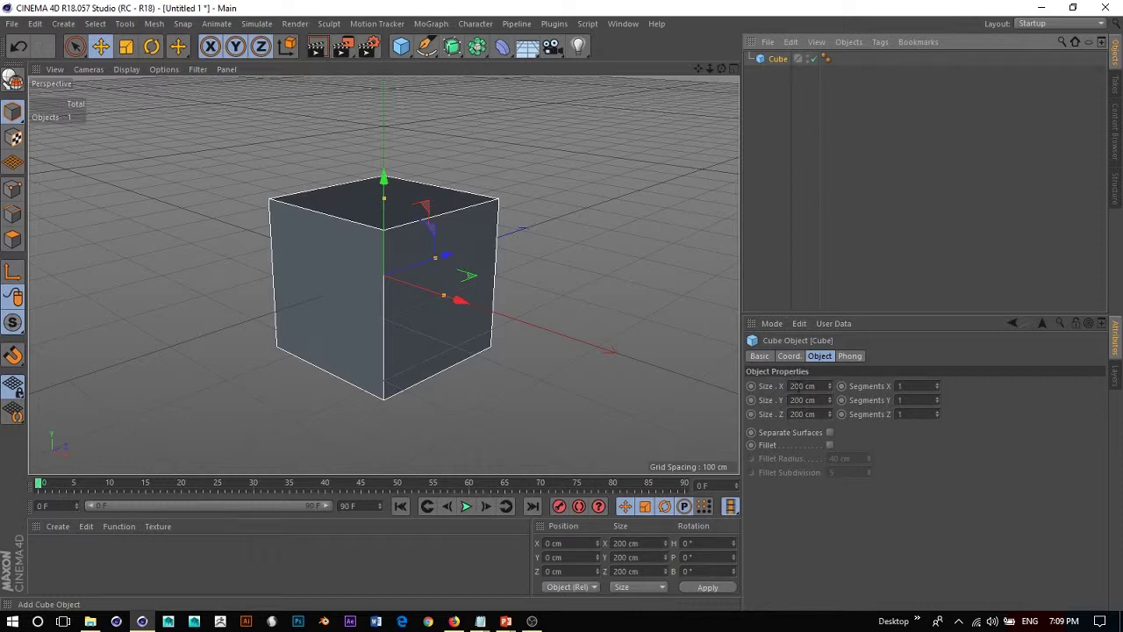
Step: Set the cube's X size to 50 cm
left_click(792, 386)
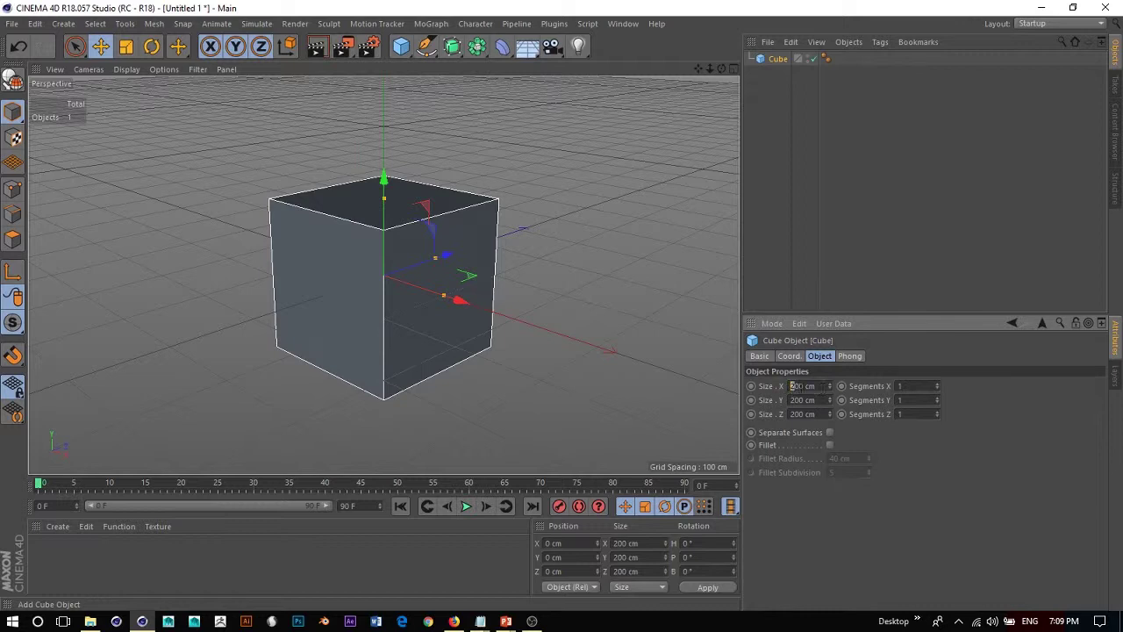
left_click_drag(799, 386, 790, 387)
type("5")
key("Return")
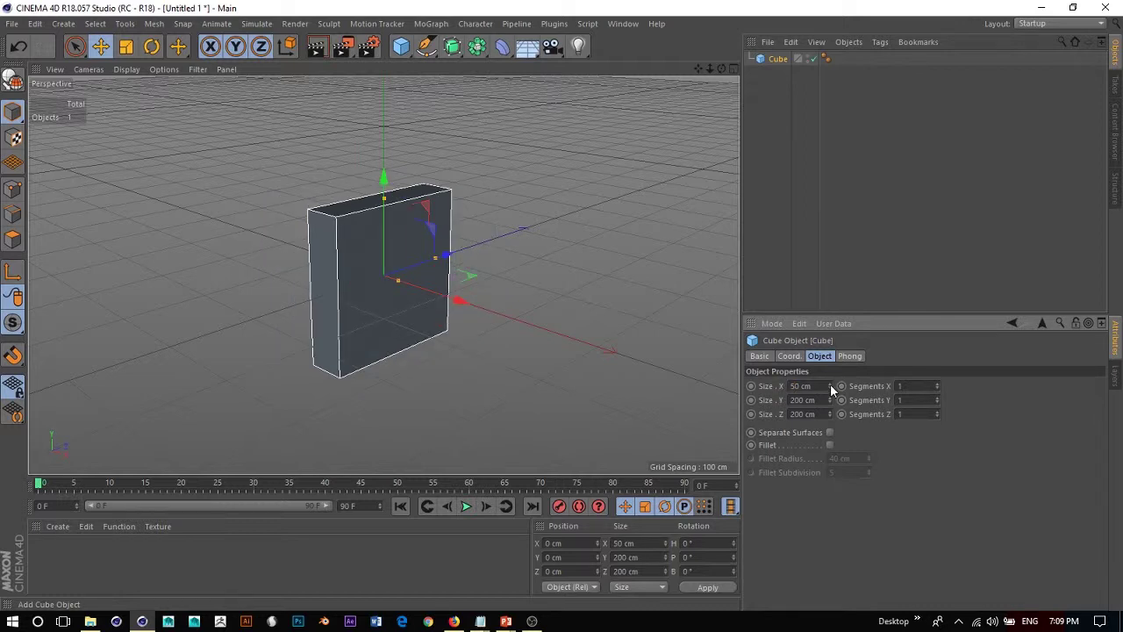
Step: Stretch the cube freely along all three axes to about 571 × 336 × 672 cm
left_click_drag(830, 386, 689, 384)
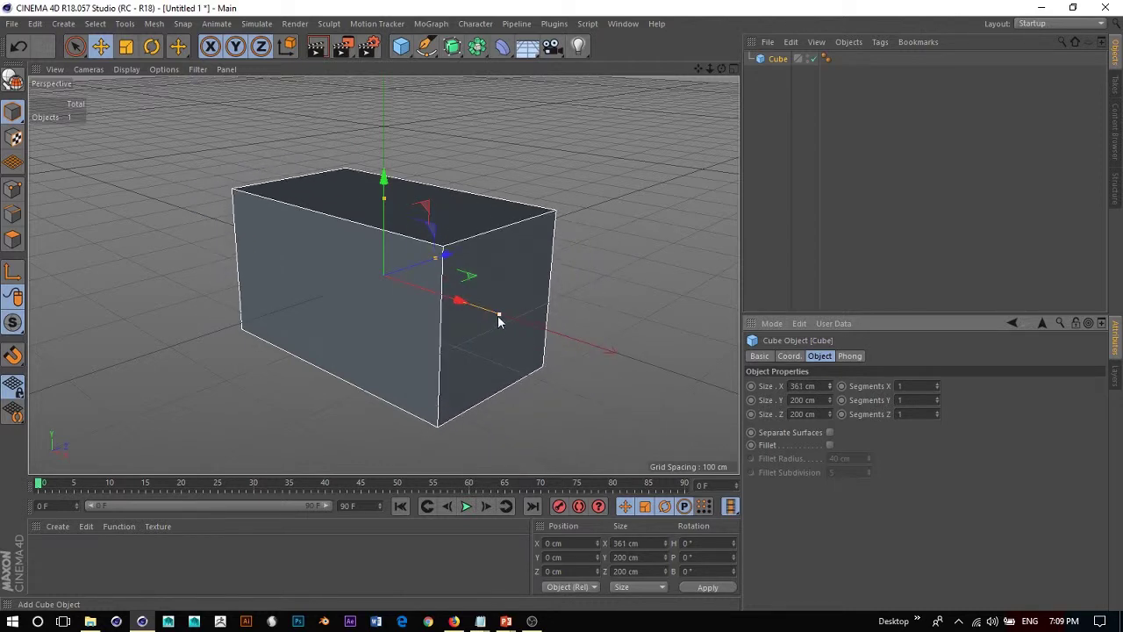
left_click_drag(498, 318, 409, 316)
left_click_drag(463, 267, 501, 309)
left_click_drag(405, 326, 389, 363, "alt")
left_click_drag(494, 325, 576, 349, "alt")
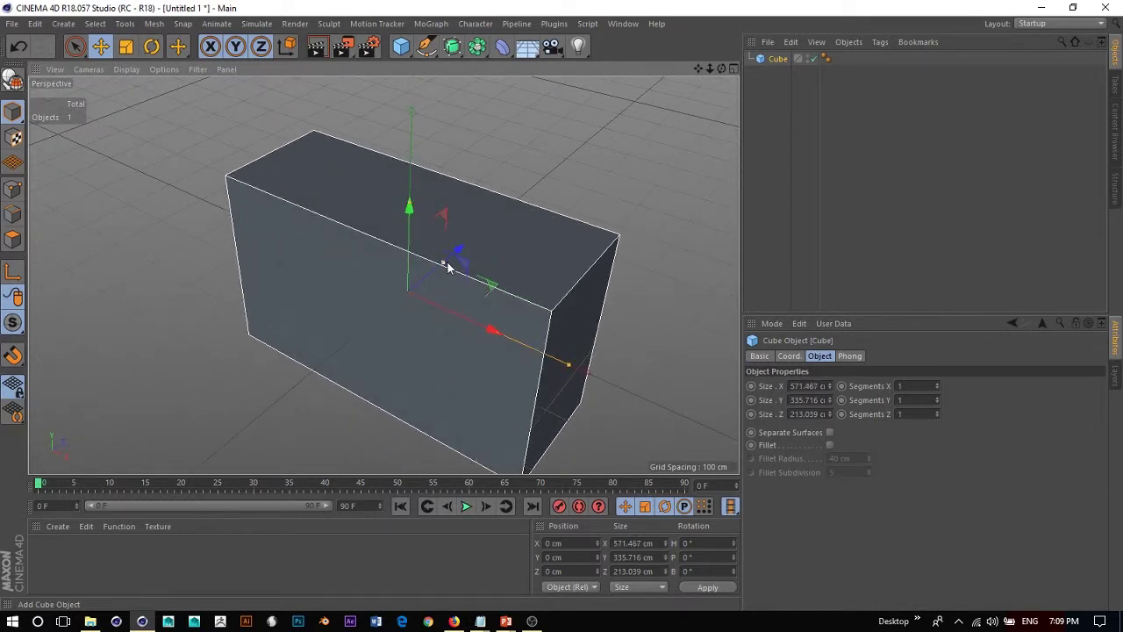
left_click_drag(446, 264, 509, 213)
left_click_drag(686, 332, 553, 372, "alt")
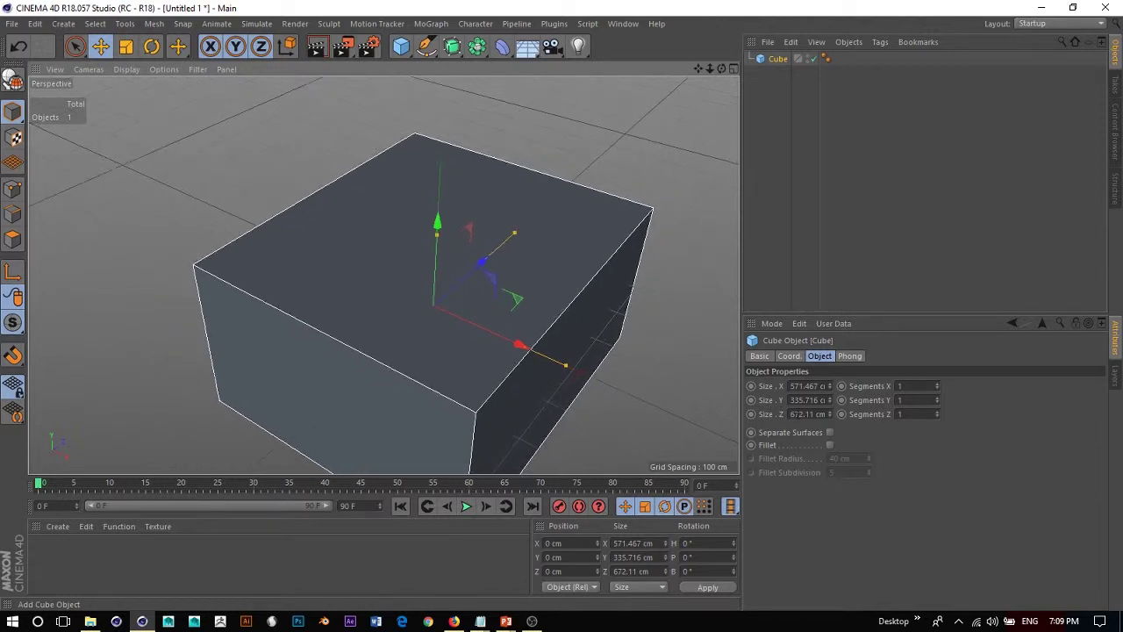
Step: Set the cube's size to 50 cm in X, 30 cm in Y and 60 cm in Z
double_click(815, 386)
type("5")
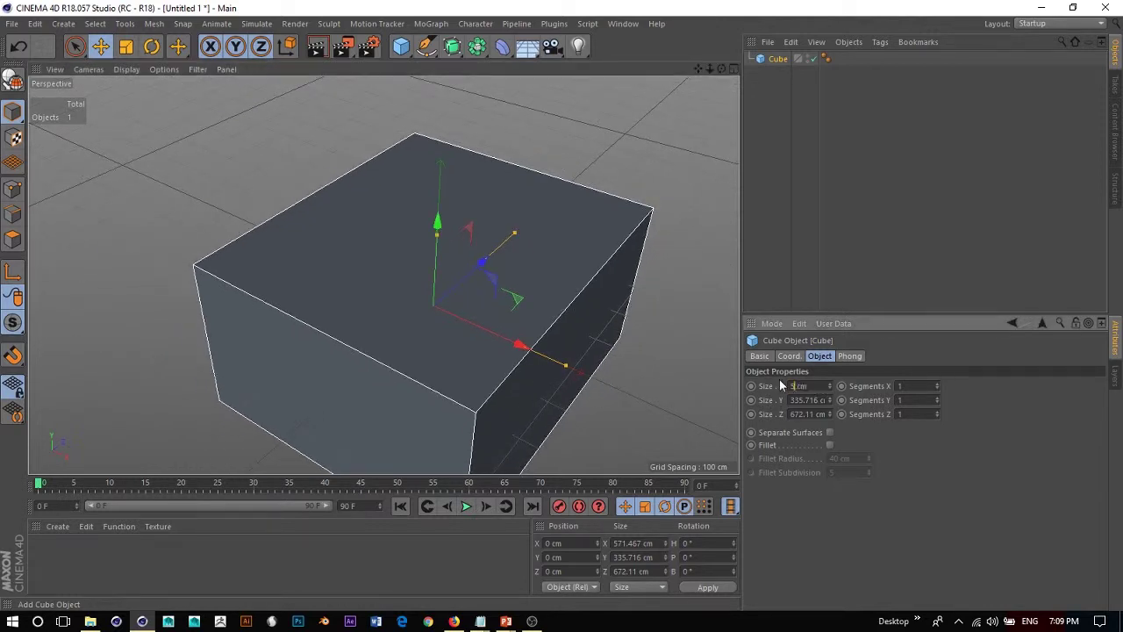
type("0")
left_click(820, 400)
left_click_drag(813, 400, 739, 401)
type("30")
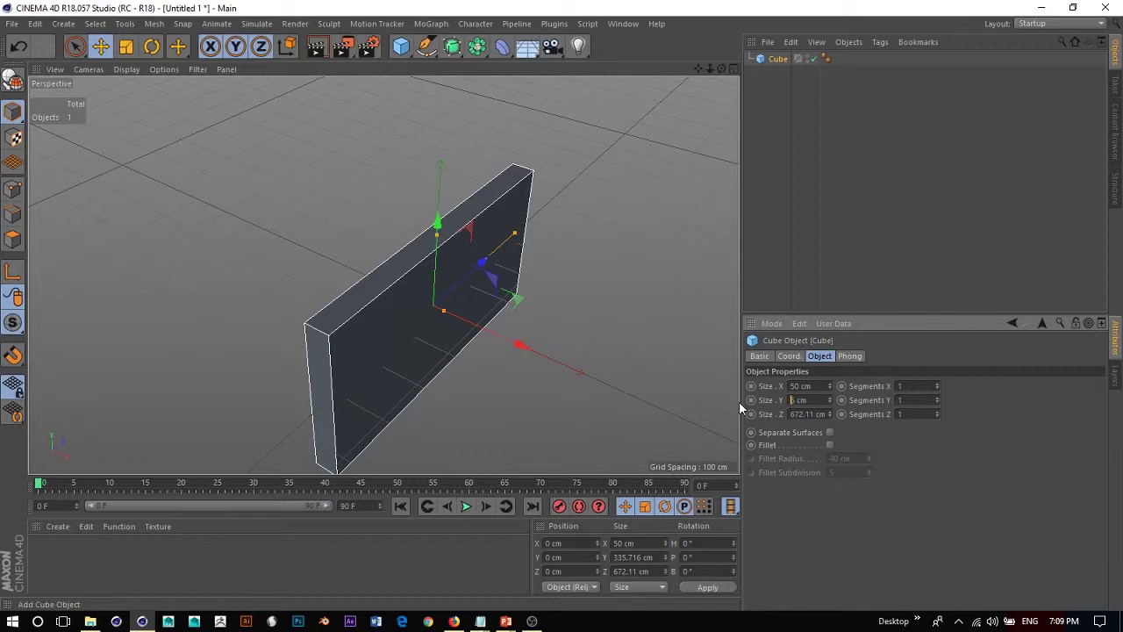
key("Return")
left_click(814, 414)
left_click_drag(814, 414, 759, 421)
type("60")
key("Return")
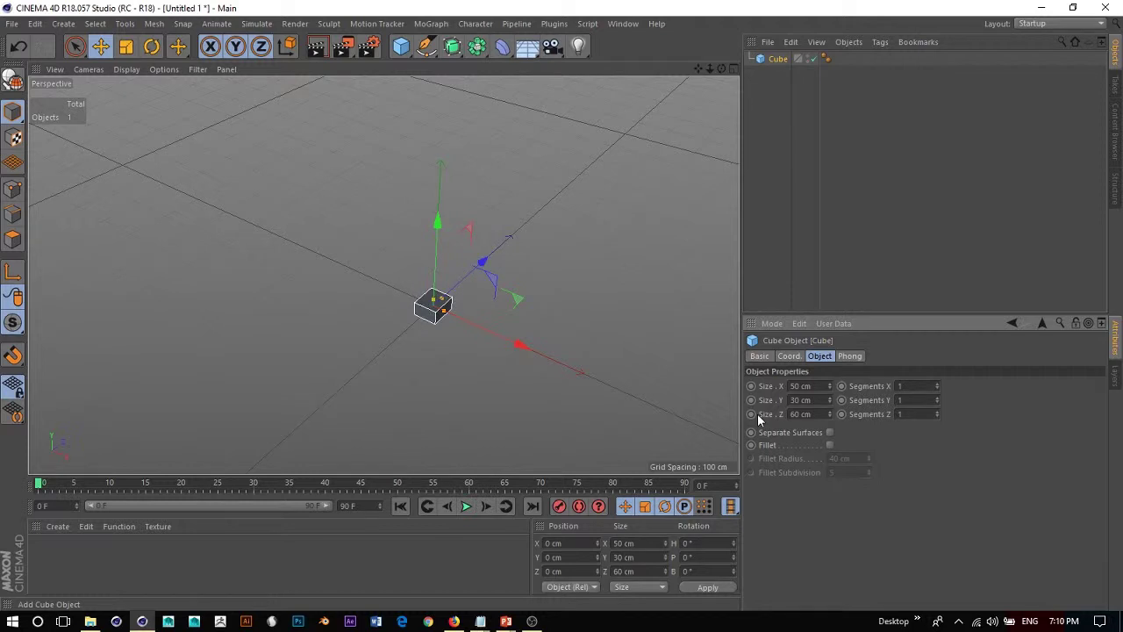
Step: Divide the cube into 4 segments in X, 4 in Y and 5 in Z
key("h")
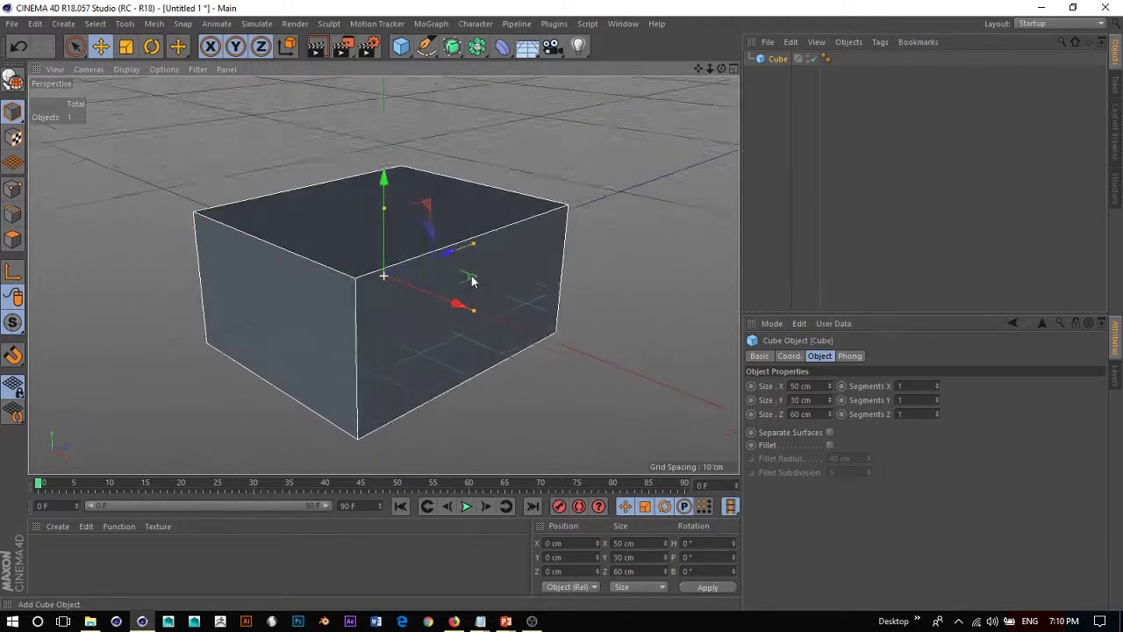
left_click(938, 384)
left_click(938, 384)
left_click(938, 384)
left_click(937, 397)
left_click(937, 397)
left_click(937, 397)
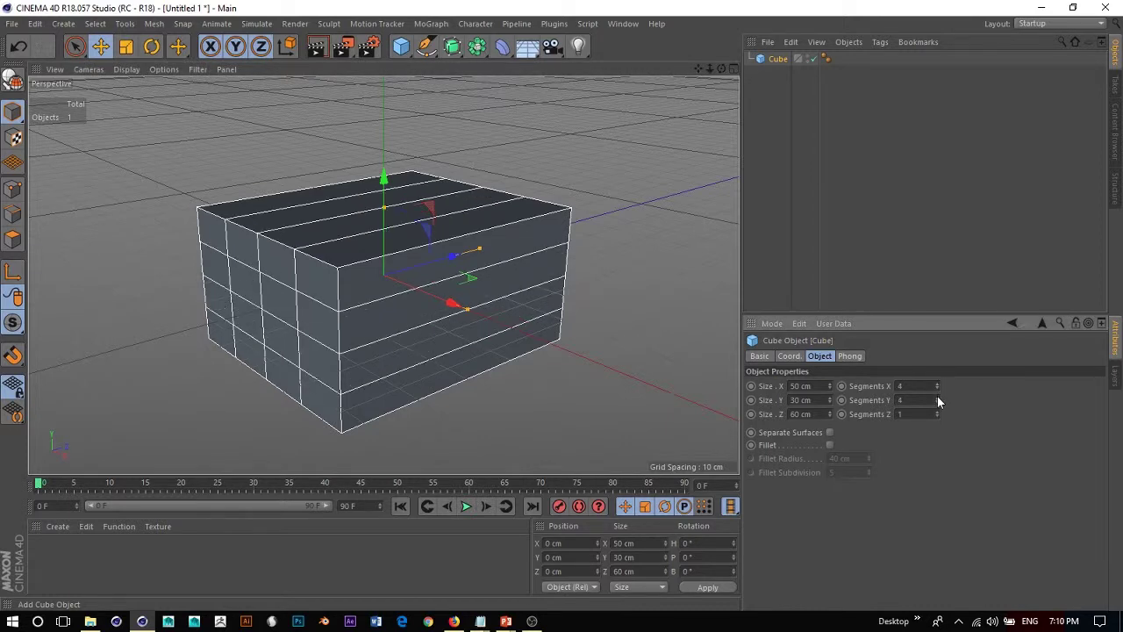
left_click(937, 410)
left_click(937, 411)
left_click(937, 410)
left_click(936, 411)
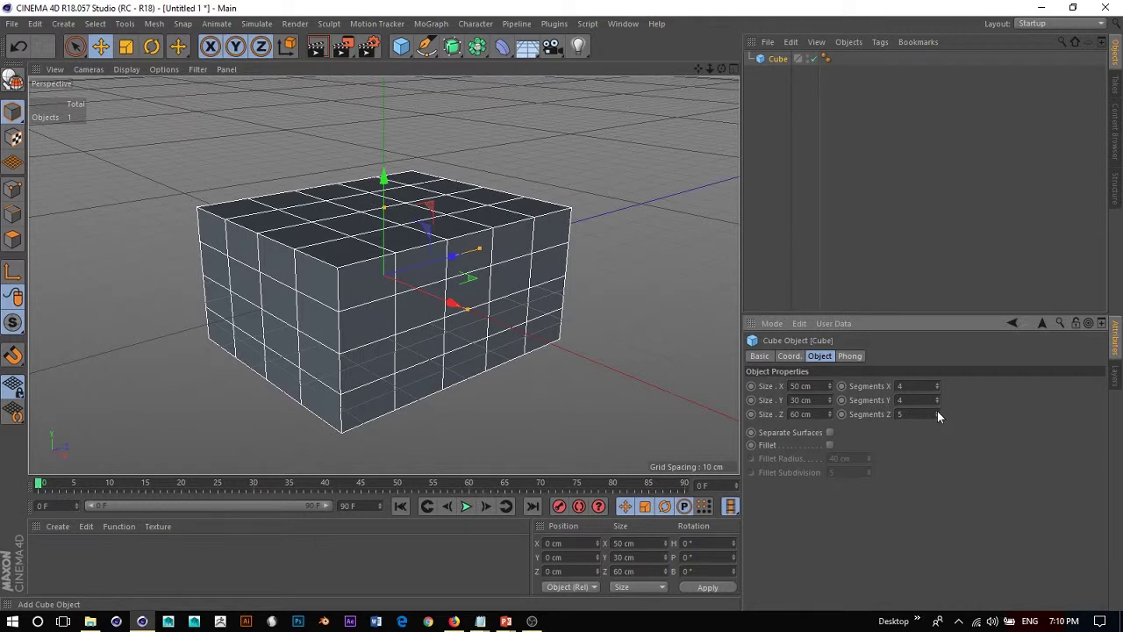
Step: Try a fillet on the cube with a 4 cm radius and a subdivision of 4, and turn it off again
left_click(829, 445)
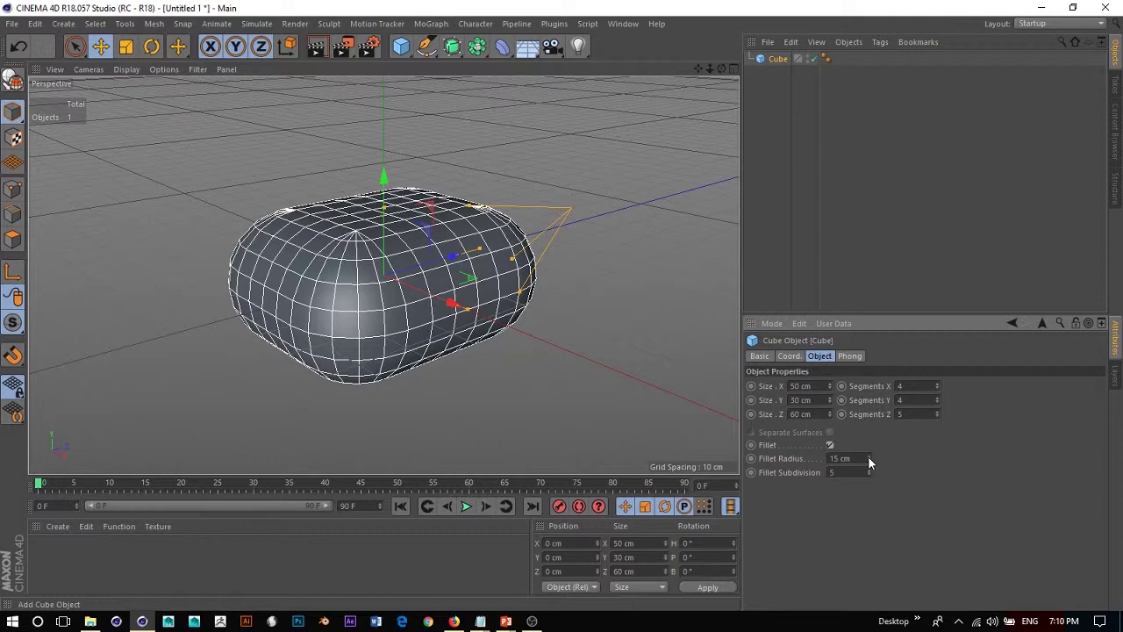
left_click_drag(868, 457, 868, 484)
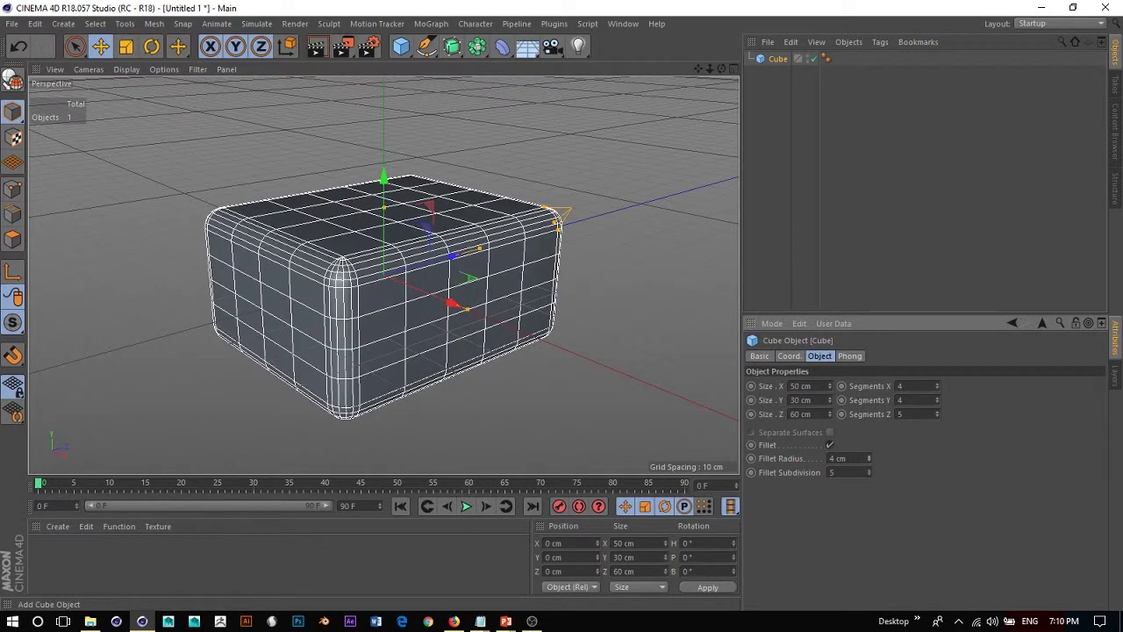
left_click(871, 474)
left_click(870, 475)
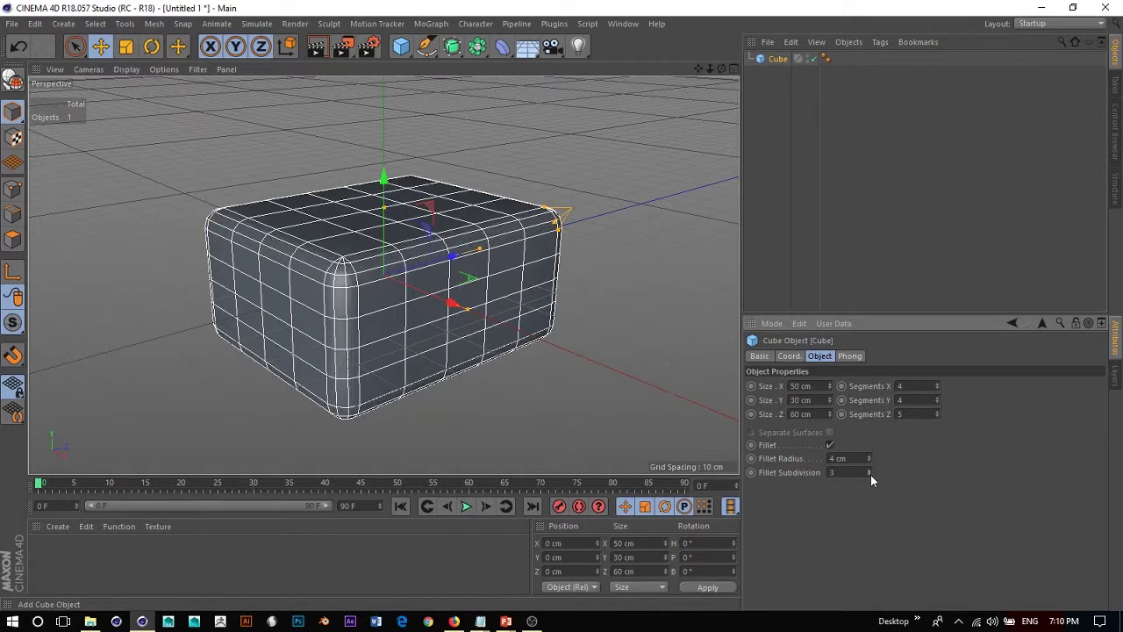
left_click(869, 470)
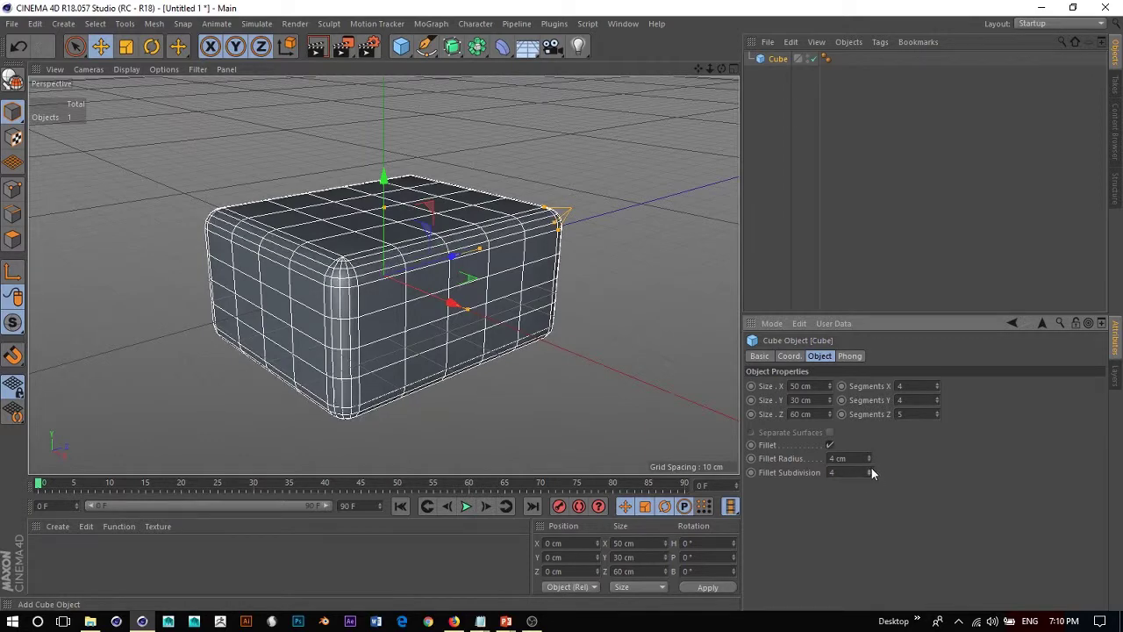
left_click(830, 445)
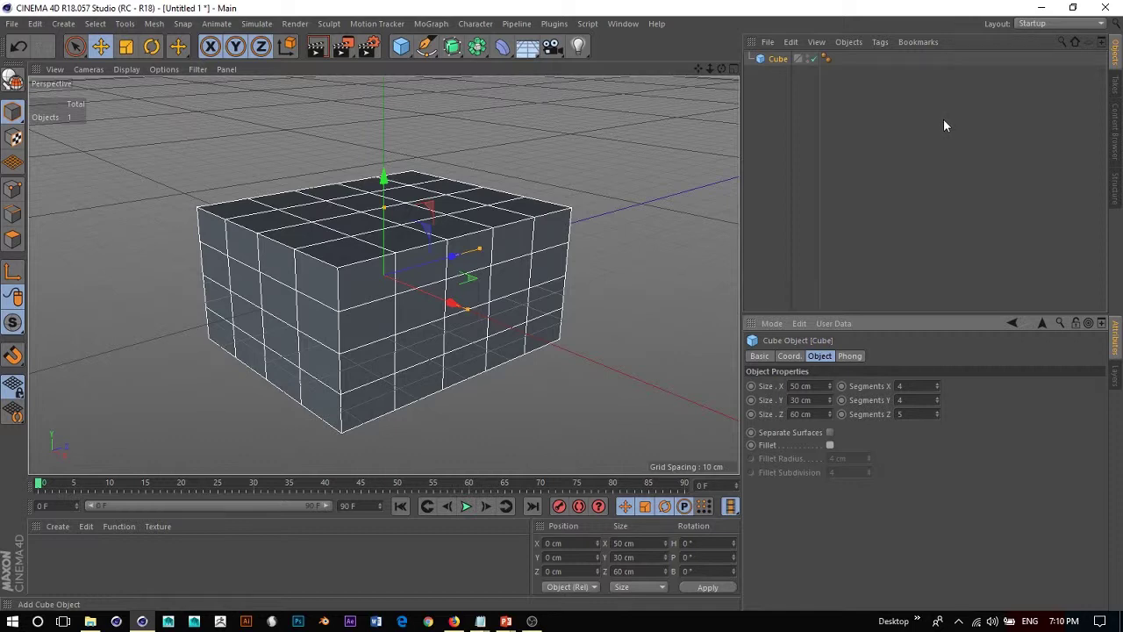
Step: Add a cone primitive and move it away from the cube along X to about -254 cm
left_click(400, 45)
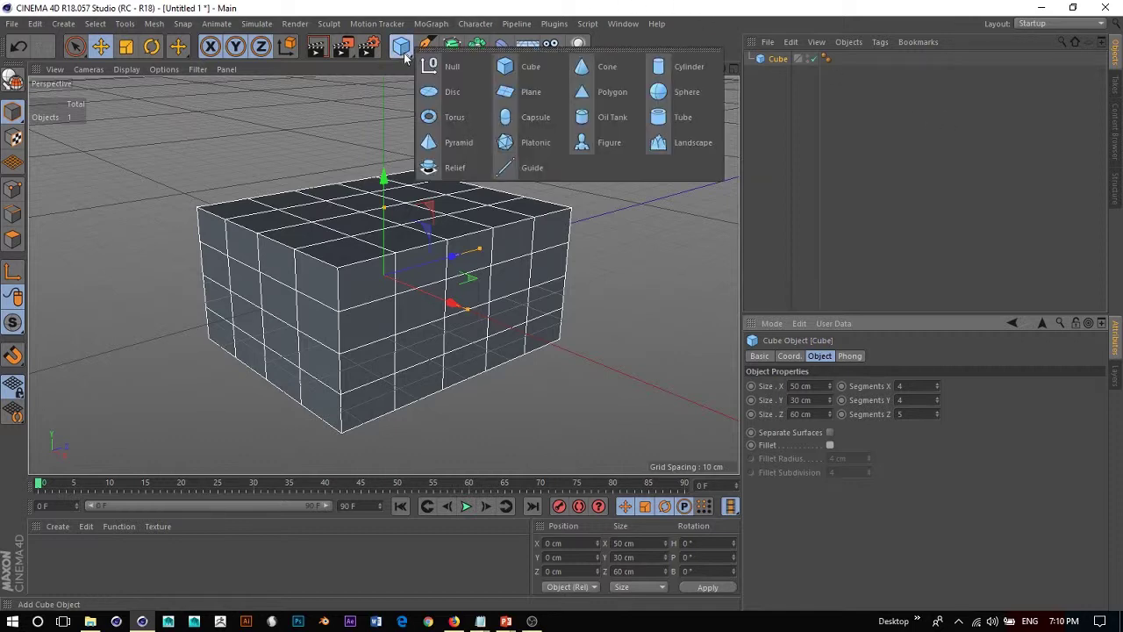
left_click(596, 67)
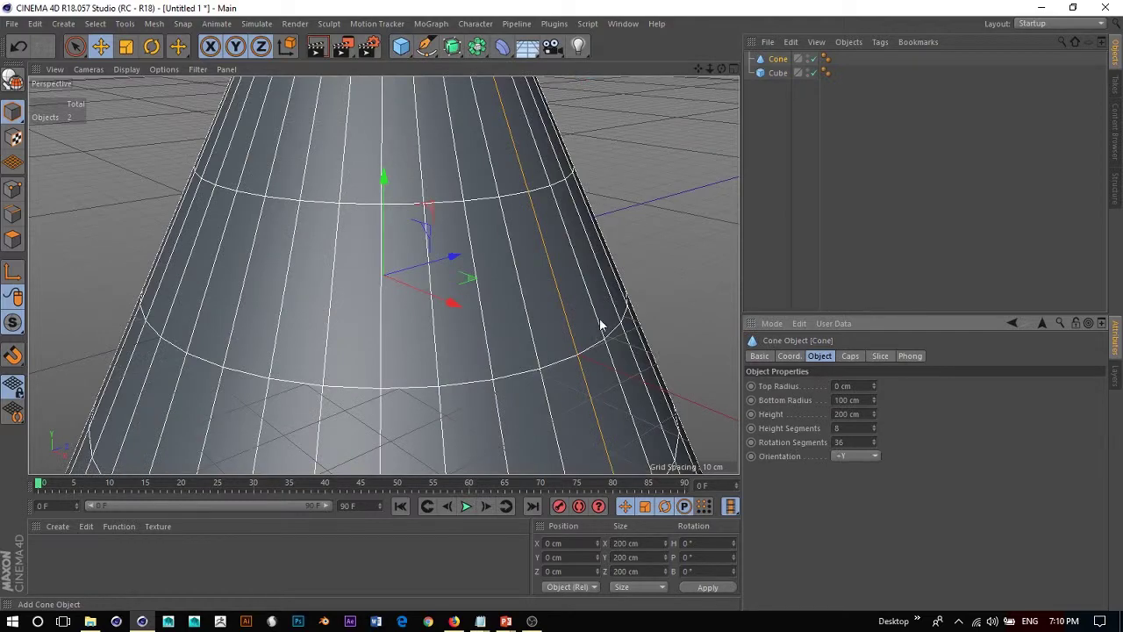
scroll(601, 321, "down", 5)
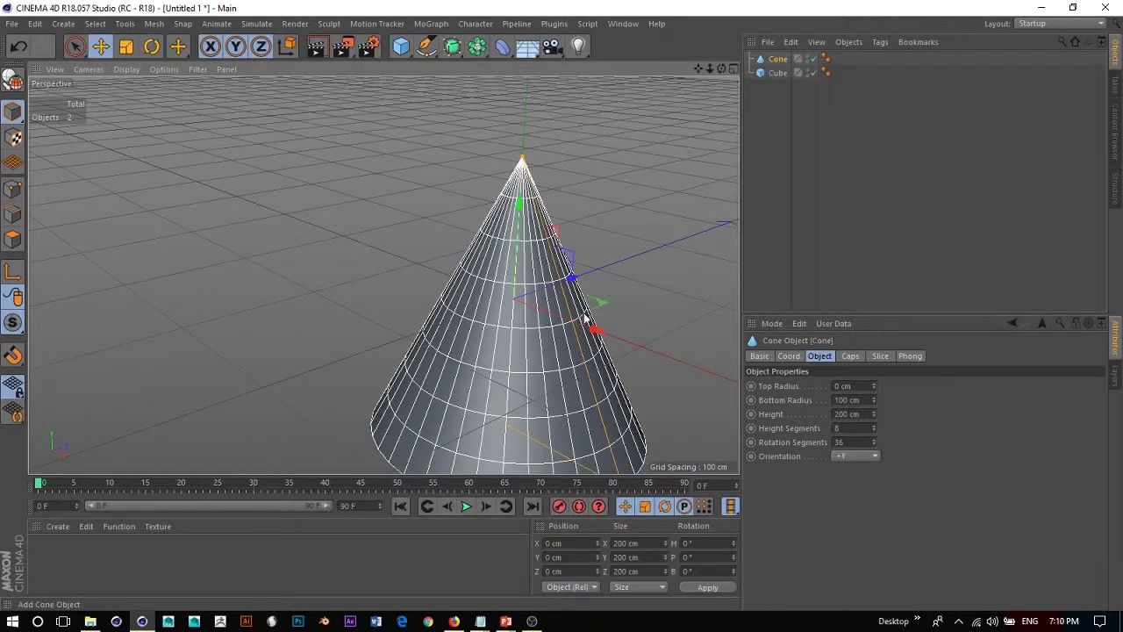
left_click_drag(601, 329, 367, 261)
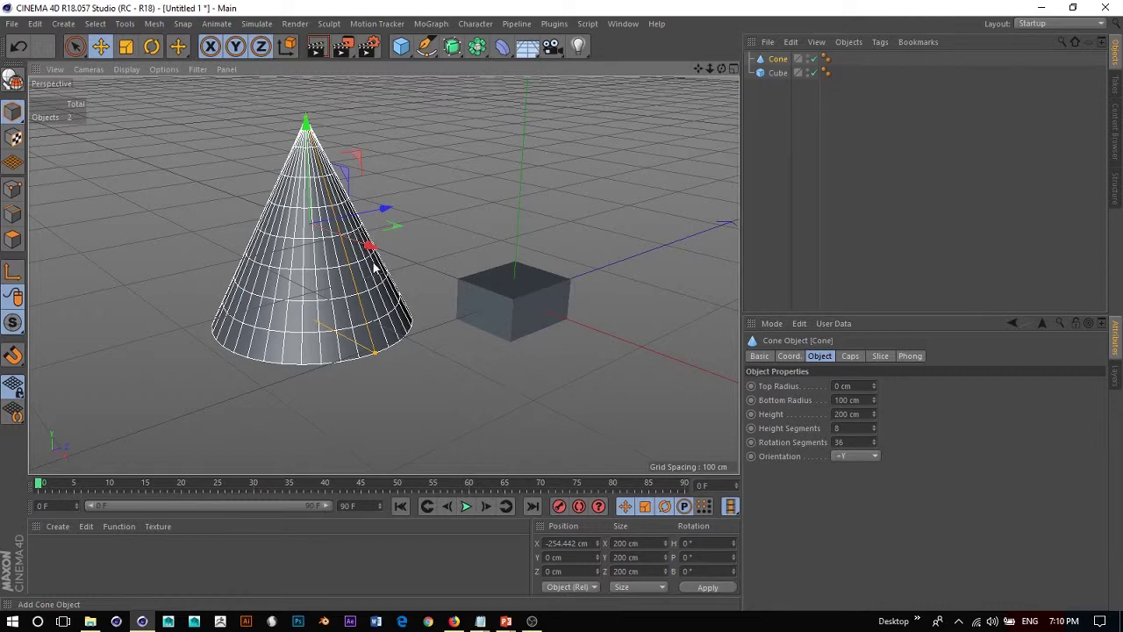
Step: Reposition the cone in the ground plane and raise it to about X -231, Y 41, Z 38 cm
left_click_drag(371, 248, 390, 328, "alt")
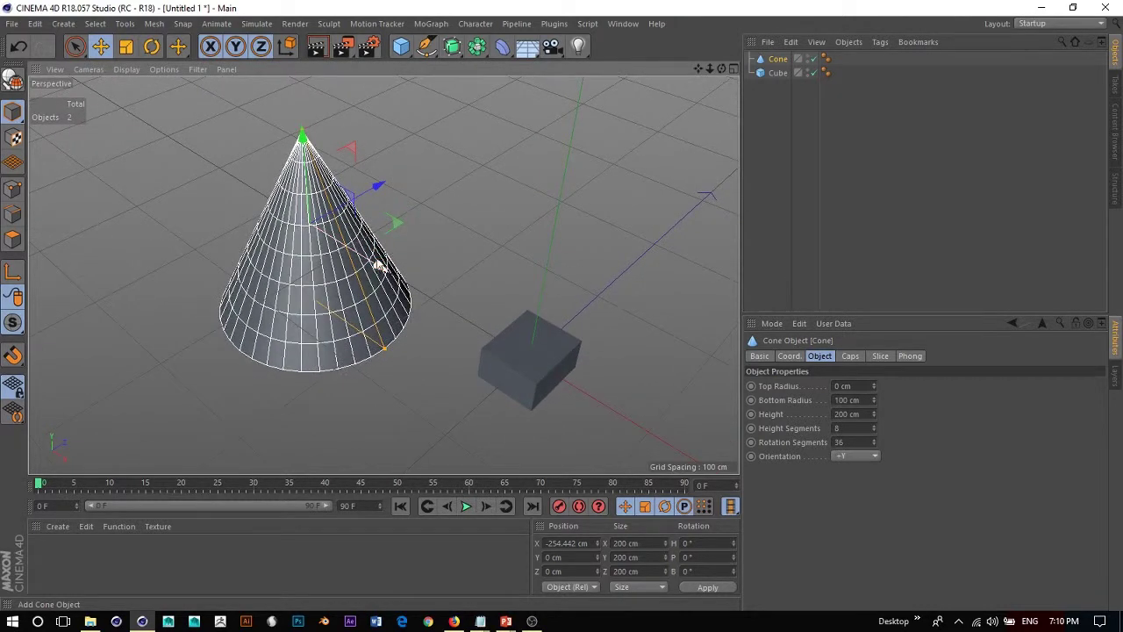
left_click_drag(378, 266, 453, 241)
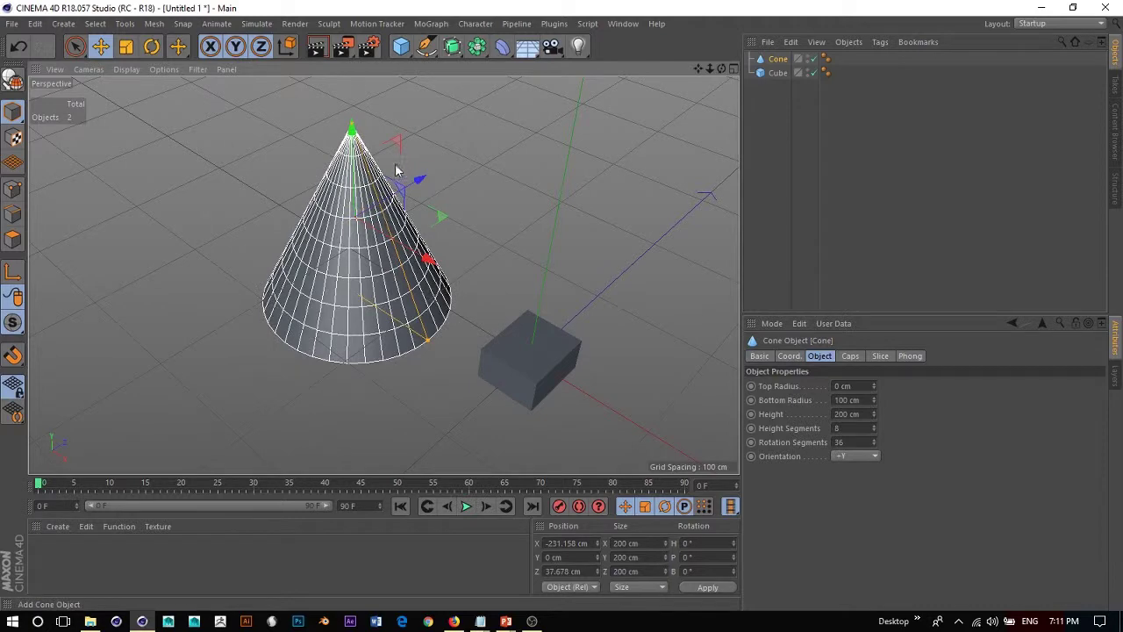
left_click_drag(455, 305, 386, 246, "alt")
left_click_drag(387, 153, 379, 126)
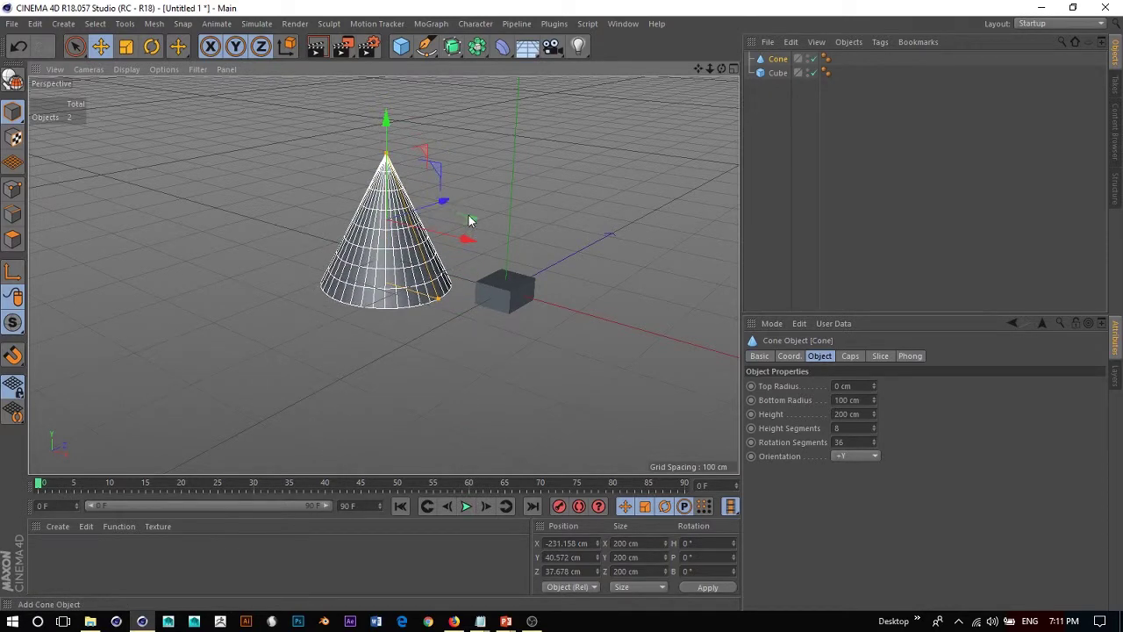
Step: Move the cone closer to the cube and higher, to about X -162, Y 76, Z 50 cm
mouse_move(447, 231)
left_mouse_down("alt")
mouse_move(437, 317)
mouse_move(436, 235)
left_mouse_up("alt")
scroll(473, 219, "up", 5)
left_click_drag(508, 206, 389, 163, "alt")
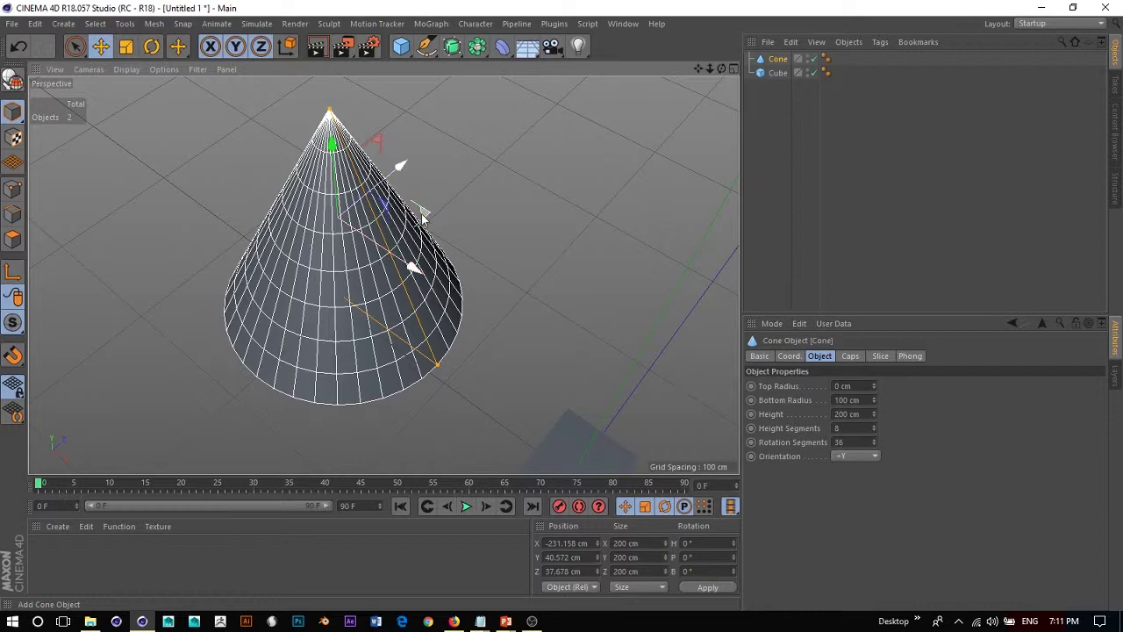
left_click_drag(422, 217, 418, 168)
left_click_drag(375, 224, 291, 160, "alt")
scroll(503, 281, "down", 5)
left_click_drag(503, 281, 494, 246, "alt")
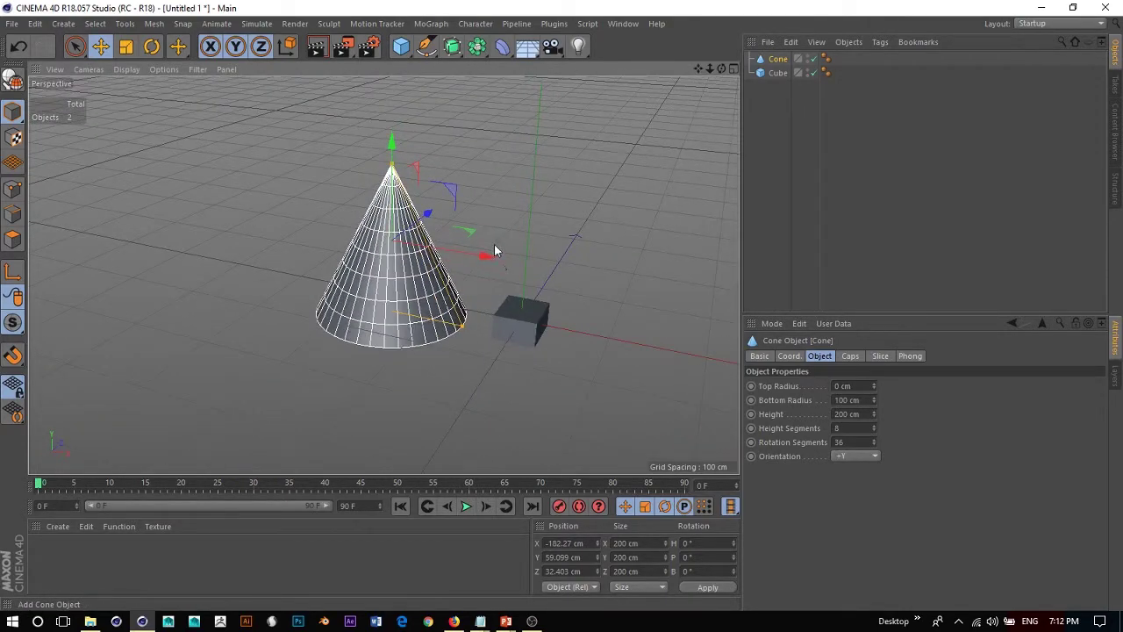
left_click_drag(576, 205, 604, 208)
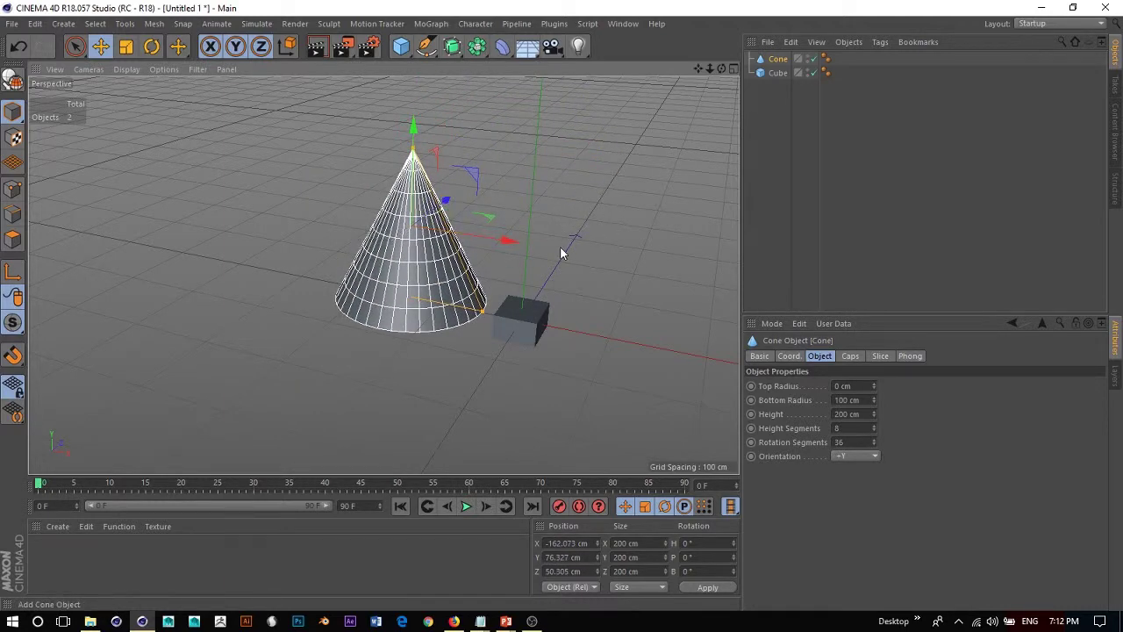
Step: Activate the Live Selection tool, deselect the cone and select it again in the viewport
key("9")
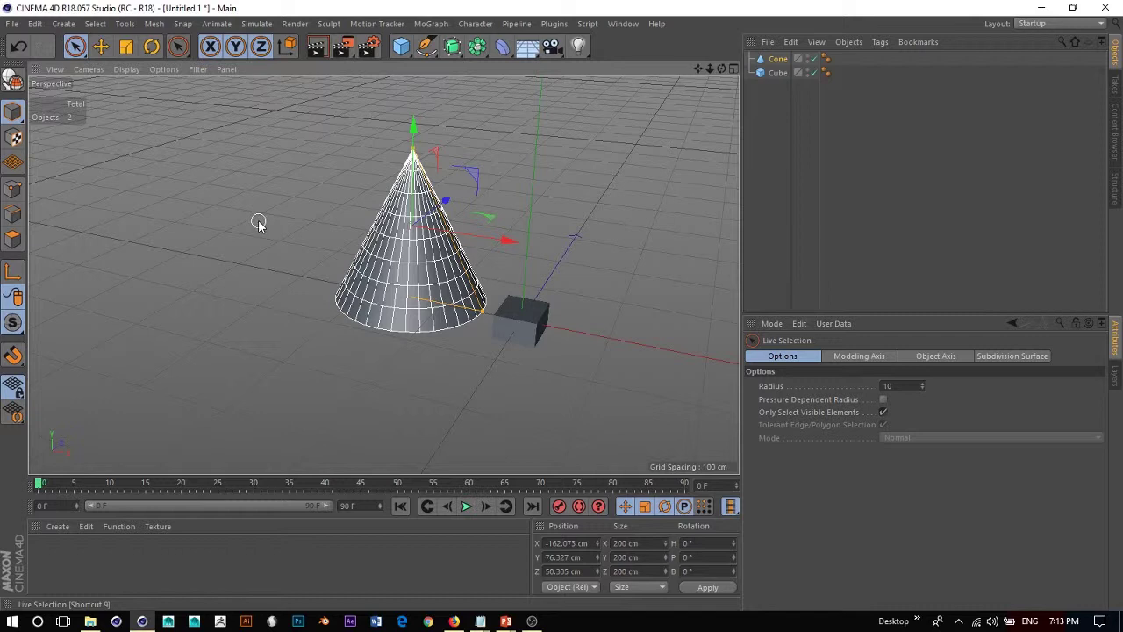
left_click(76, 47)
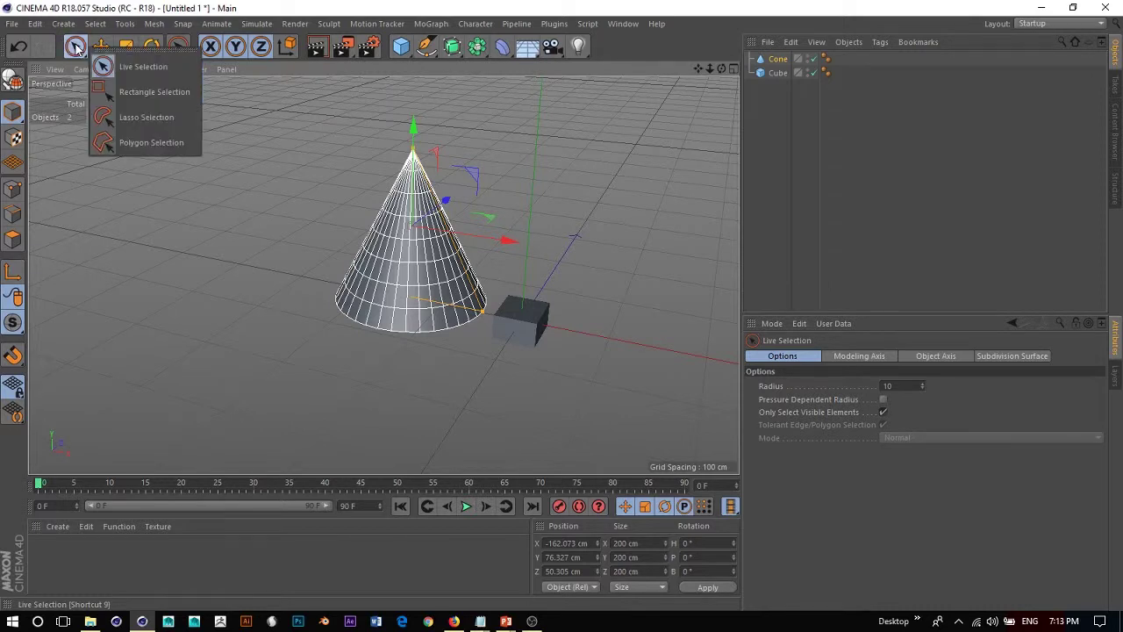
left_click(142, 68)
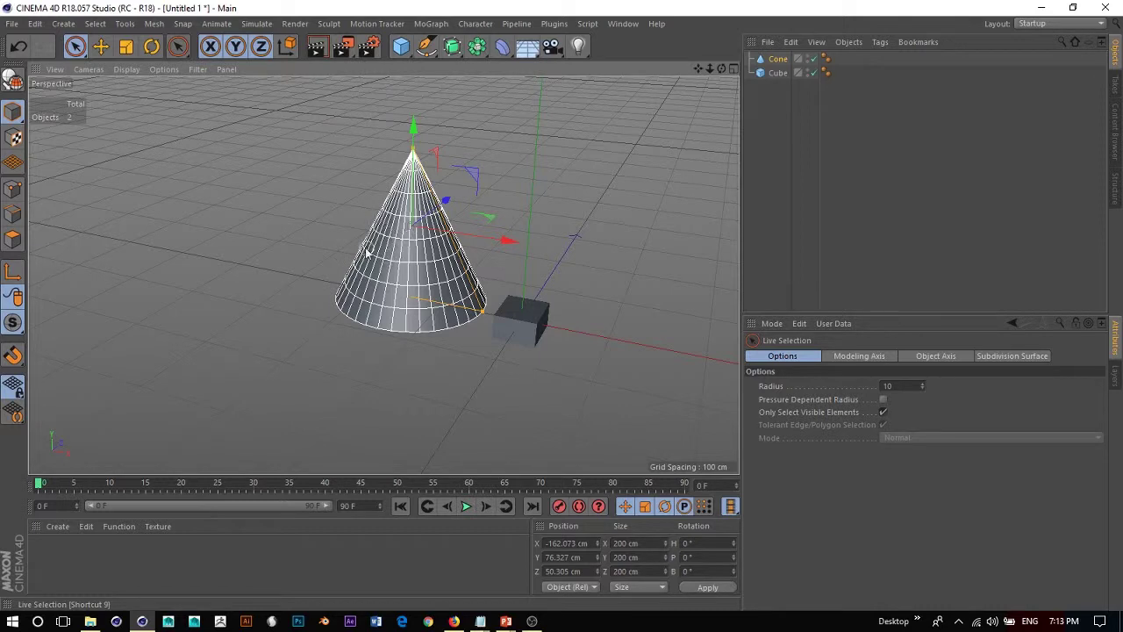
left_click(395, 266, "ctrl")
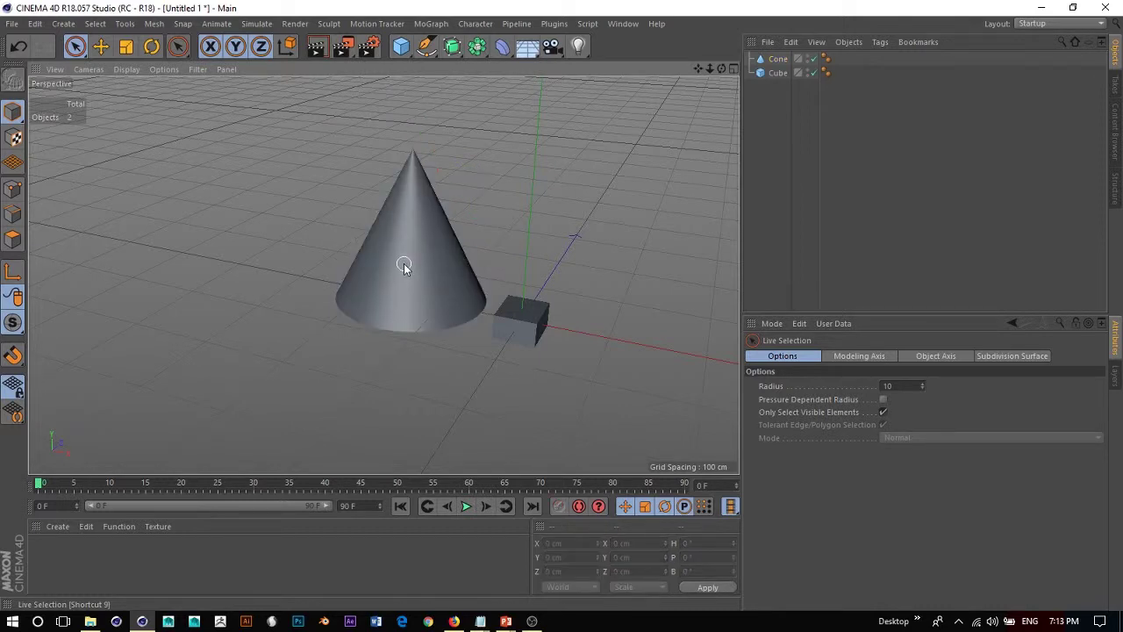
left_click(404, 263)
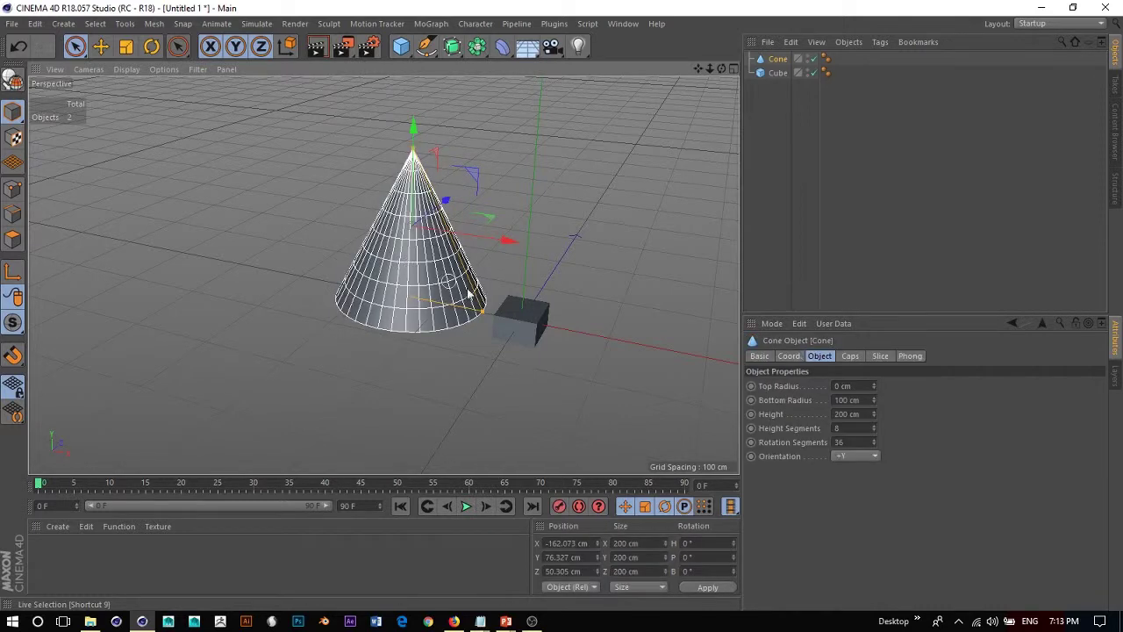
Step: Select the cube and then the cone in the viewport with Live Selection
left_click(518, 318)
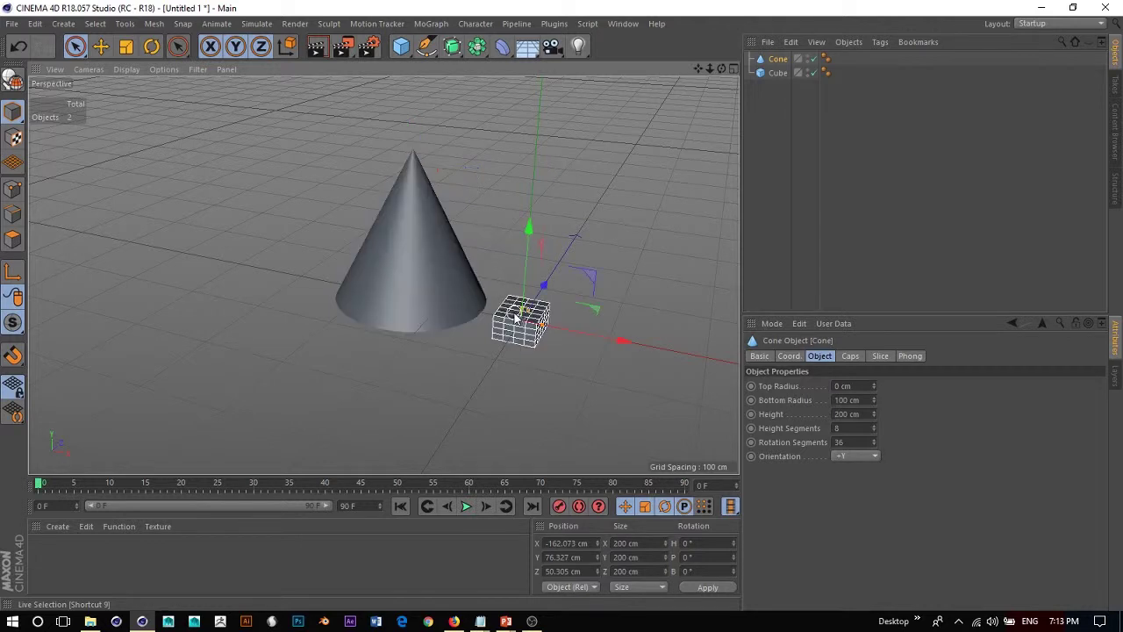
left_click(414, 277)
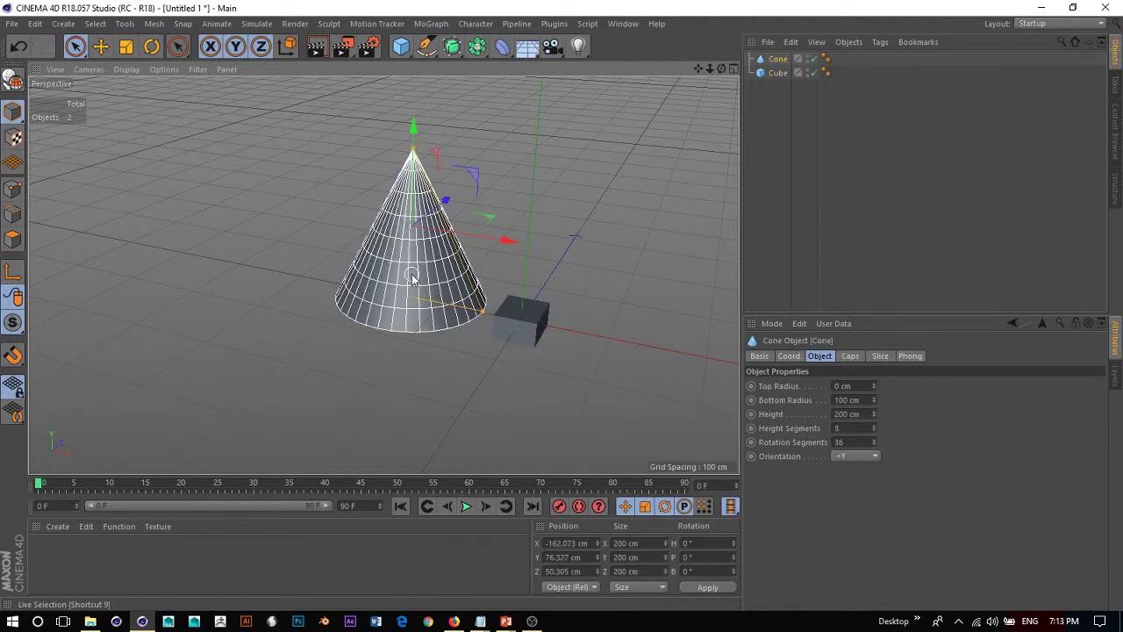
Step: Use Rectangle Selection to enclose both objects, pick the cone alone, enclose only the cube, and deselect everything
left_click(75, 47)
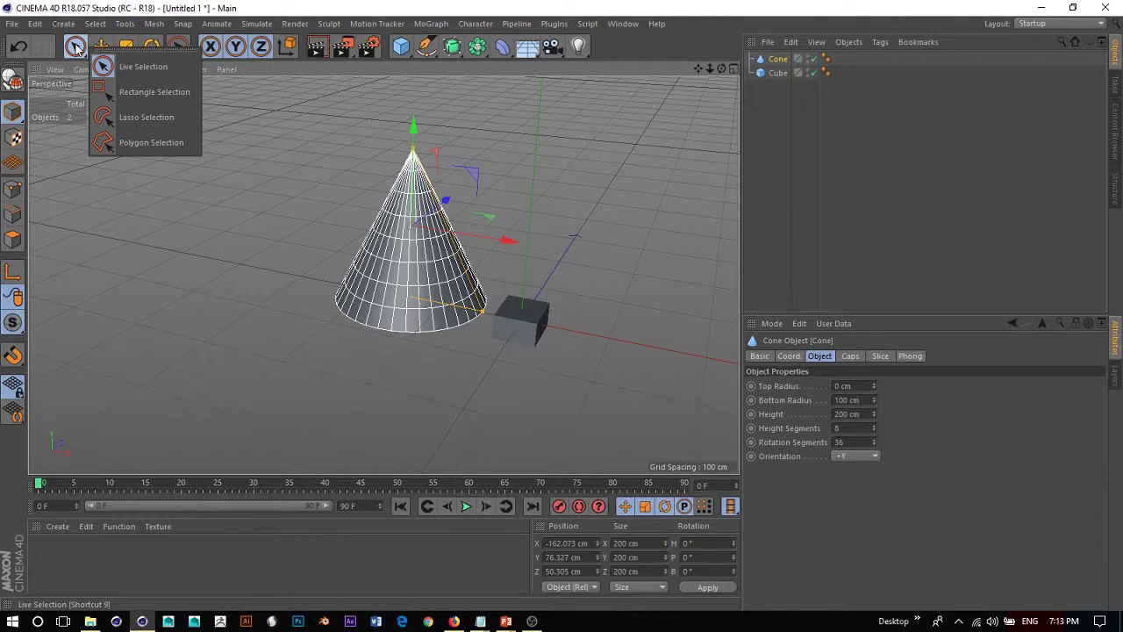
left_click(135, 93)
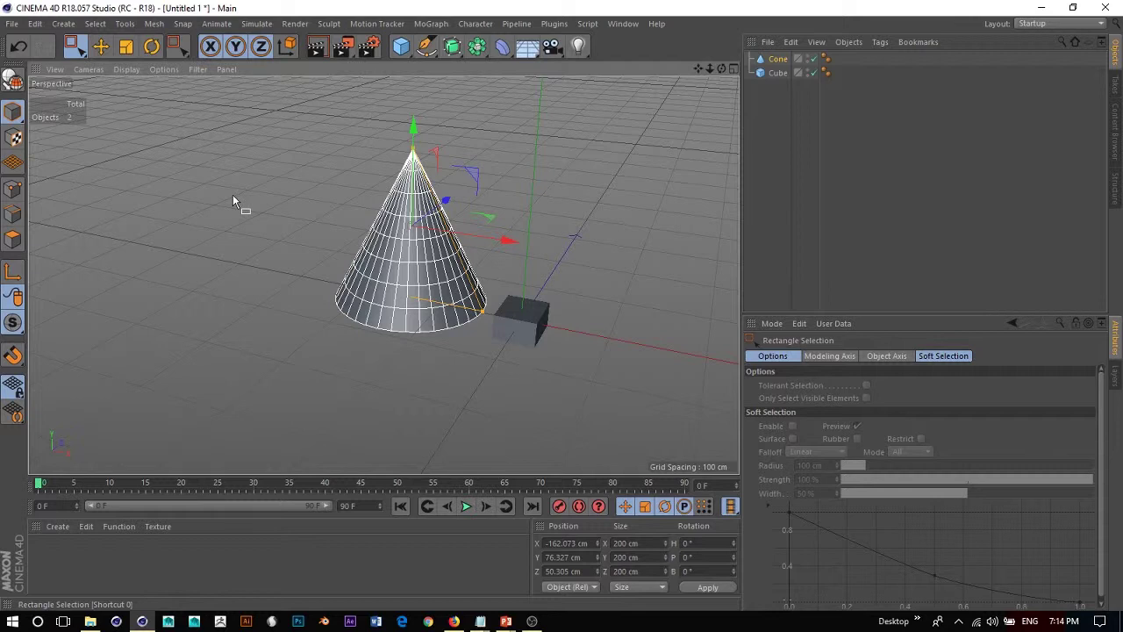
left_click_drag(243, 142, 566, 342)
left_click(427, 237)
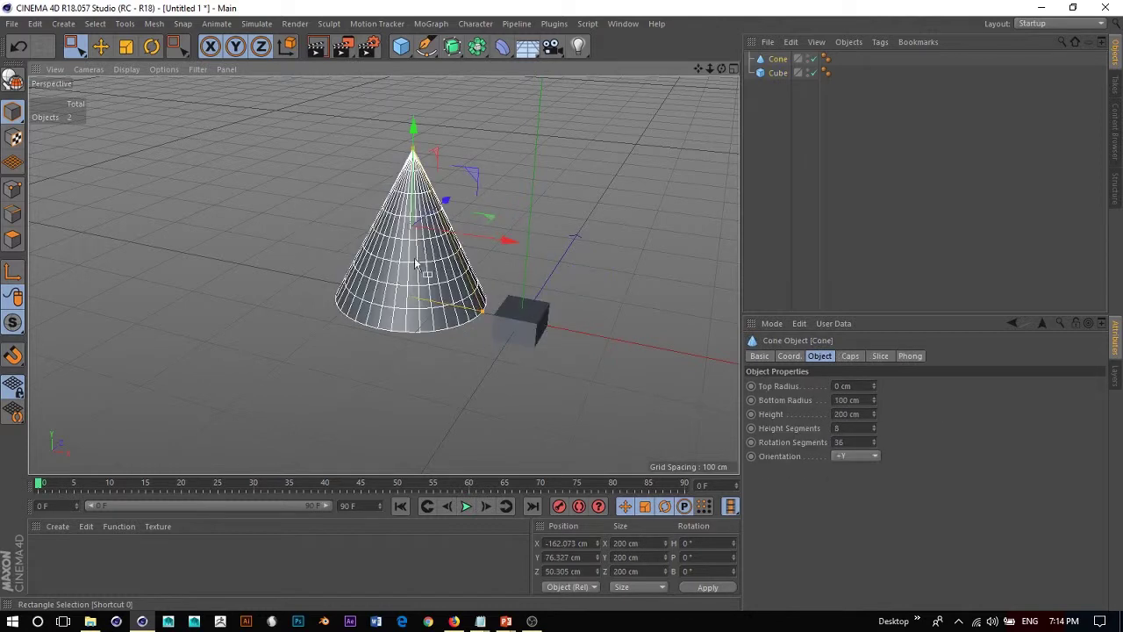
left_click_drag(579, 243, 537, 357)
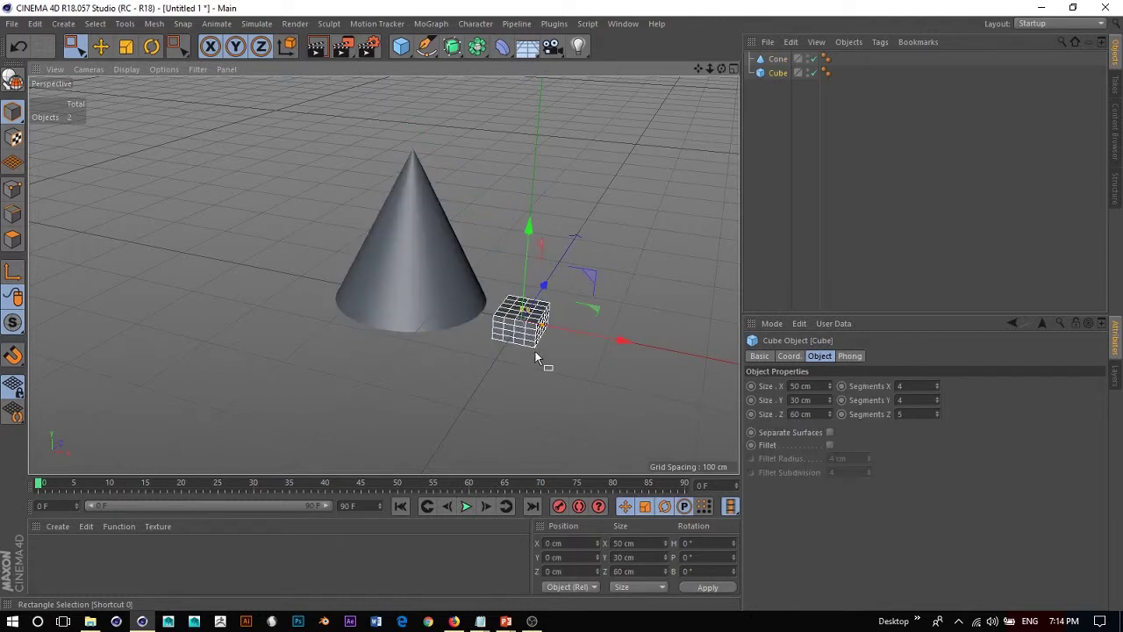
left_click(259, 246)
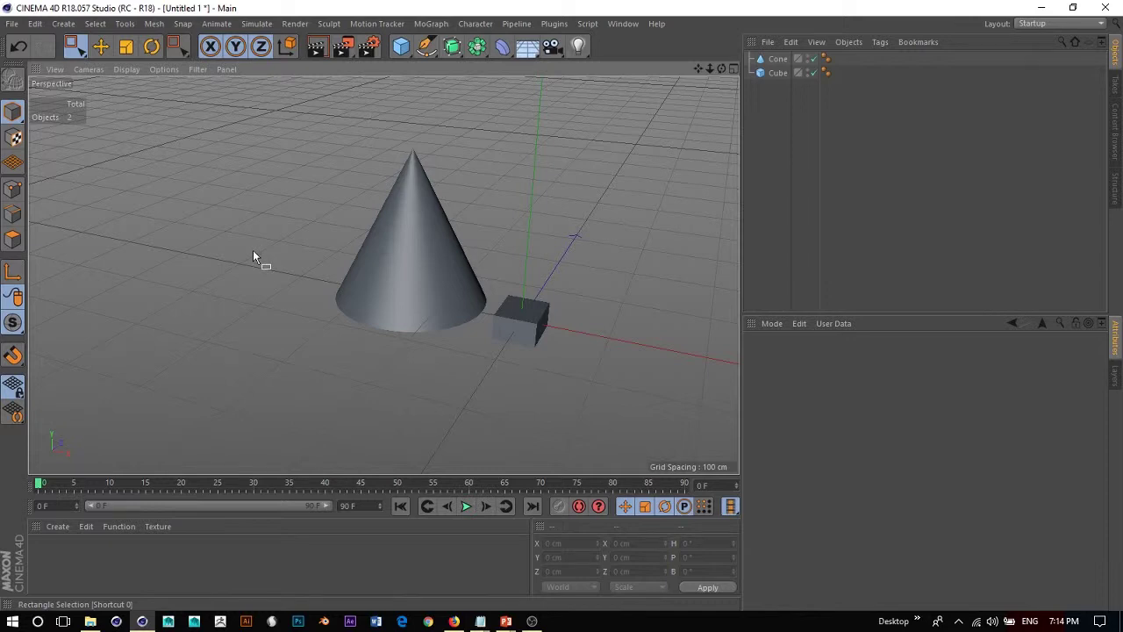
Step: Move the cone along its individual axes to about X -171, Y 65, Z 33 cm
key("e")
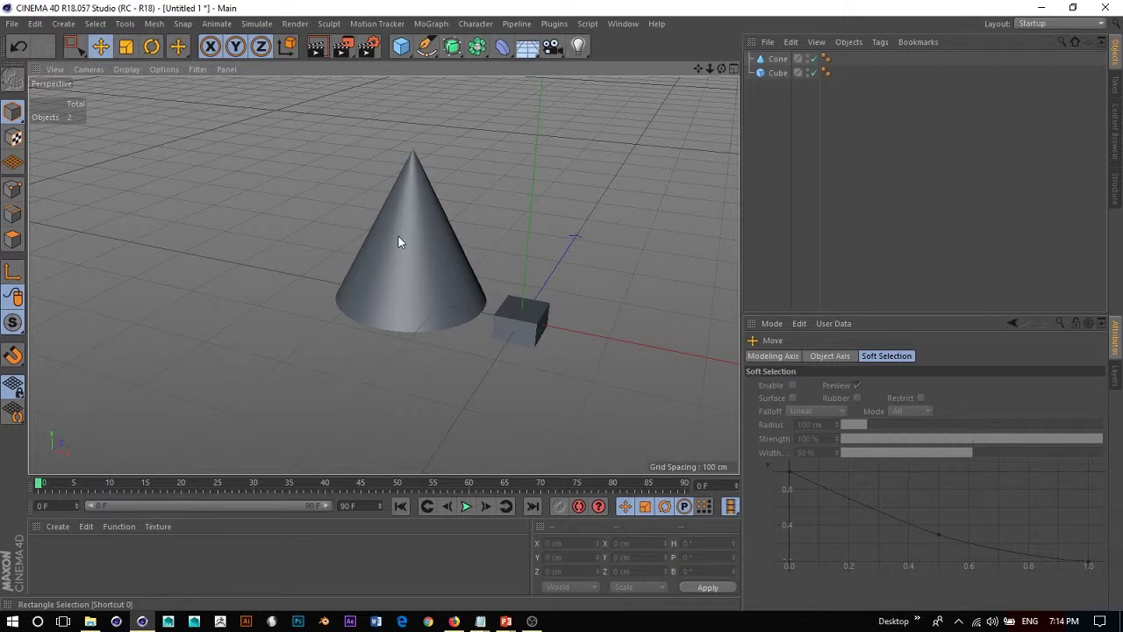
left_click(427, 287)
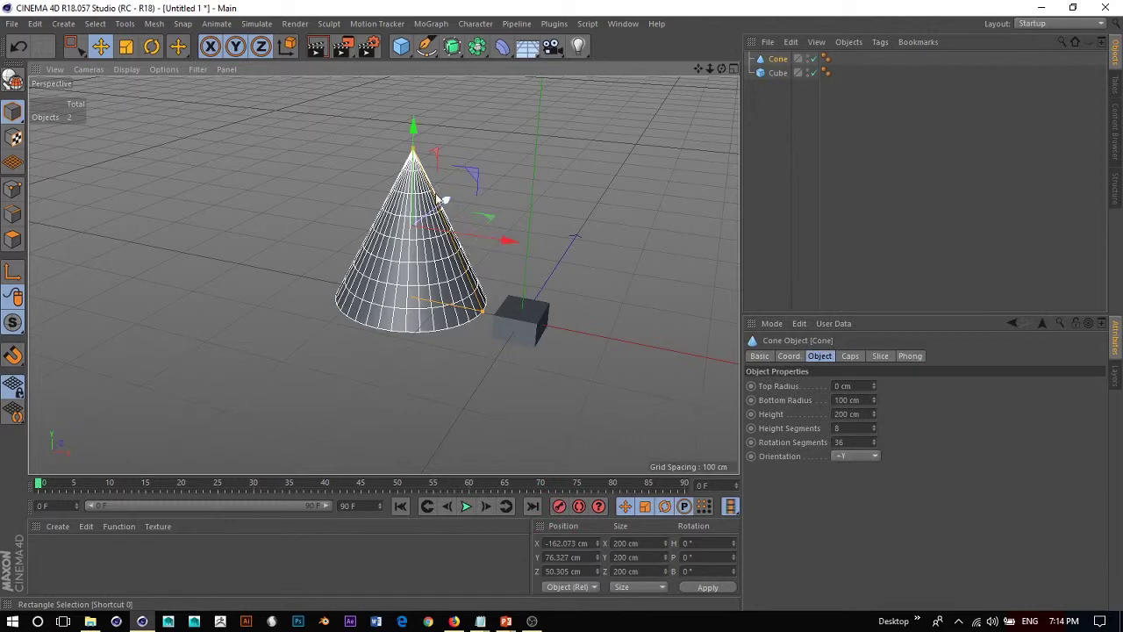
mouse_move(514, 240)
left_mouse_down()
mouse_move(414, 230)
mouse_move(507, 242)
left_mouse_up()
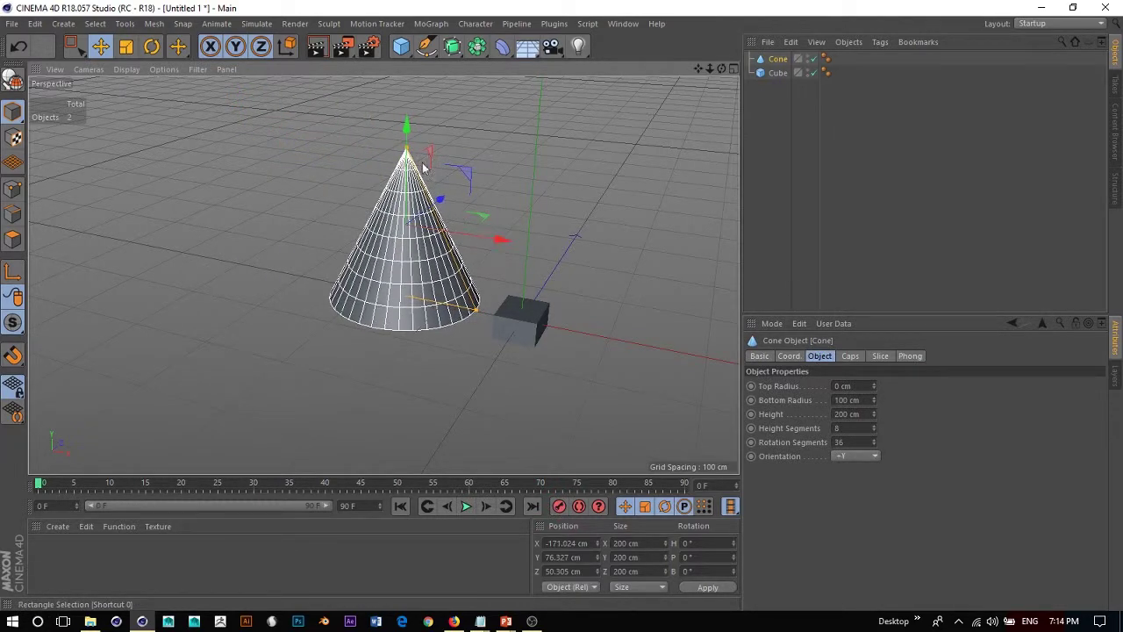
left_click_drag(442, 197, 401, 140)
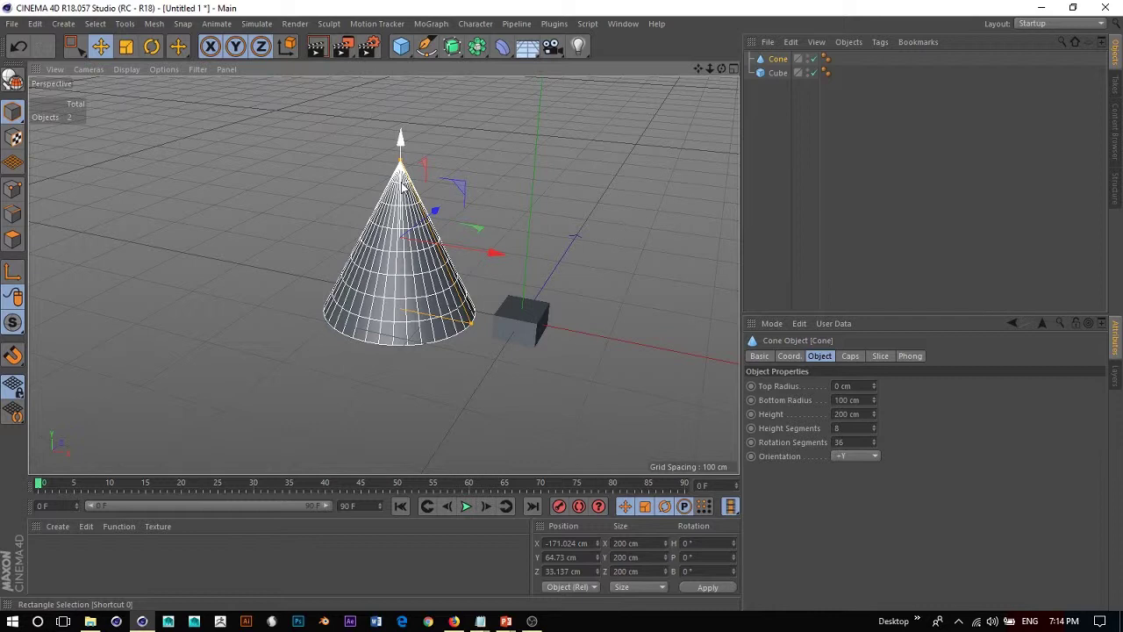
Step: Rotate the cone freely to about 273° heading, -2° pitch and 32° bank
key("r")
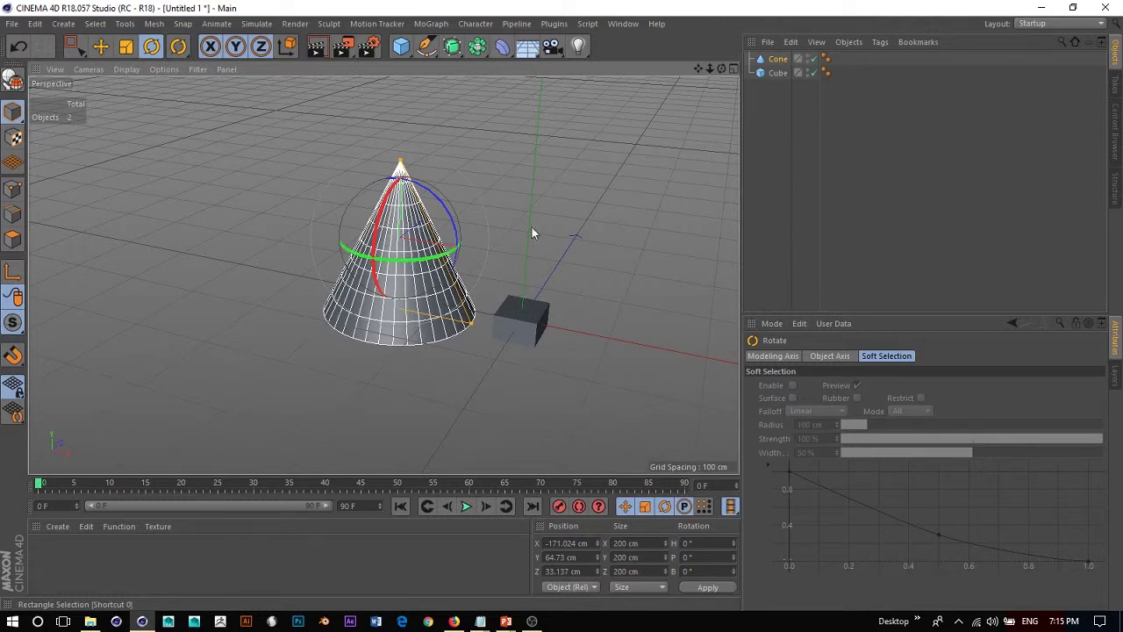
left_click_drag(428, 259, 267, 264)
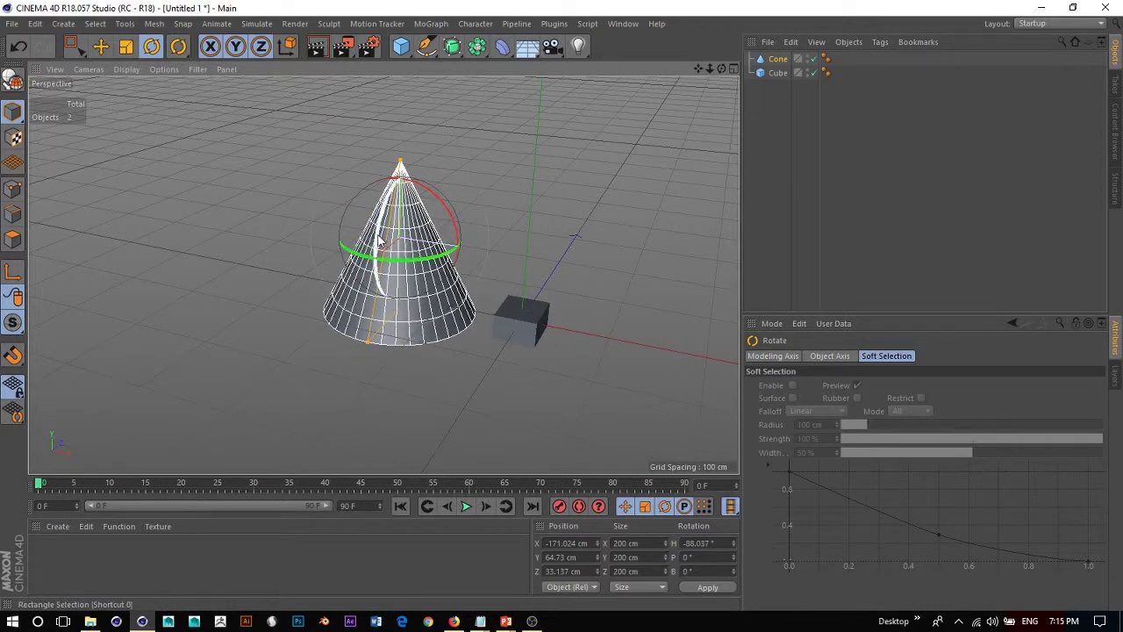
left_click_drag(376, 240, 431, 243)
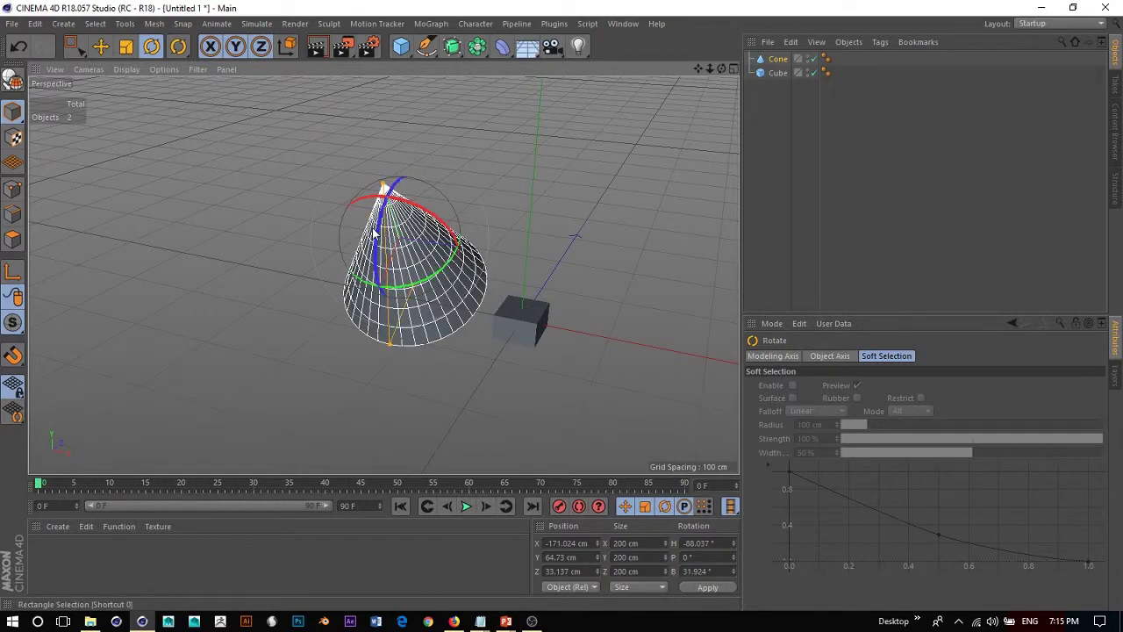
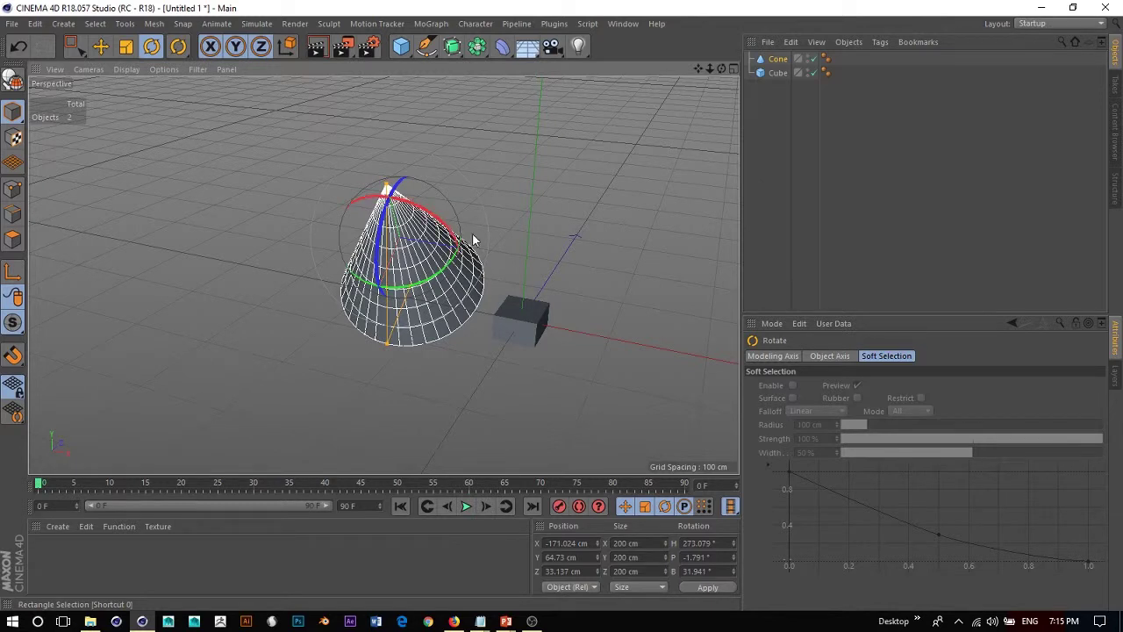
Step: Reset the cone's heading, pitch and bank rotation coordinates to 0°
left_click(776, 59)
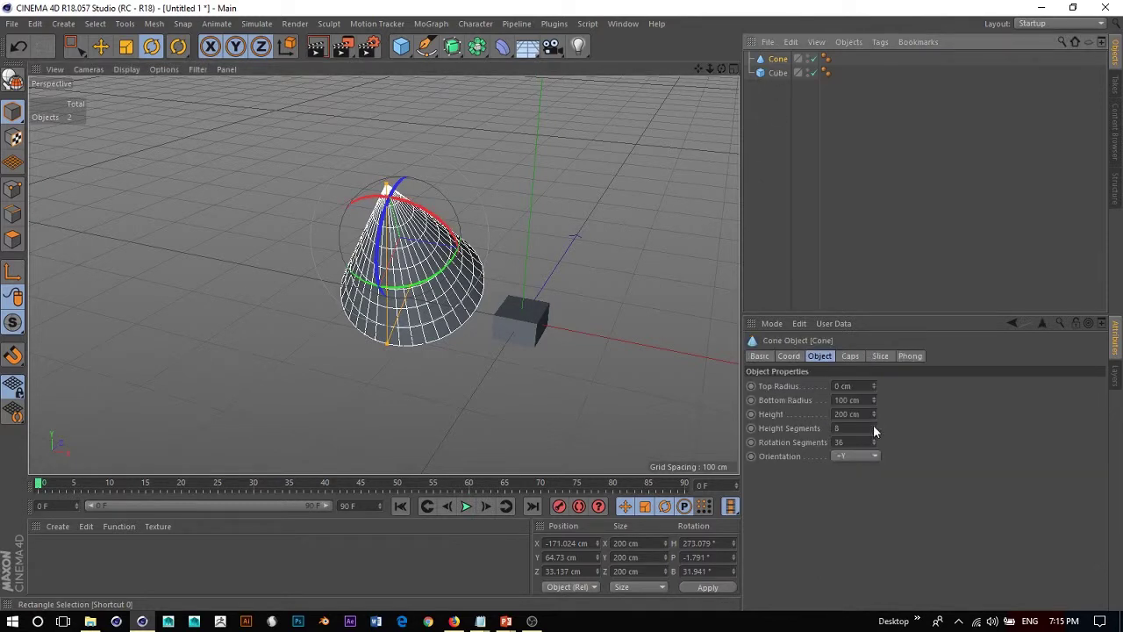
left_click(789, 355)
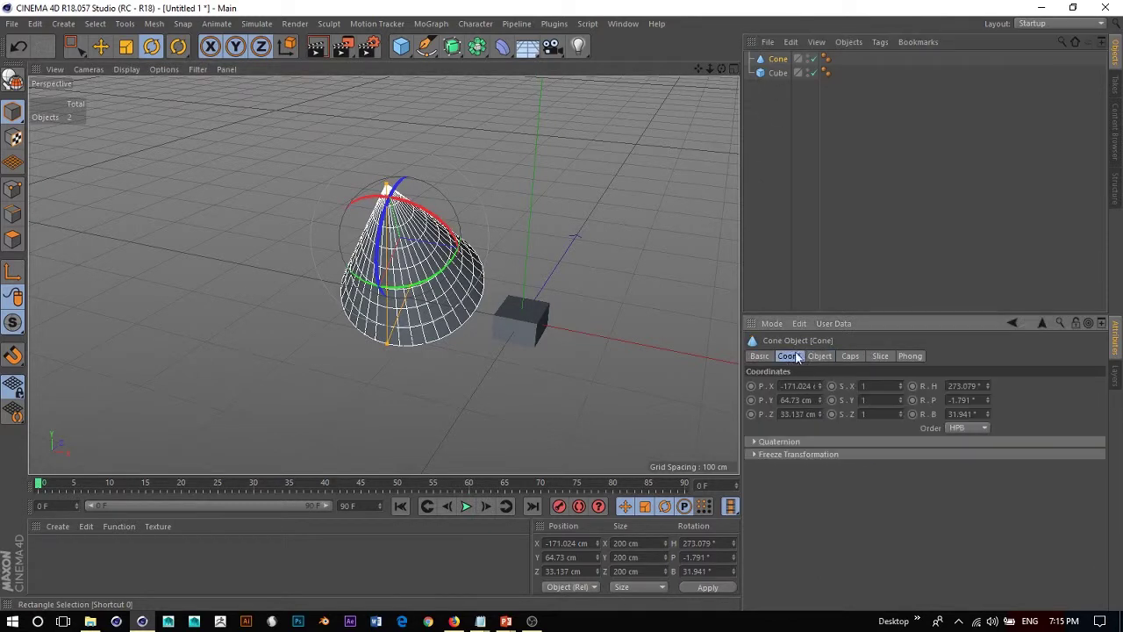
double_click(964, 385)
type("0")
key("Tab")
type("0")
key("Tab")
type("0")
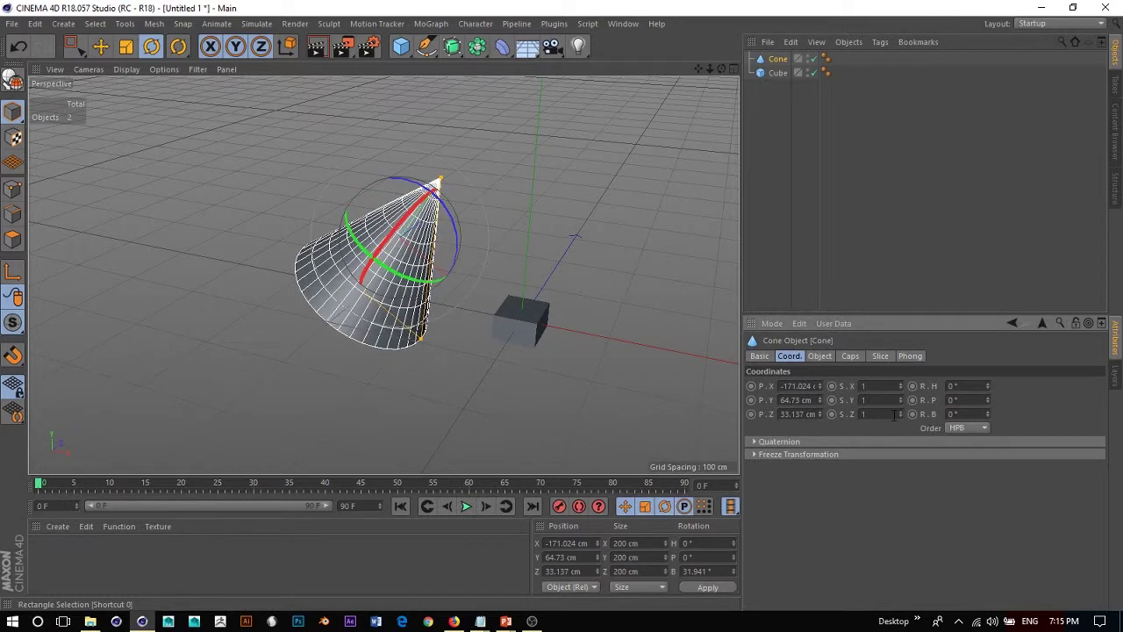
key("Return")
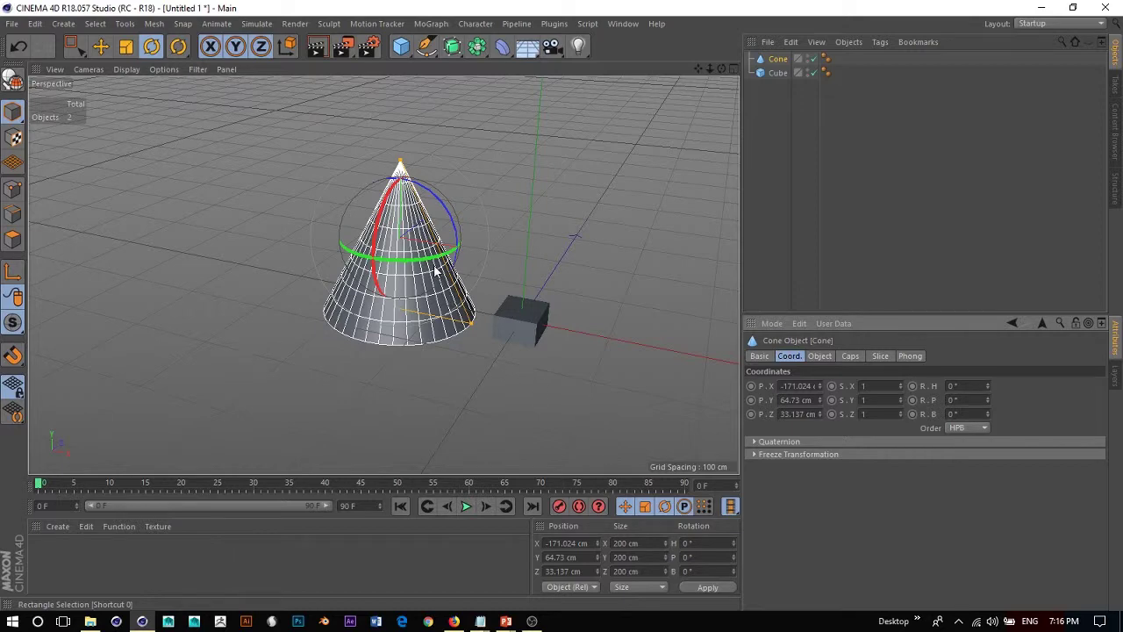
Step: Try rotating the cone about -20° in heading, -11° in pitch and -29° in bank, undoing these rotations
left_click_drag(420, 259, 389, 286)
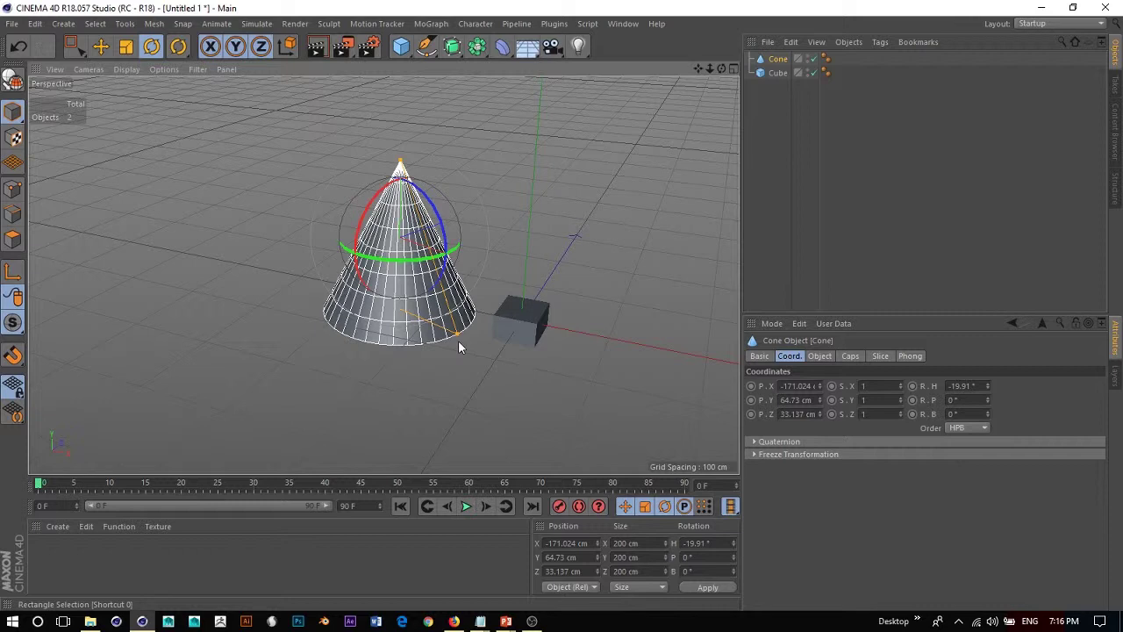
left_click_drag(361, 205, 387, 238)
key("ctrl+z")
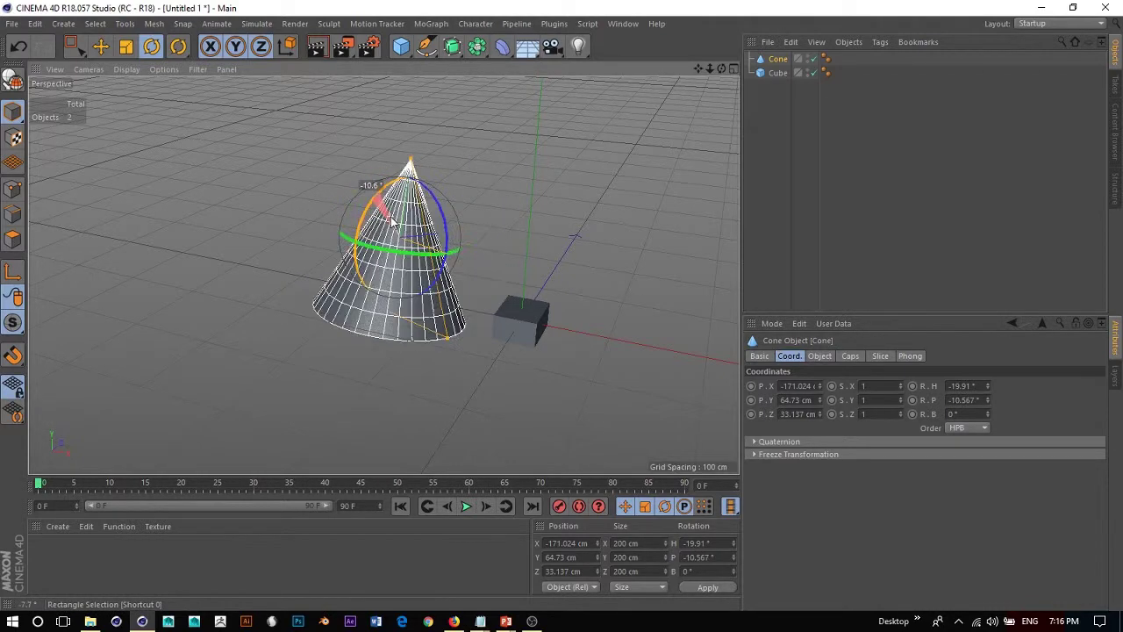
key("ctrl+z")
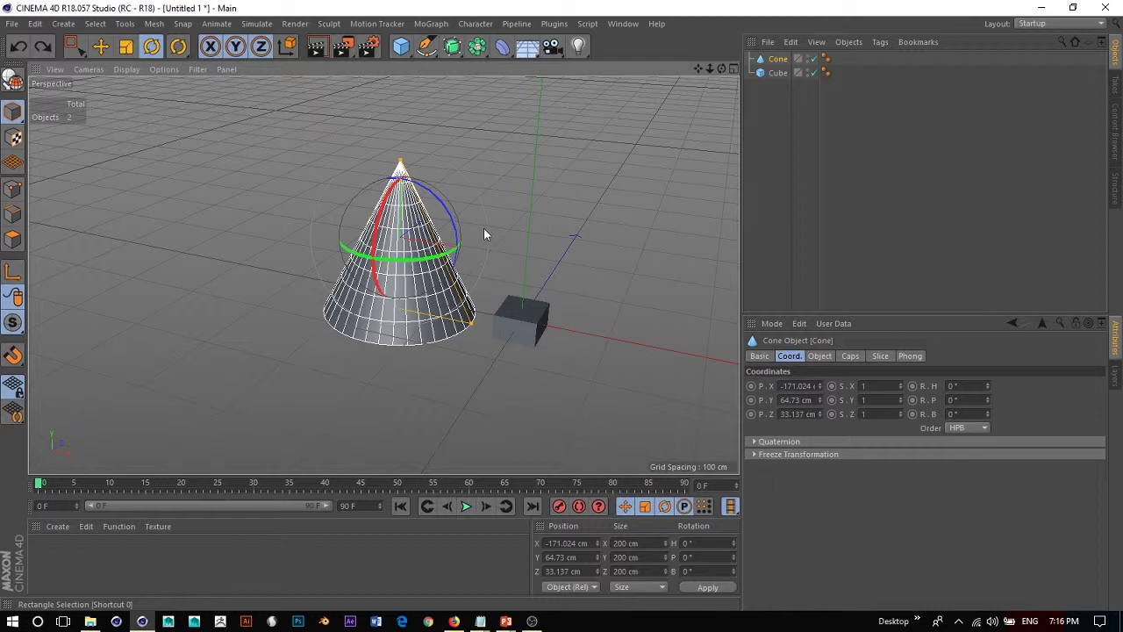
left_click_drag(451, 218, 455, 283)
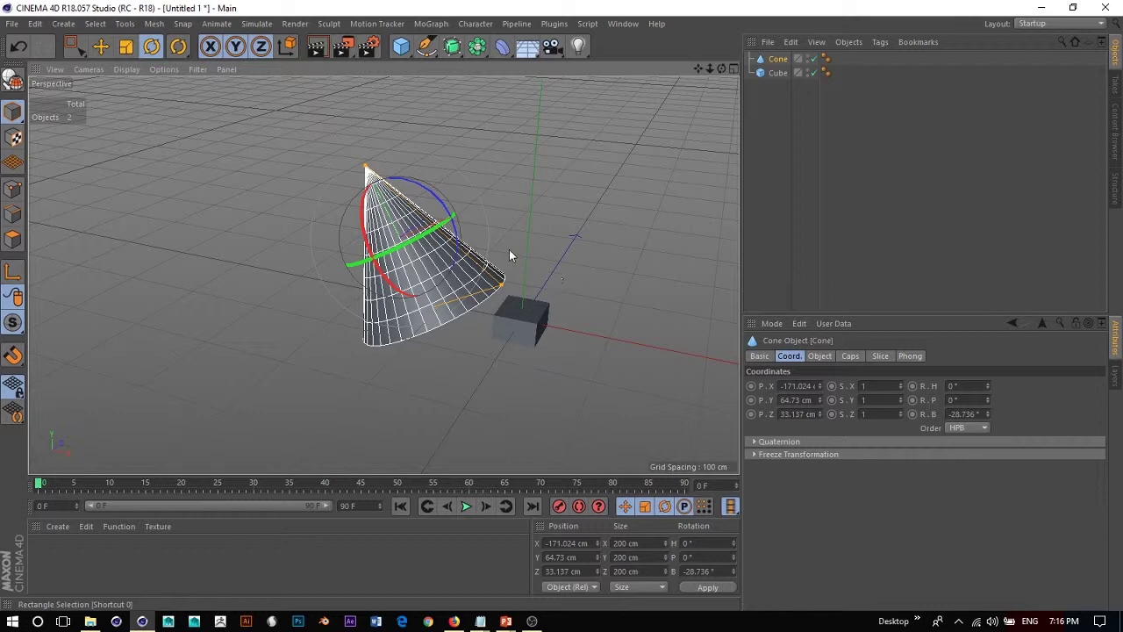
key("ctrl+z")
Step: Scale the cone uniformly down to about 164 cm, try a smaller size of about 89 cm and undo that one
key("t")
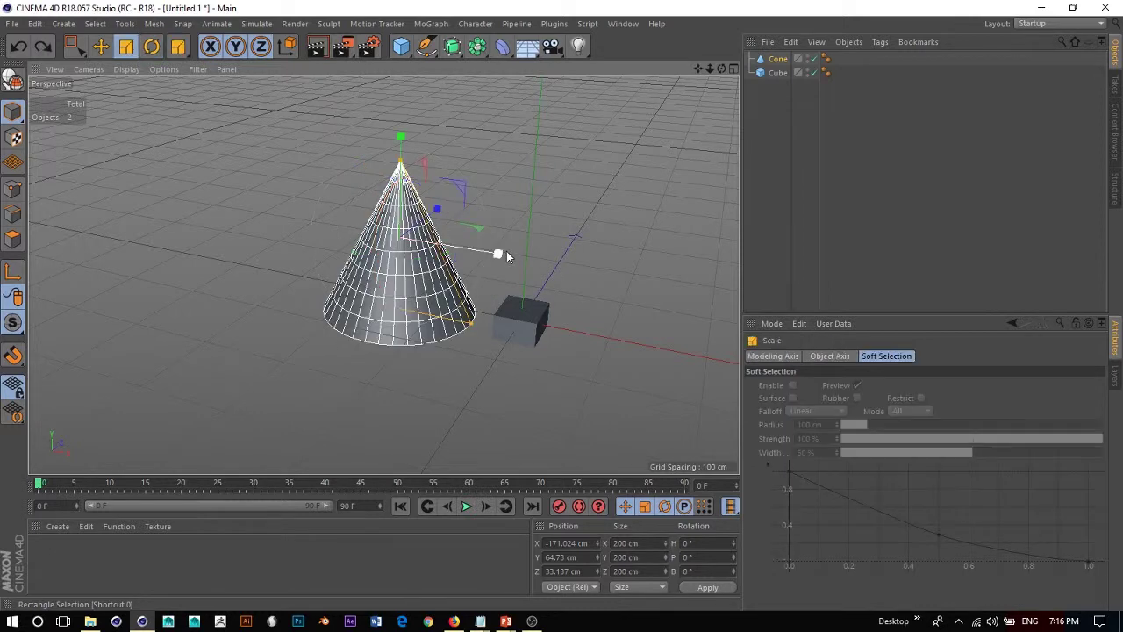
left_click_drag(497, 222, 460, 237)
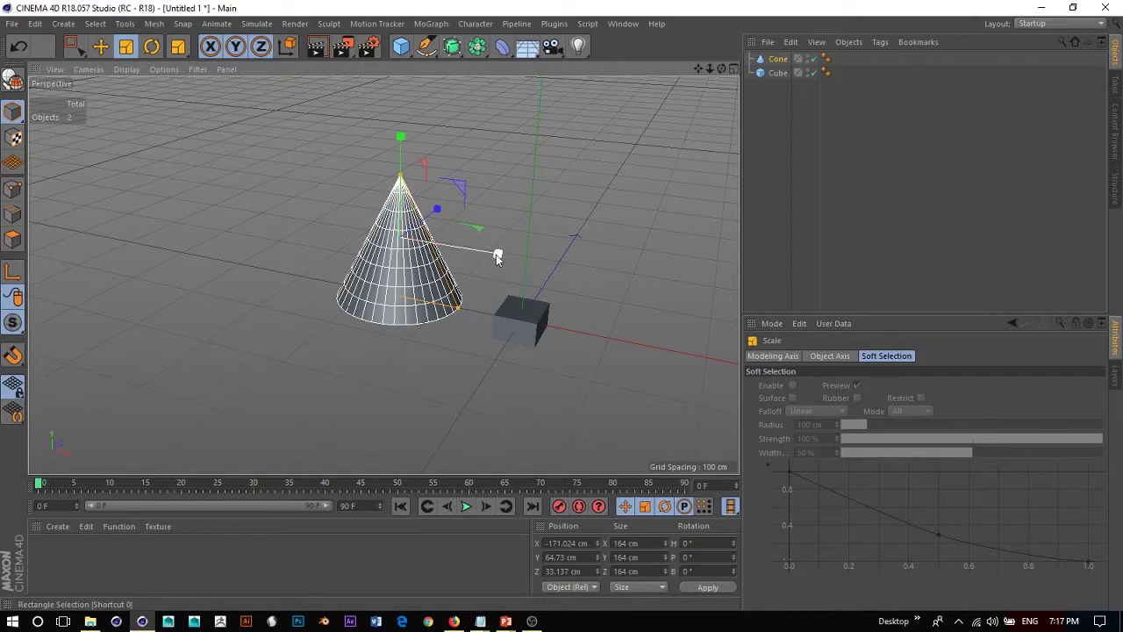
left_click_drag(495, 254, 448, 260)
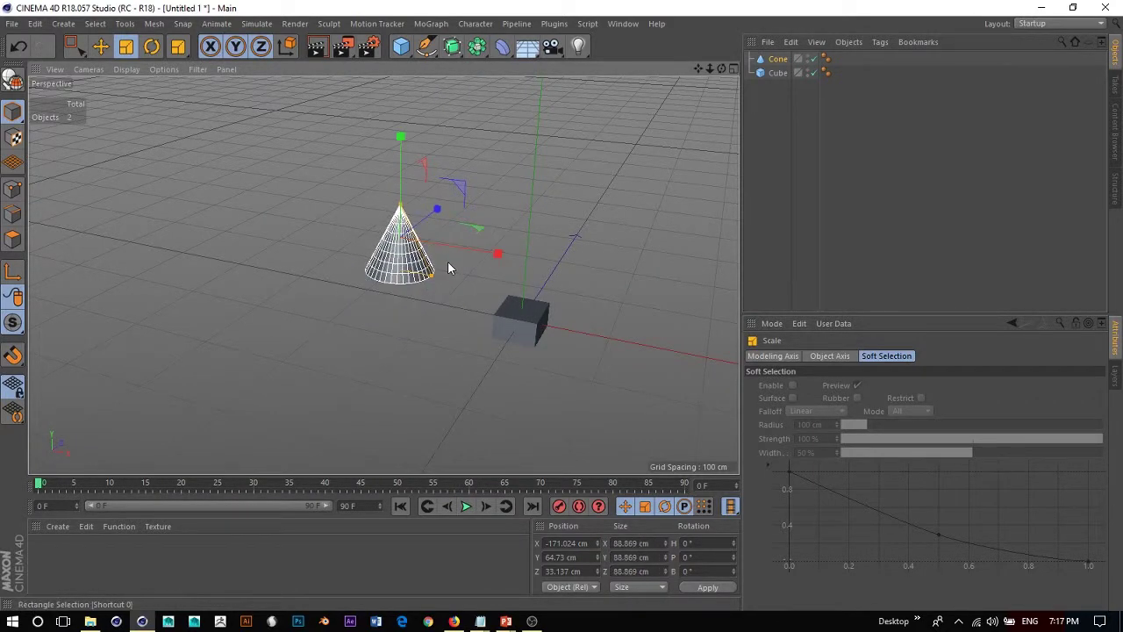
key("ctrl+z")
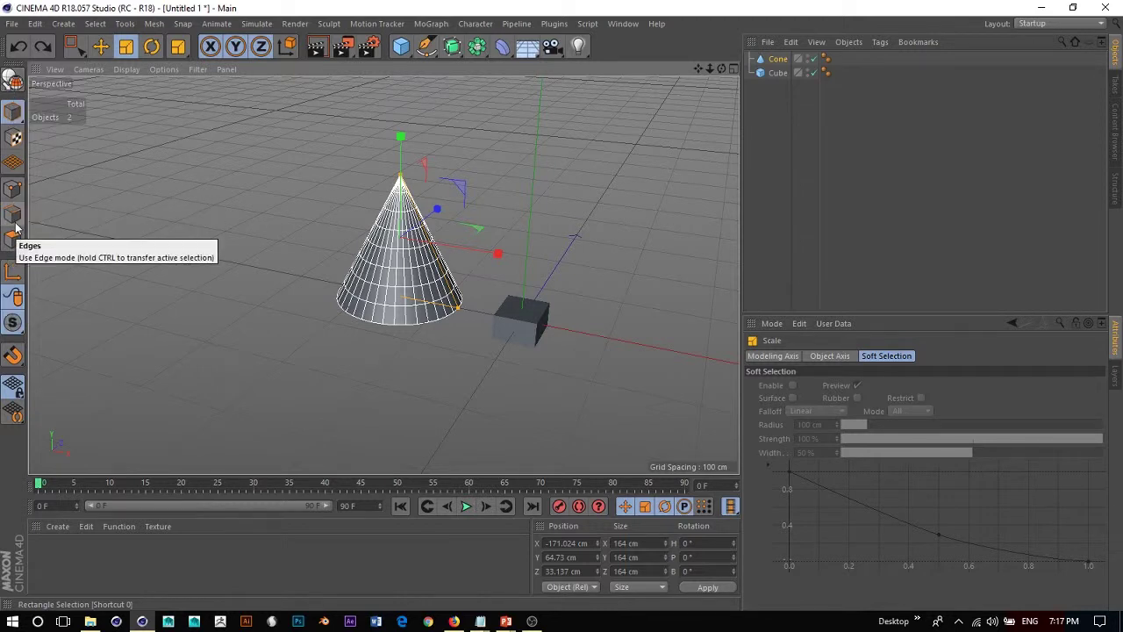
Step: Make the cone editable as a polygon object, undo the conversion and convert it again
key("c")
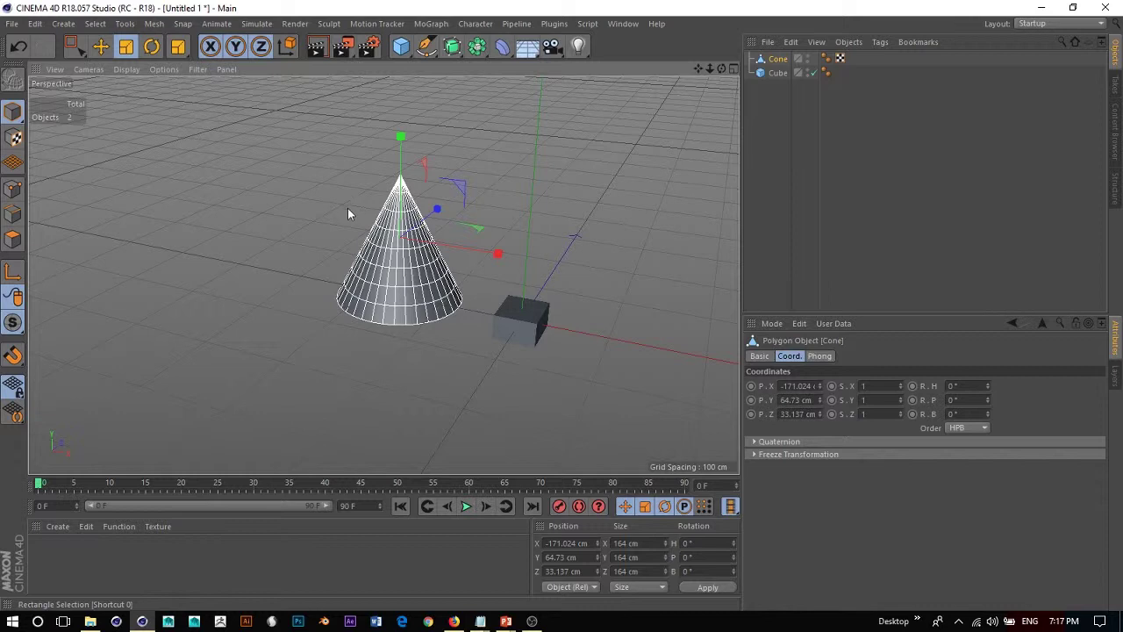
key("ctrl+z")
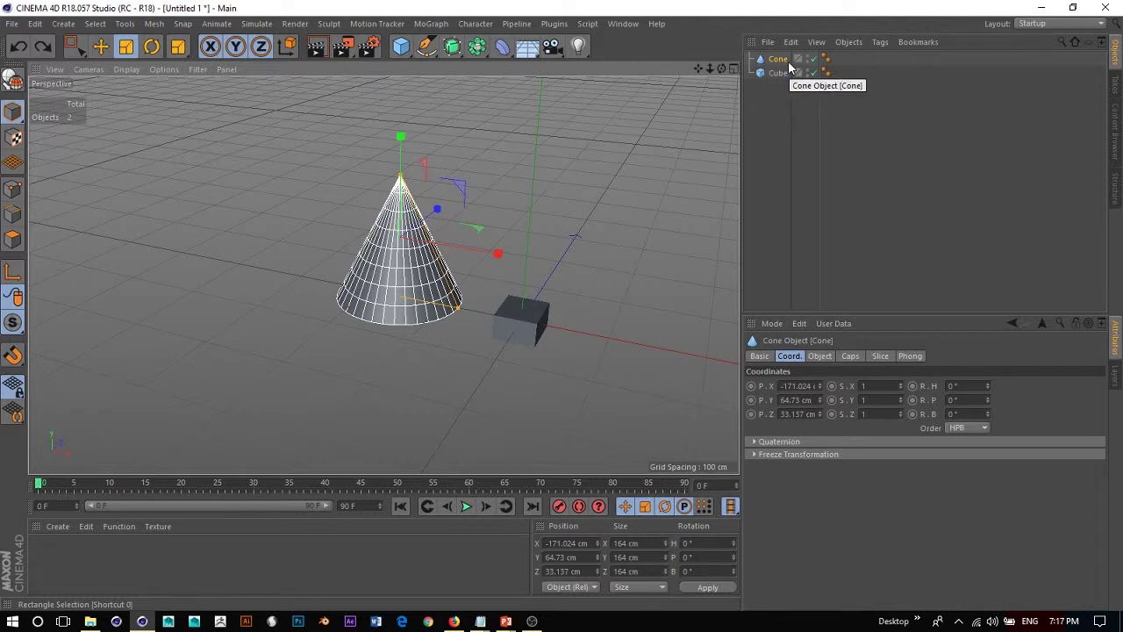
key("c")
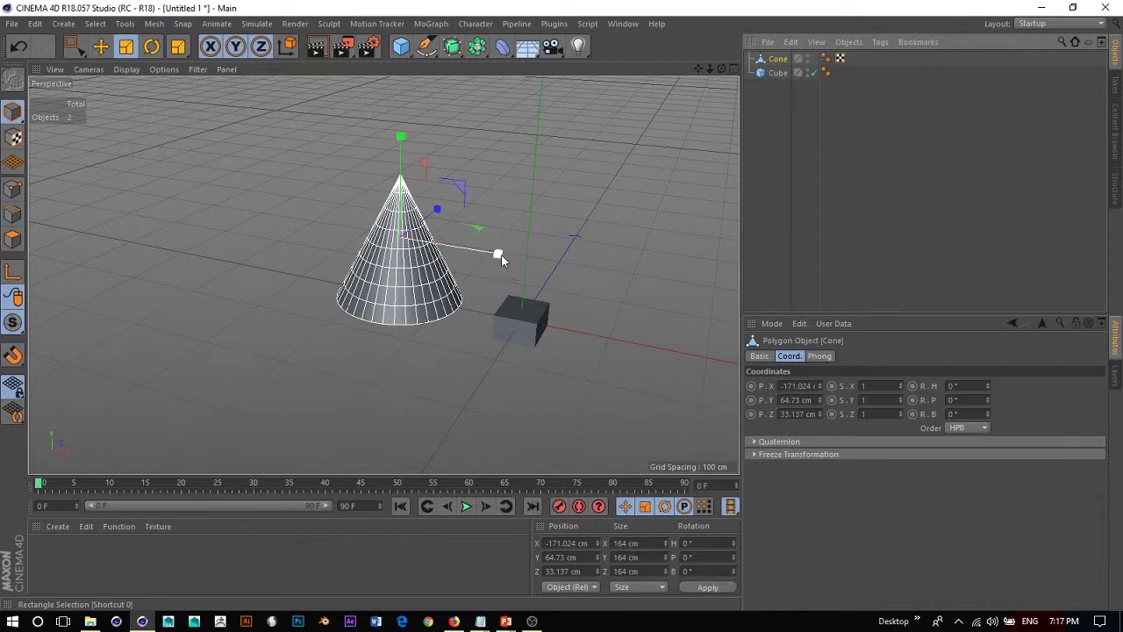
Step: Scale the editable cone separately to about 161 cm in X and 228 cm in Z, adjust its Y scale, and deselect it
mouse_move(501, 256)
left_mouse_down()
mouse_move(693, 279)
mouse_move(456, 246)
mouse_move(728, 285)
mouse_move(559, 279)
mouse_move(500, 254)
left_mouse_up()
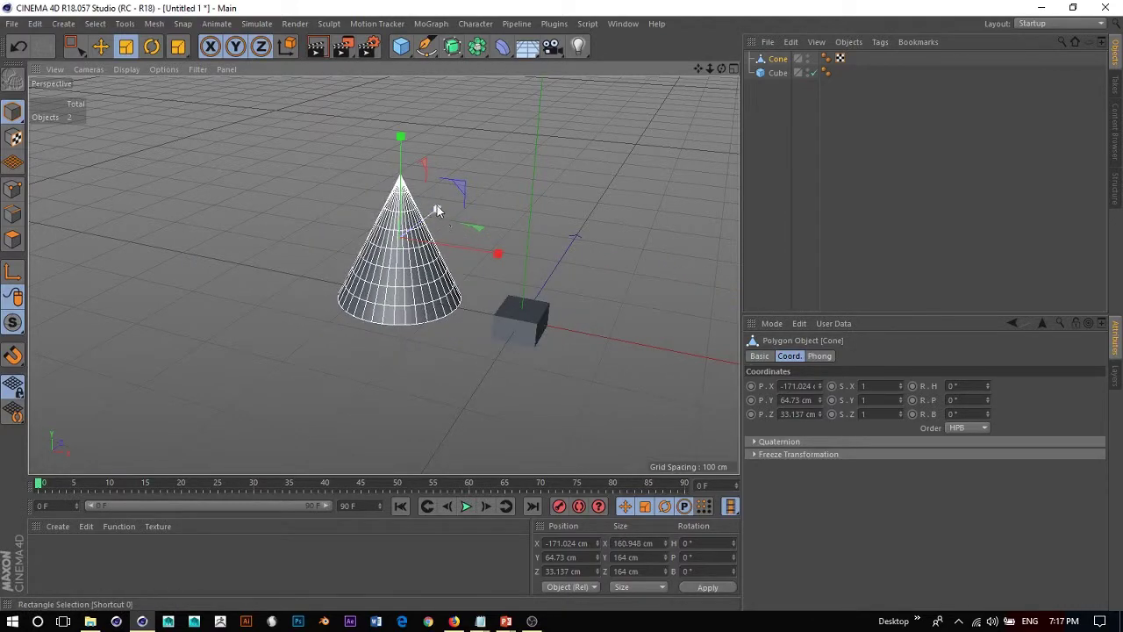
mouse_move(437, 205)
left_mouse_down()
mouse_move(546, 112)
mouse_move(443, 195)
mouse_move(514, 158)
mouse_move(443, 200)
left_mouse_up()
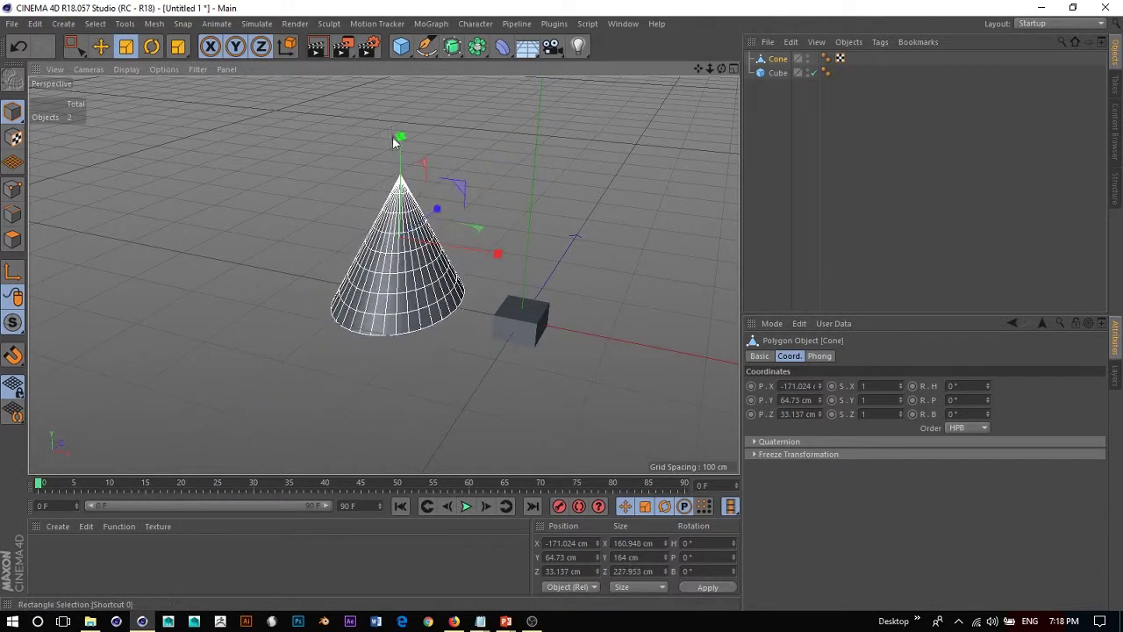
left_click_drag(395, 140, 369, 137)
left_click(514, 214)
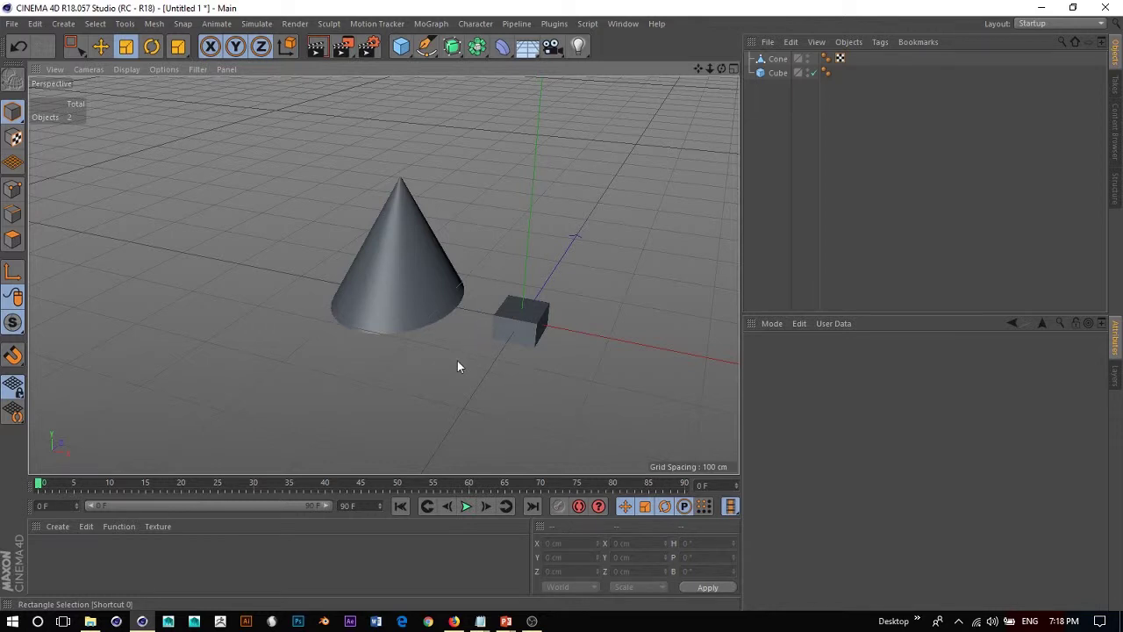
Step: Select all polygons of the cone's circular base with Live Selection in polygon mode
left_click_drag(457, 367, 434, 330, "alt")
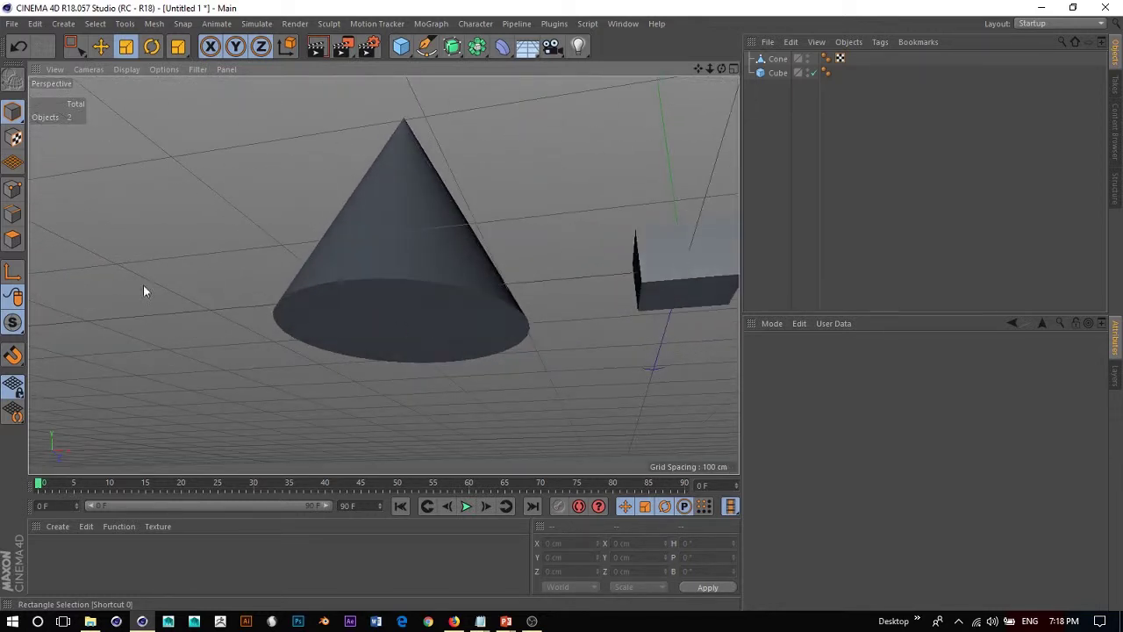
left_click(13, 240)
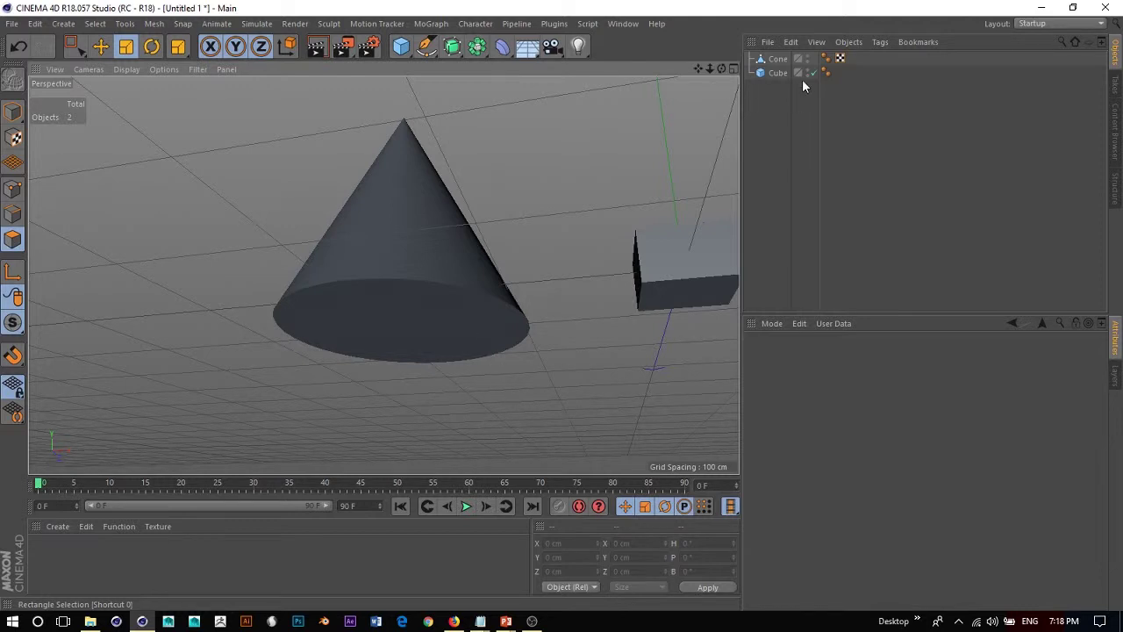
left_click(778, 58)
scroll(490, 355, "up", 2)
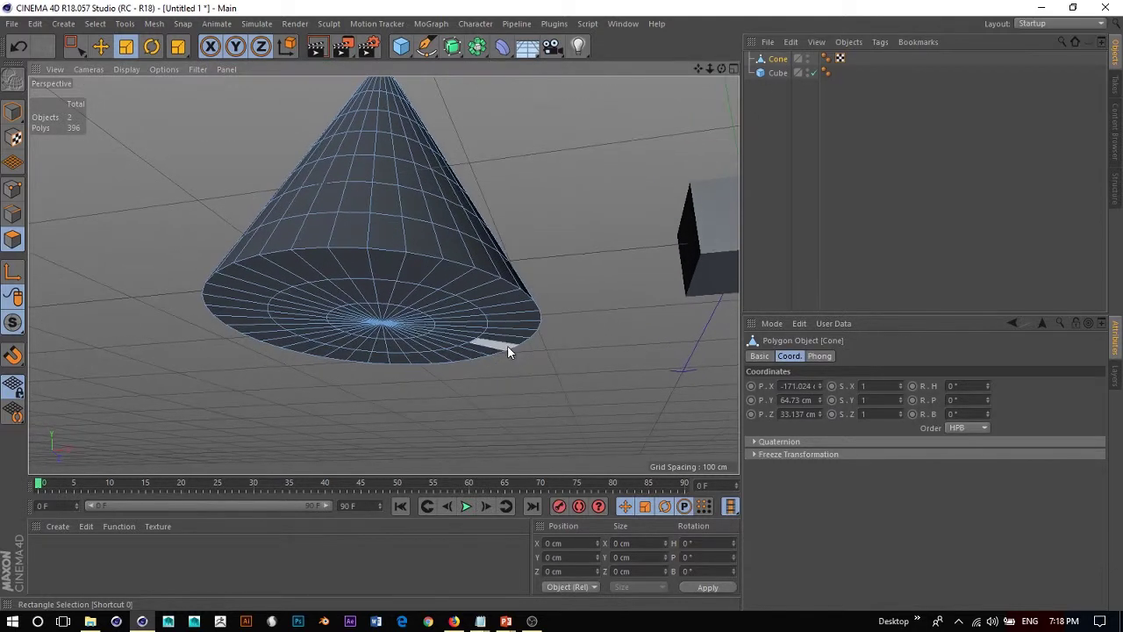
key("9")
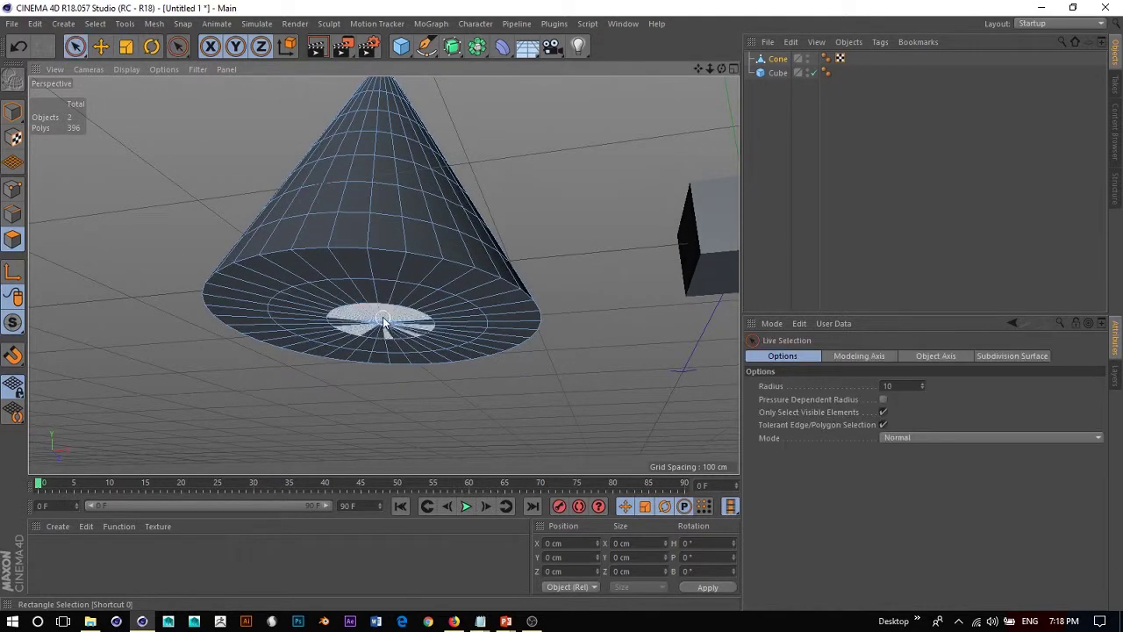
left_click_drag(383, 330, 390, 327)
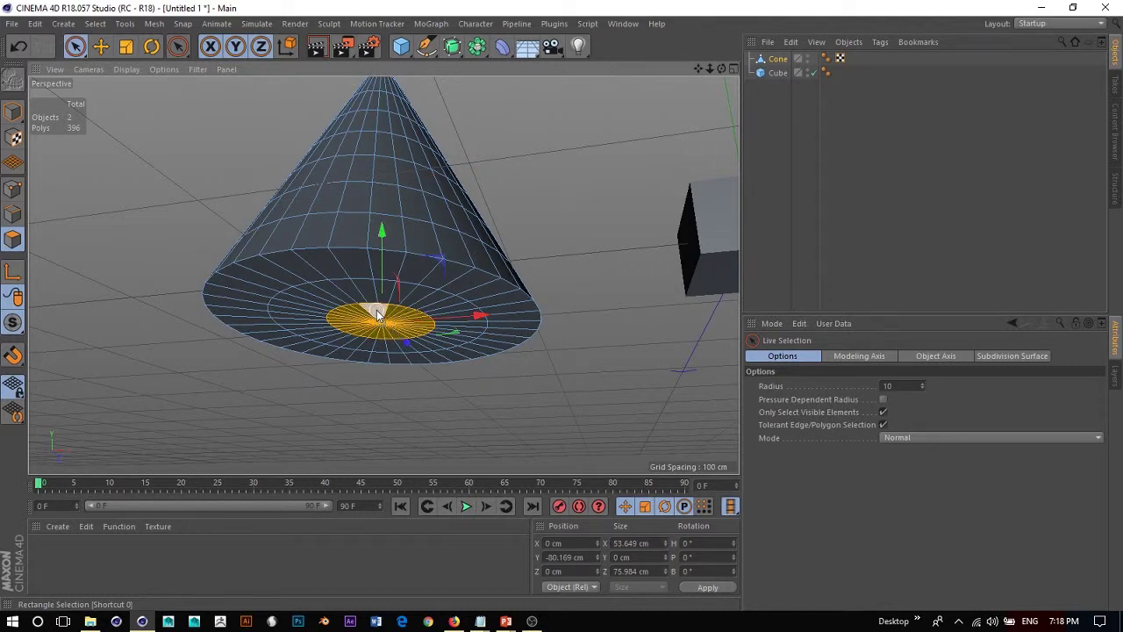
mouse_move(390, 294)
left_mouse_down()
mouse_move(450, 331)
mouse_move(442, 345)
mouse_move(357, 348)
mouse_move(328, 326)
mouse_move(337, 297)
mouse_move(410, 298)
mouse_move(408, 276)
mouse_move(493, 326)
mouse_move(411, 277)
left_mouse_up()
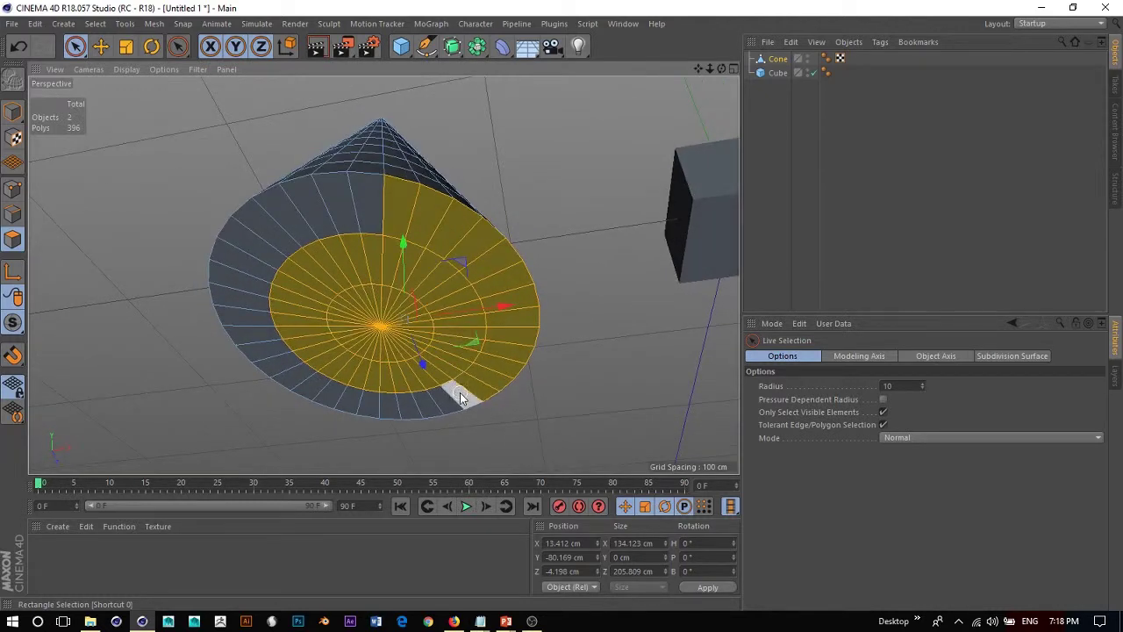
mouse_move(460, 397)
left_mouse_down()
mouse_move(355, 386)
mouse_move(261, 333)
mouse_move(266, 278)
mouse_move(366, 230)
left_mouse_up()
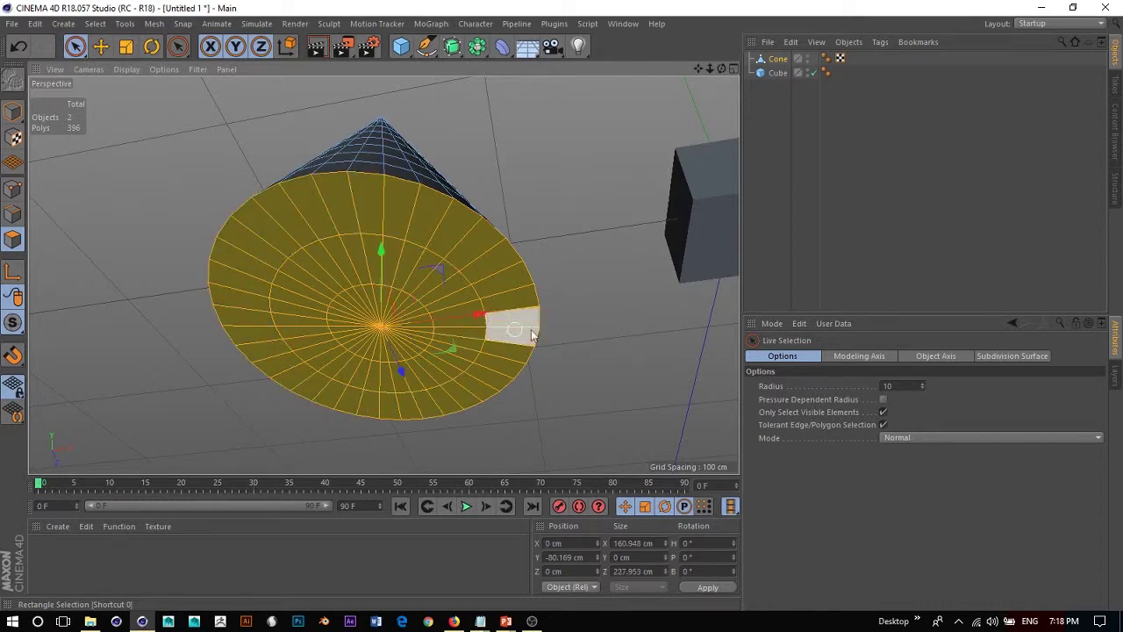
Step: Try moving the selected base polygons about 40 cm down along Y away from the cone, and undo the move
left_click_drag(514, 324, 453, 338, "alt")
right_click_drag(454, 339, 513, 338, "alt")
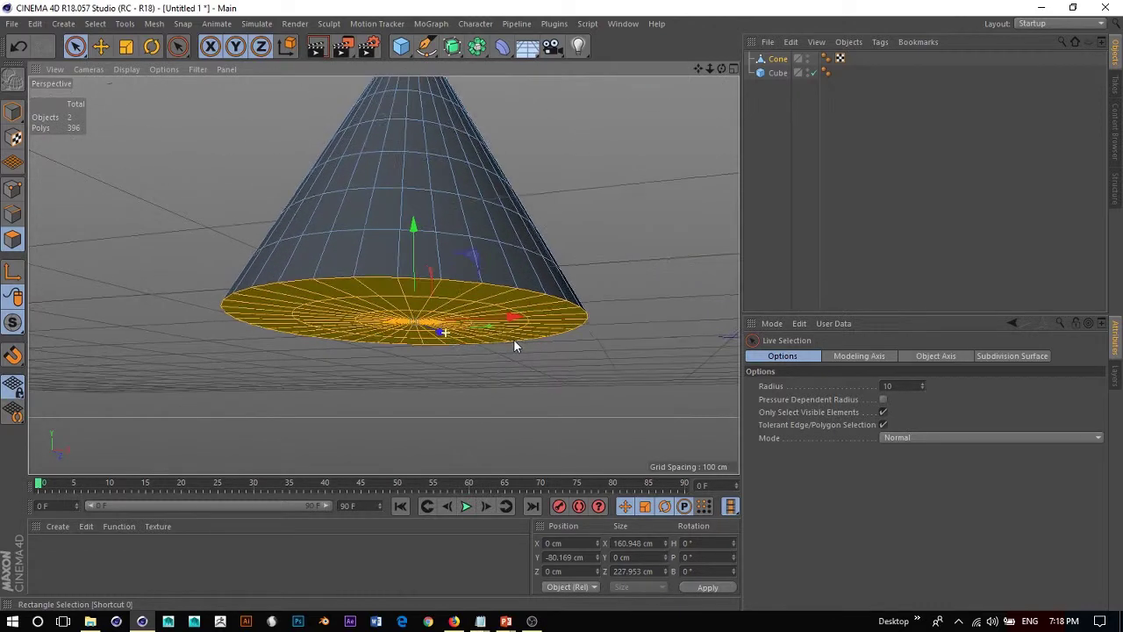
left_click_drag(514, 343, 471, 338, "alt")
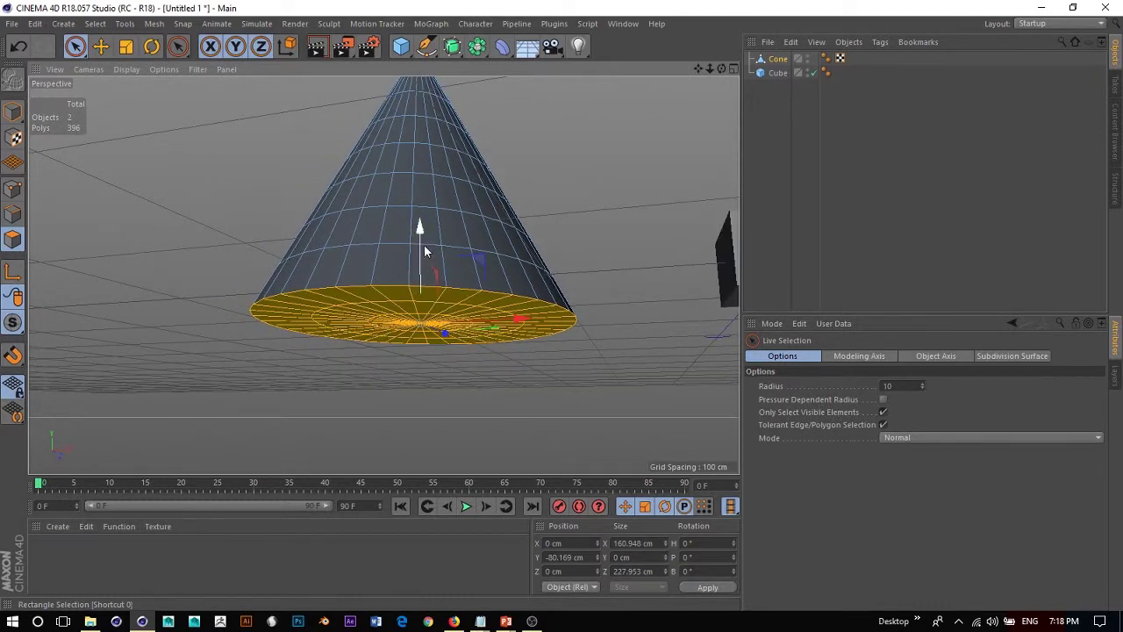
left_click_drag(419, 226, 397, 304)
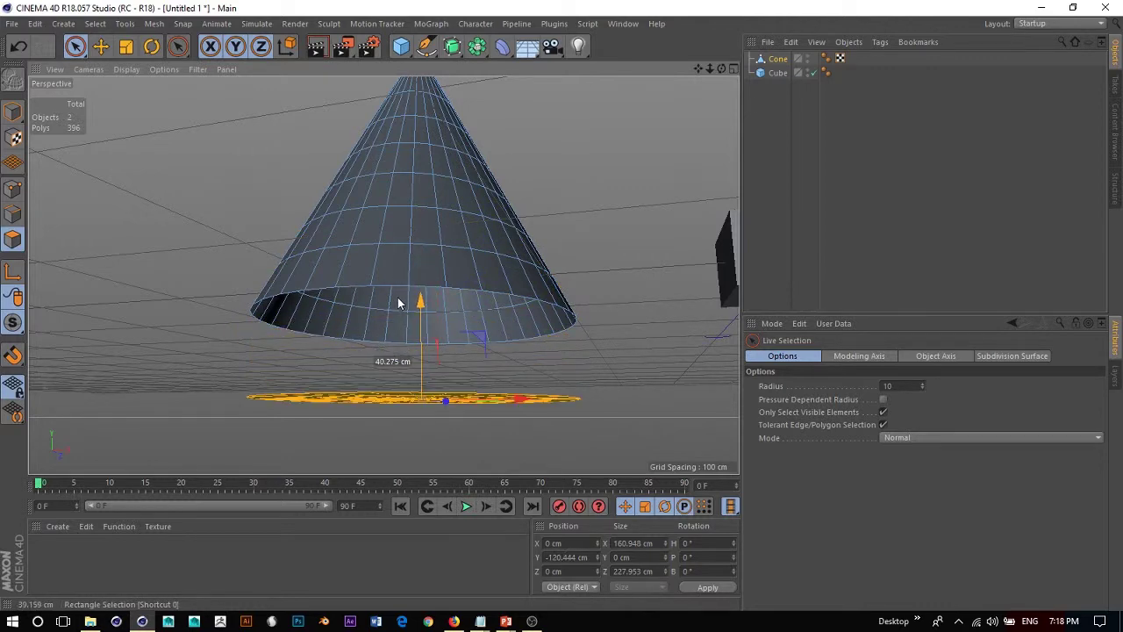
left_click_drag(398, 285, 418, 342)
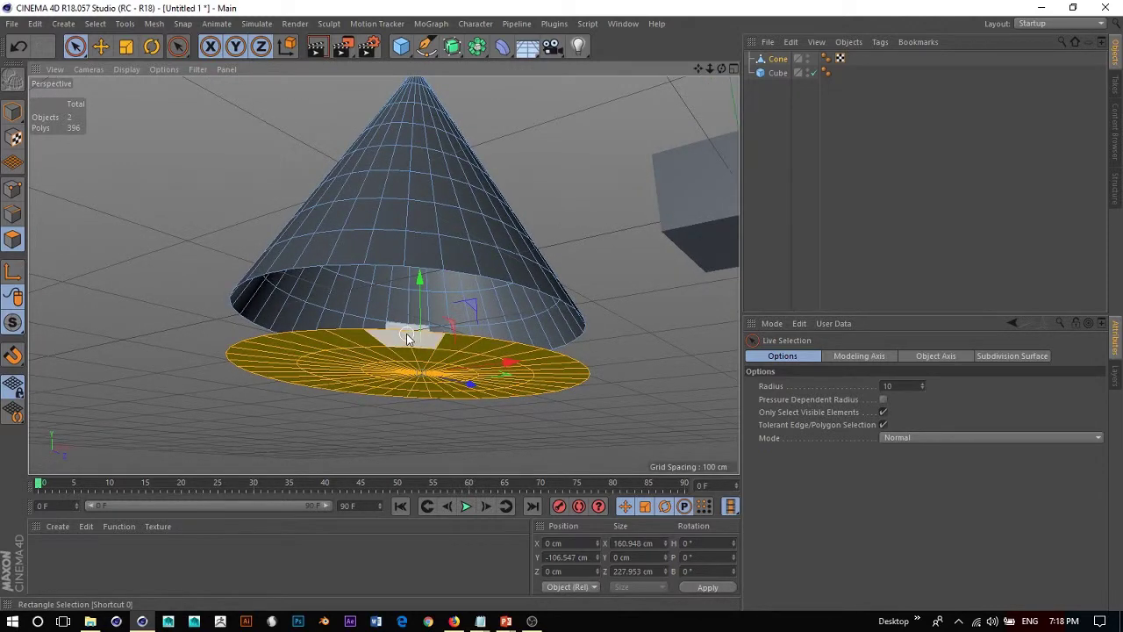
left_click_drag(408, 338, 407, 290)
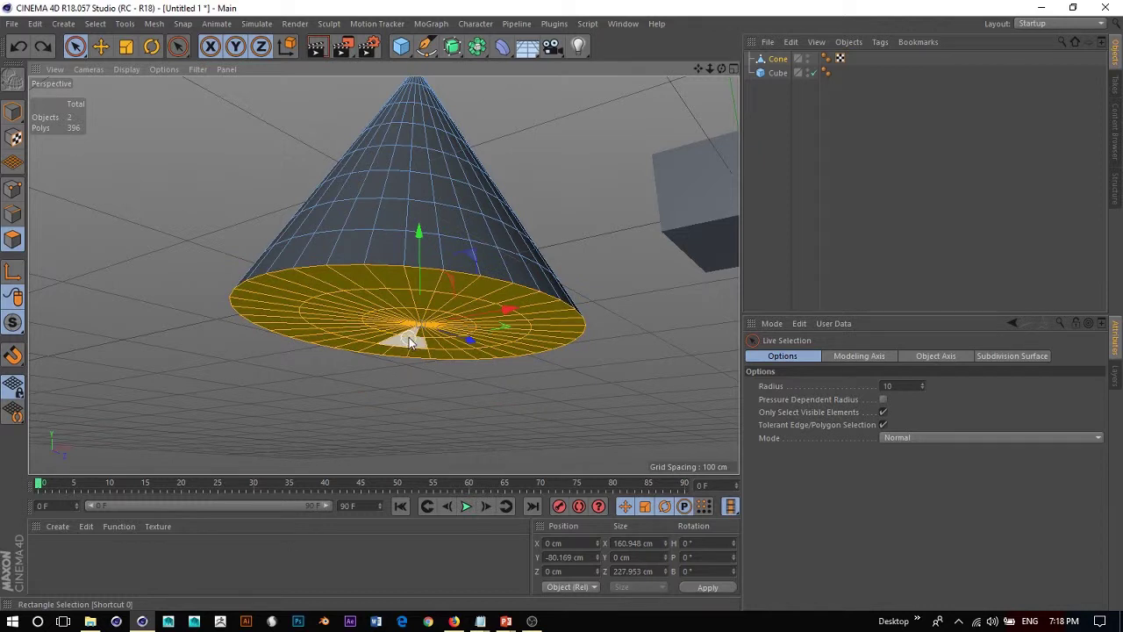
Step: Add a Connect object in model mode and make the cone its child
left_click(777, 59)
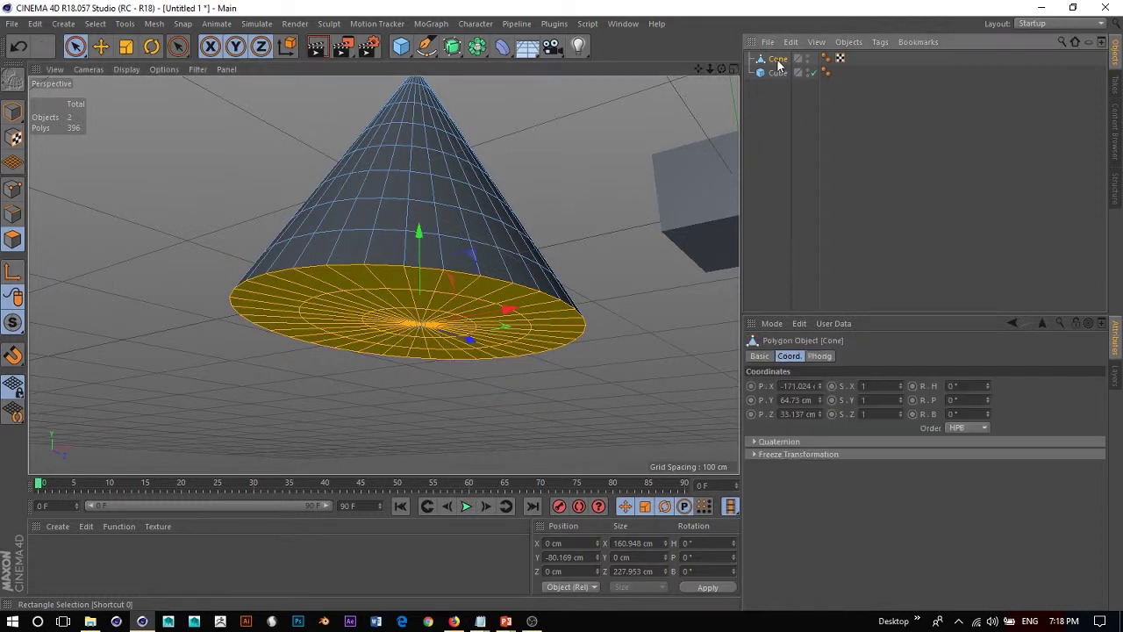
left_click(13, 111)
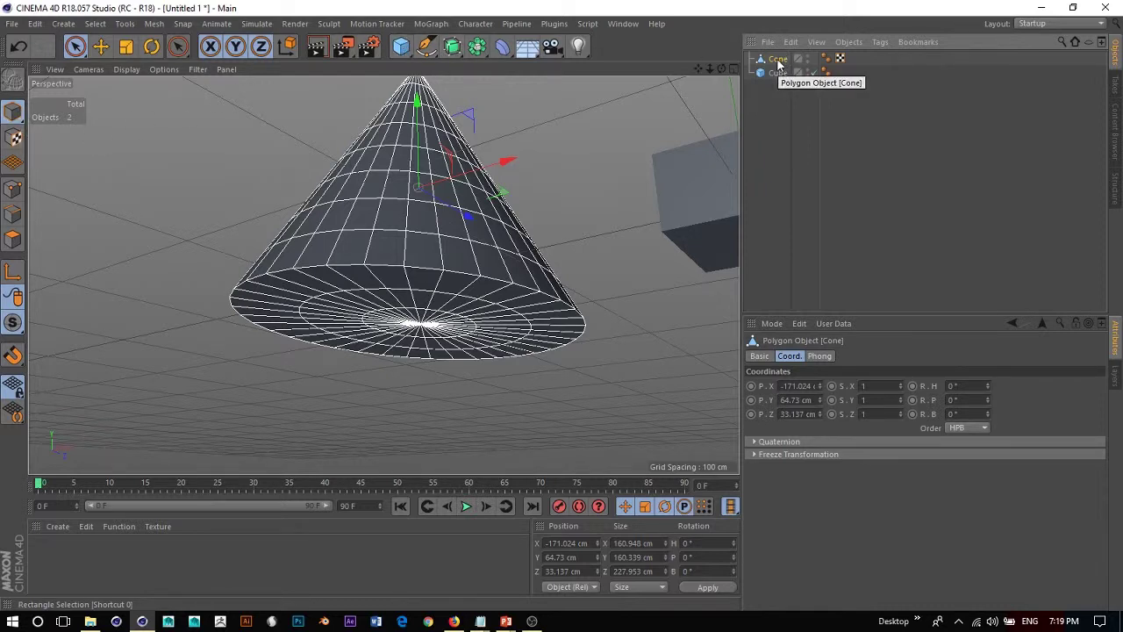
left_click(452, 55)
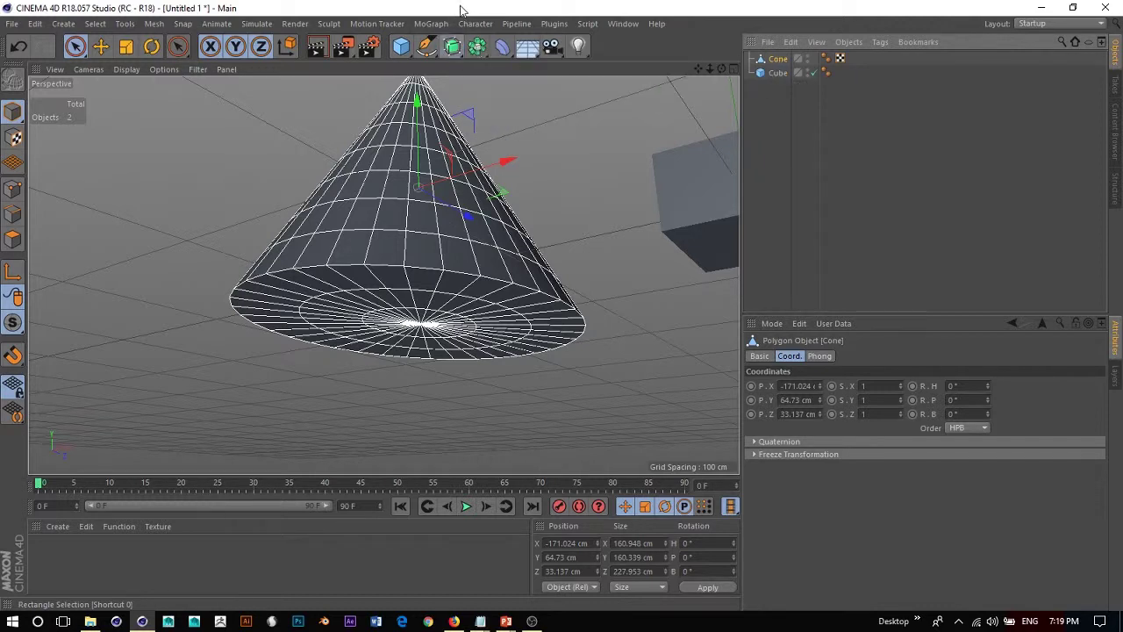
left_click(478, 50)
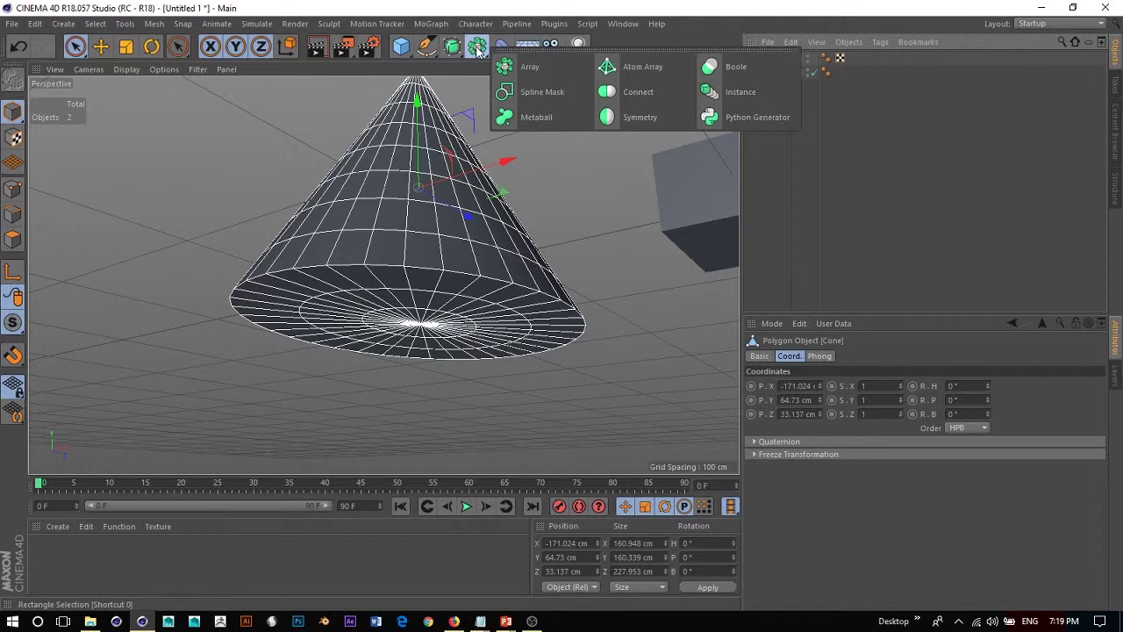
left_click(638, 92)
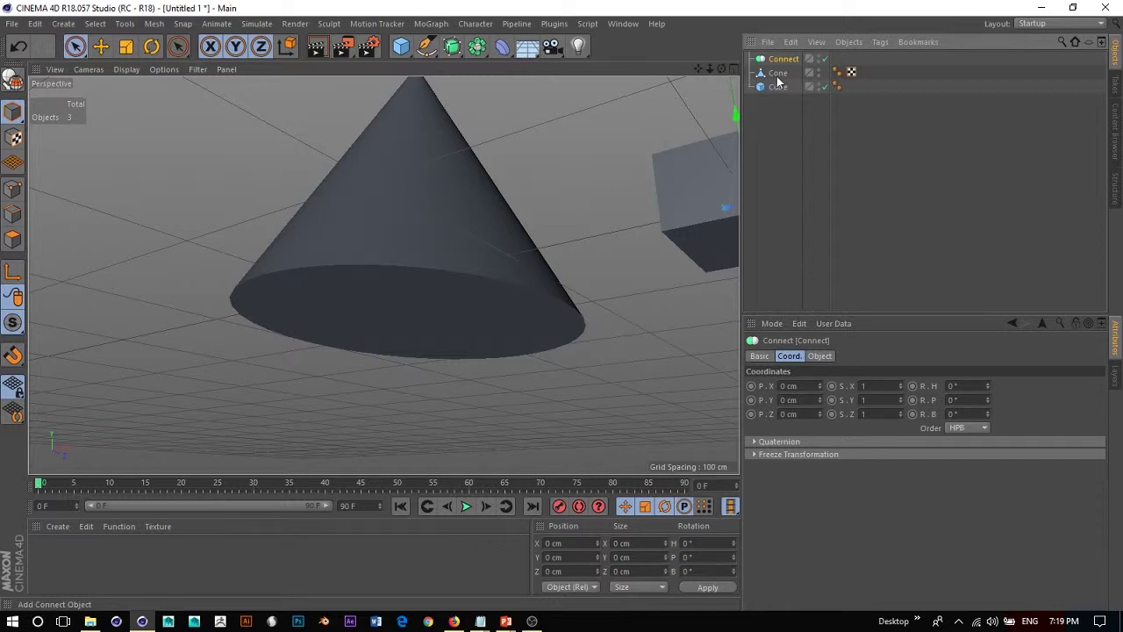
left_click_drag(776, 79, 779, 63)
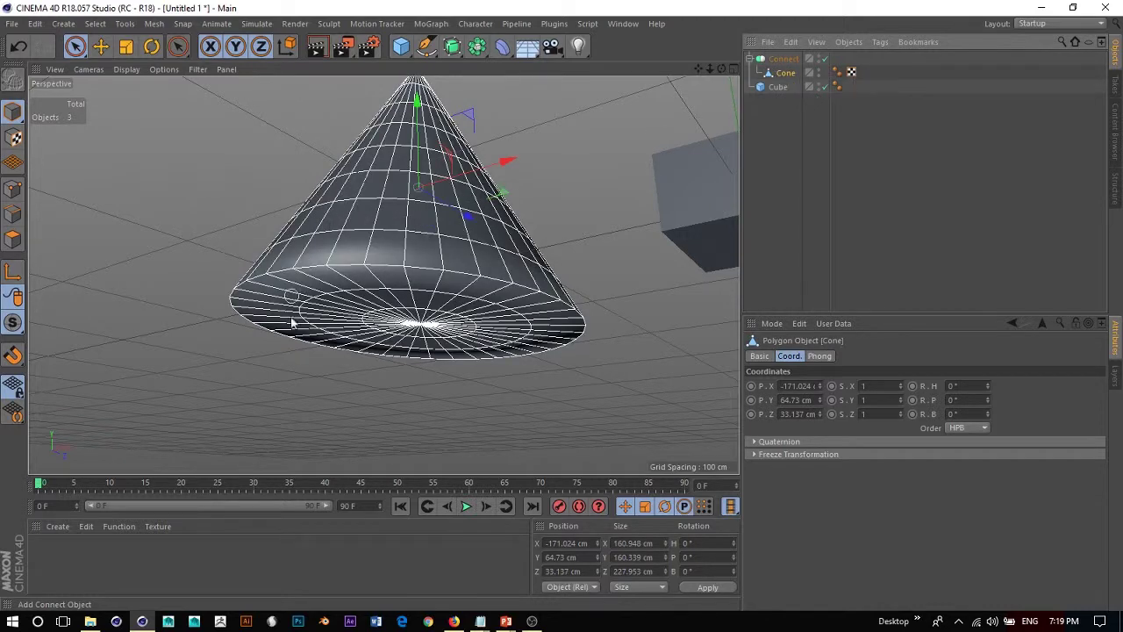
Step: Try pulling the cone's base polygons down along Y inside the Connect object, and undo the move
left_click(12, 238)
left_click_drag(419, 233, 420, 263)
left_click(778, 59)
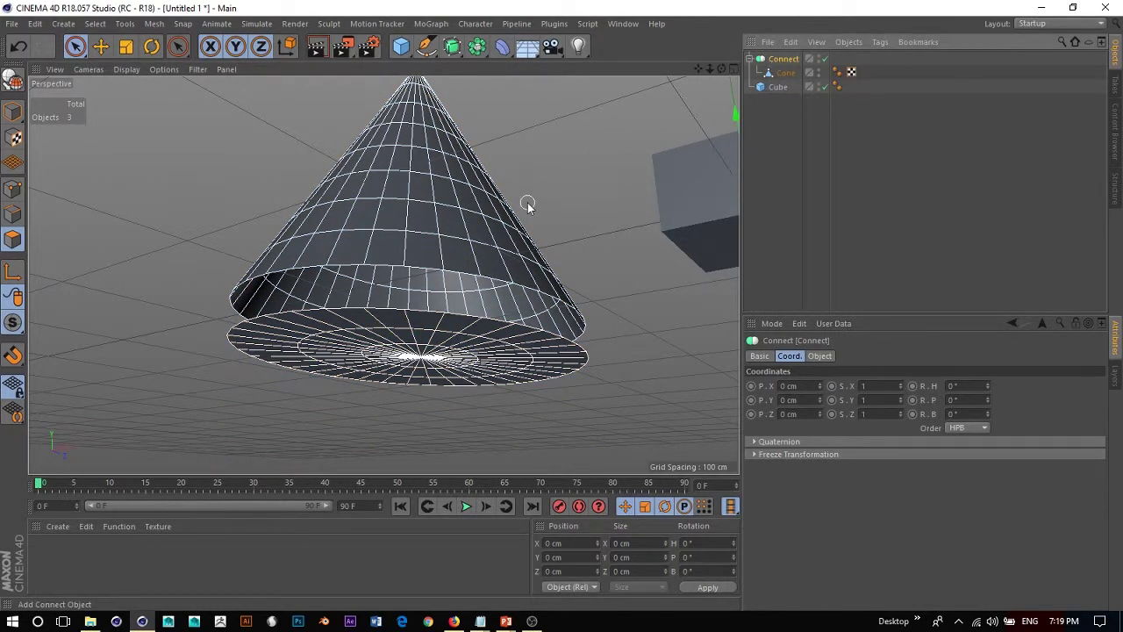
key("ctrl+z")
key("ctrl+z")
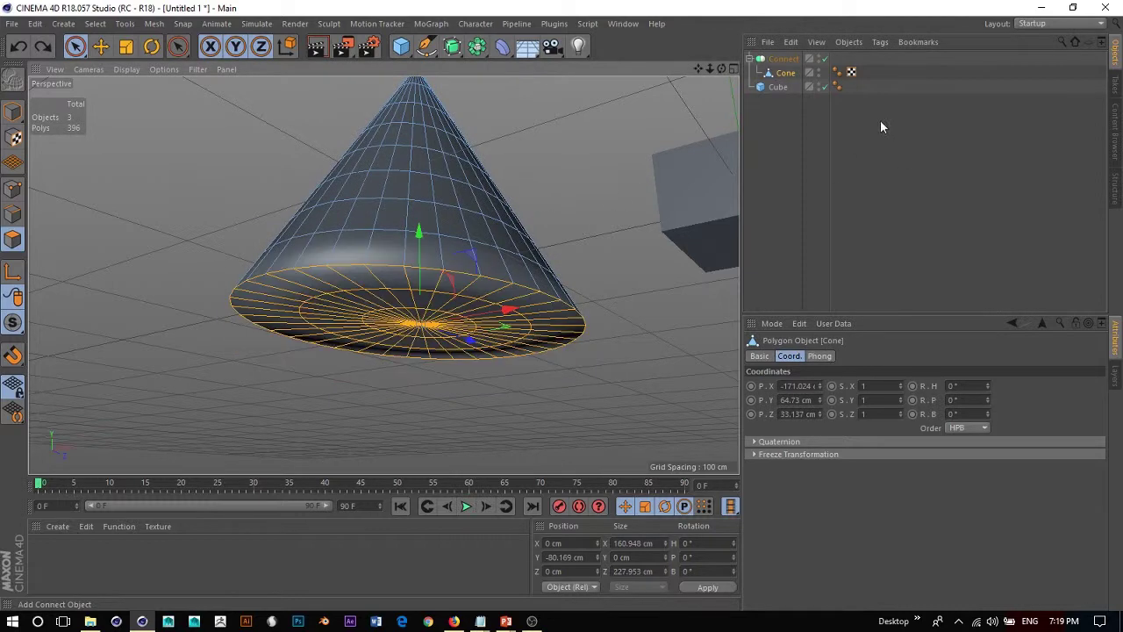
Step: Disable and re-enable the Connect object to compare the shading along the cone's base edge
left_click(785, 62)
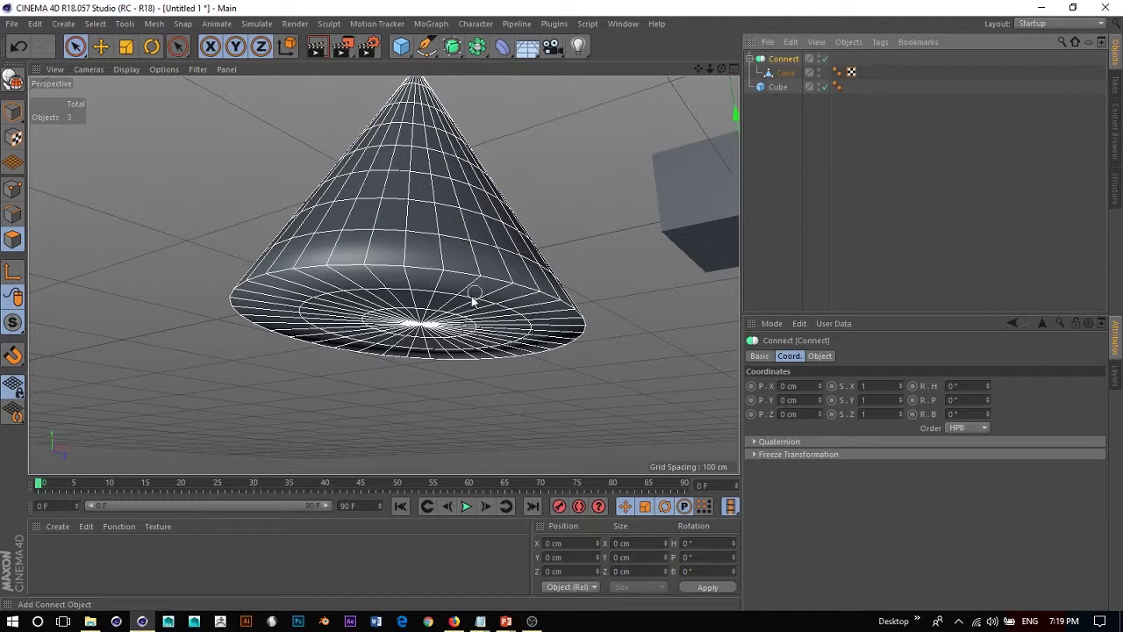
left_click(824, 58)
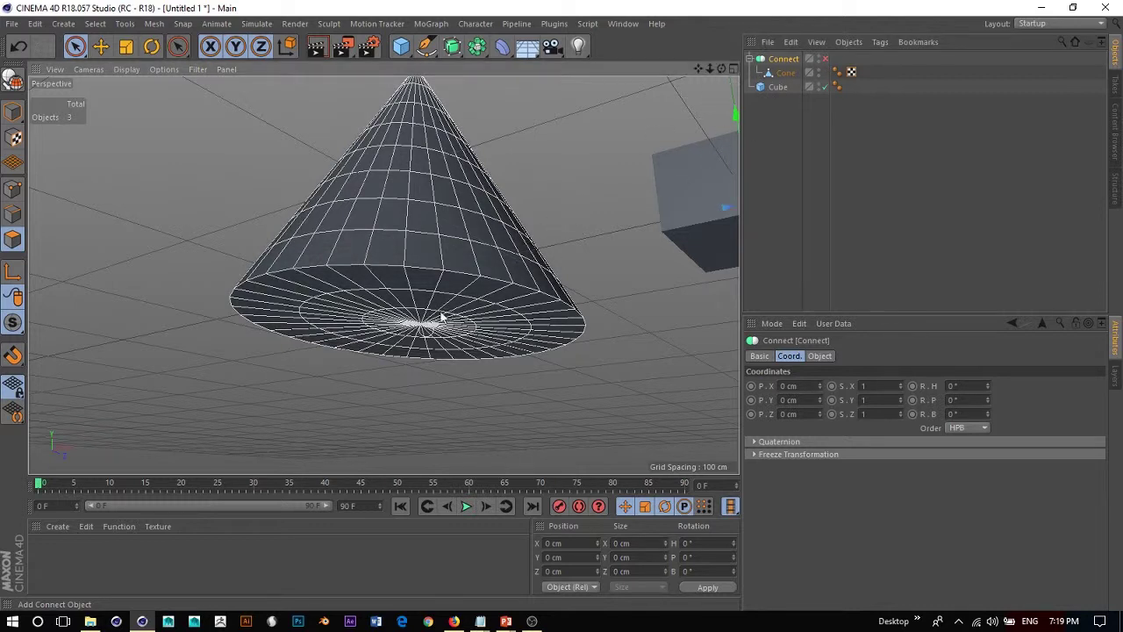
left_click(150, 132)
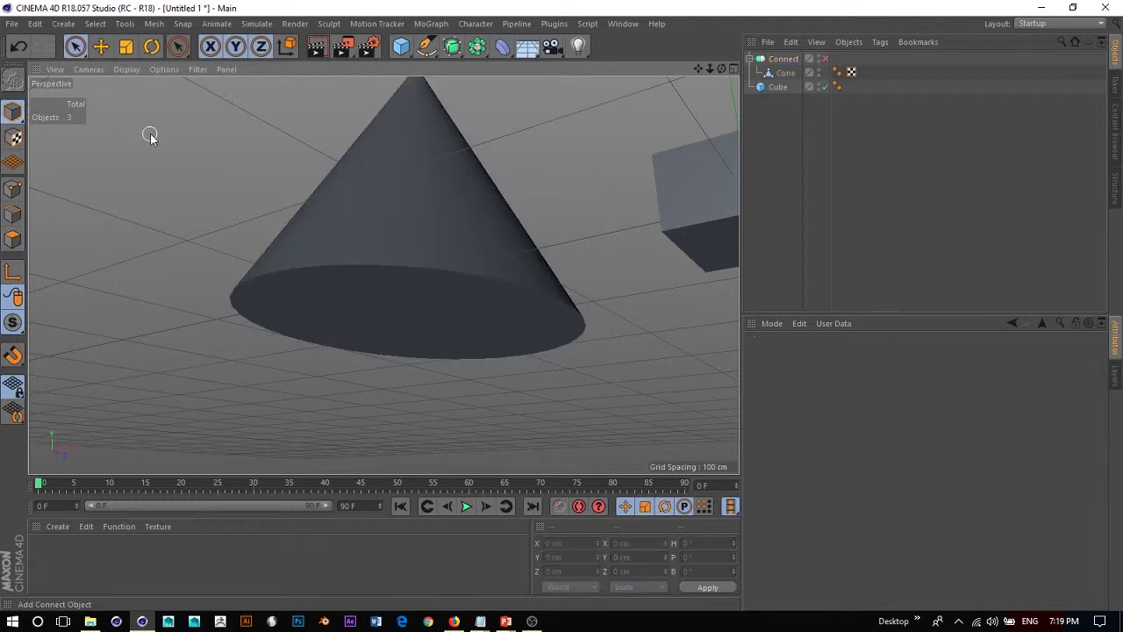
left_click(823, 58)
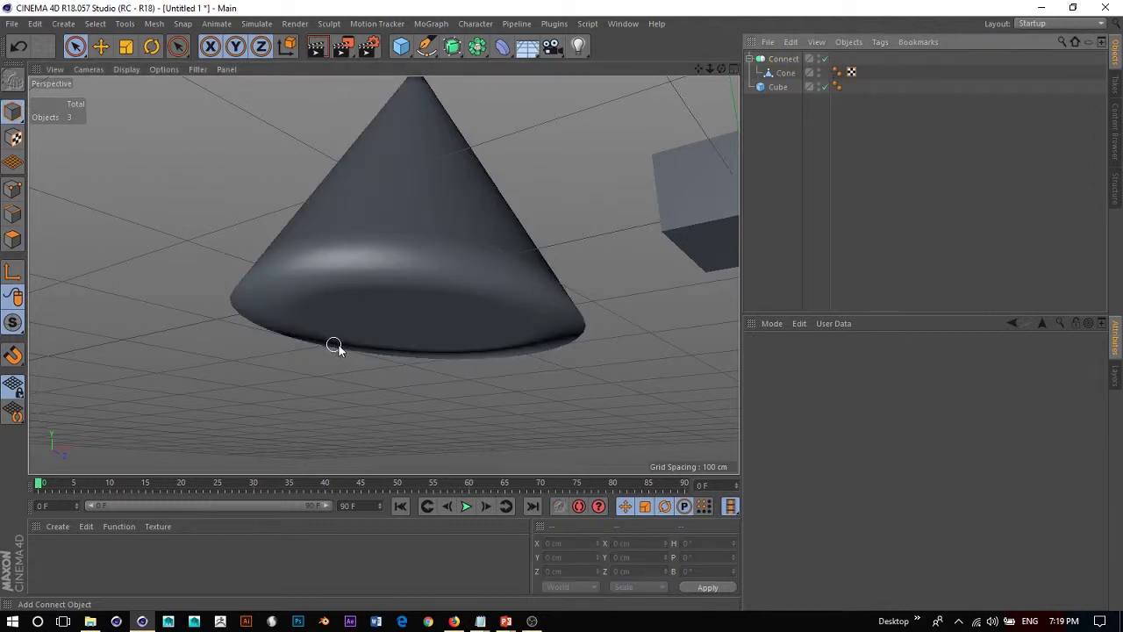
Step: Set the Connect object's Phong Mode to Average and make the object editable
left_click(789, 61)
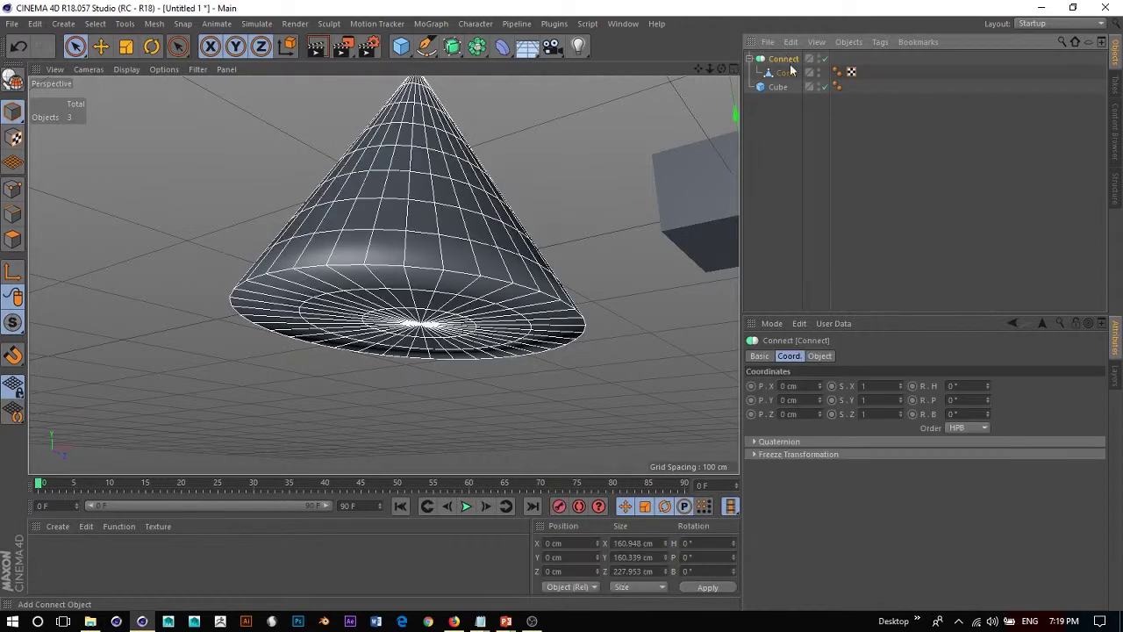
left_click(818, 356)
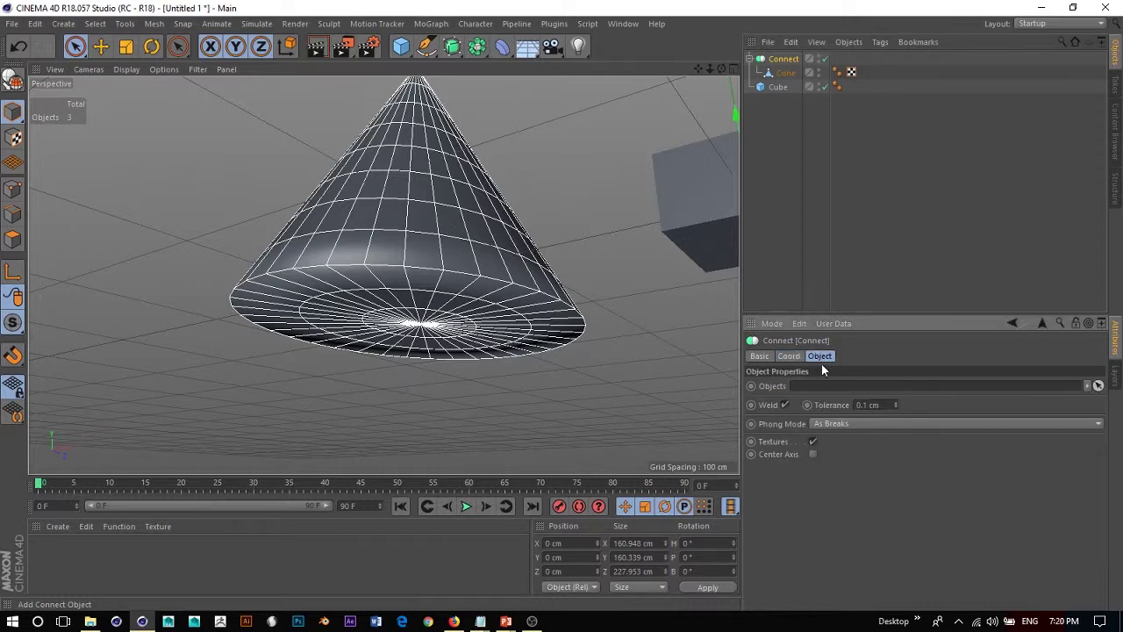
left_click(832, 423)
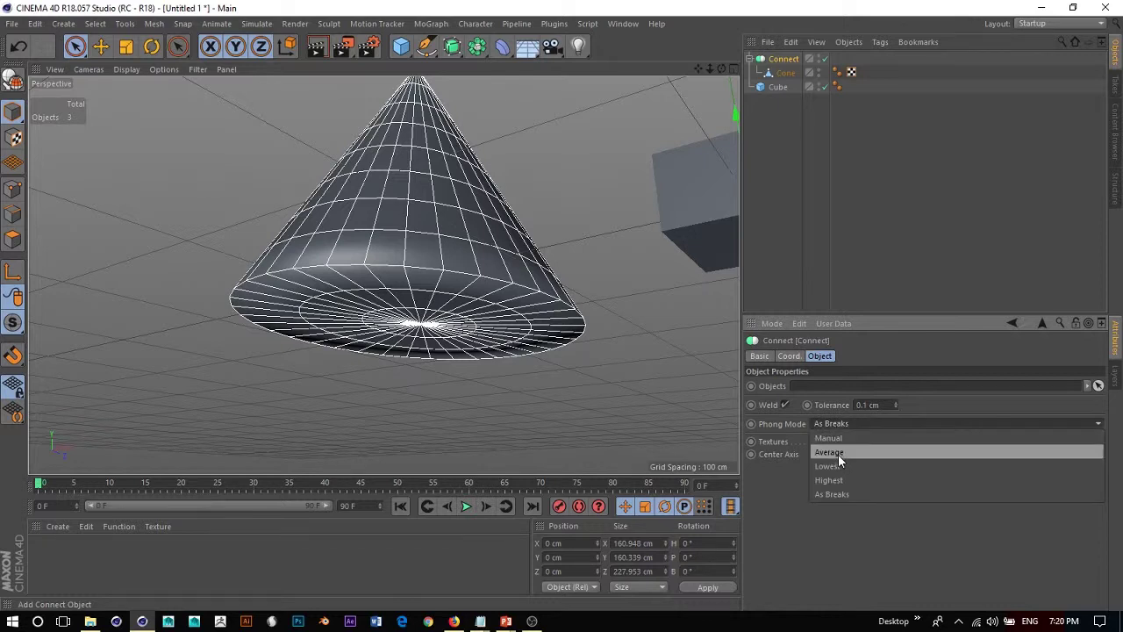
left_click(838, 454)
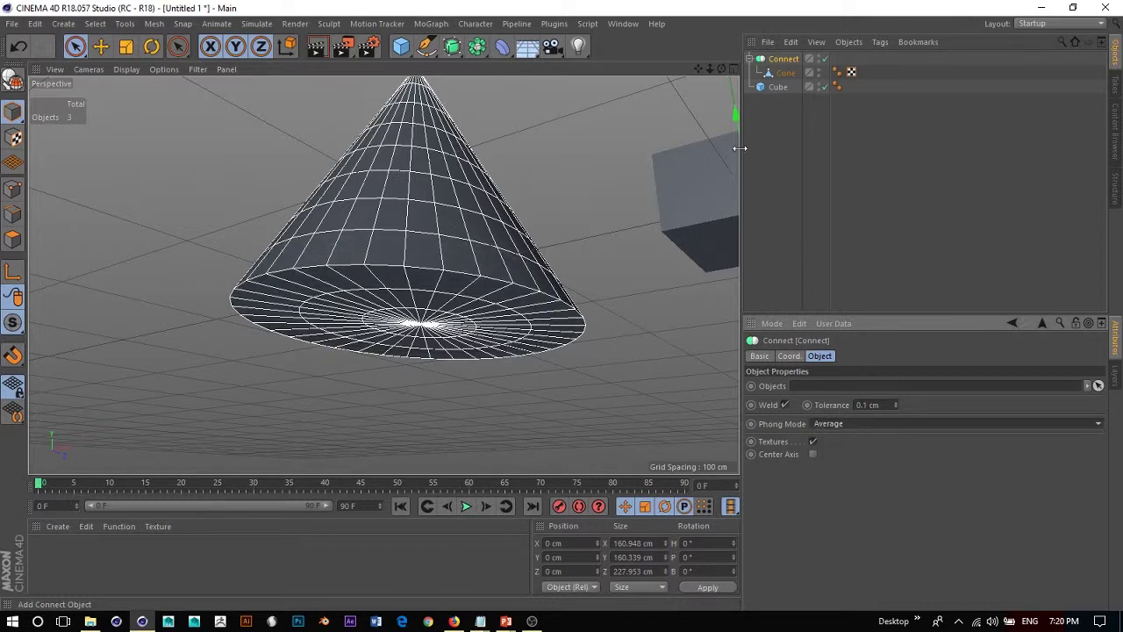
left_click(582, 201)
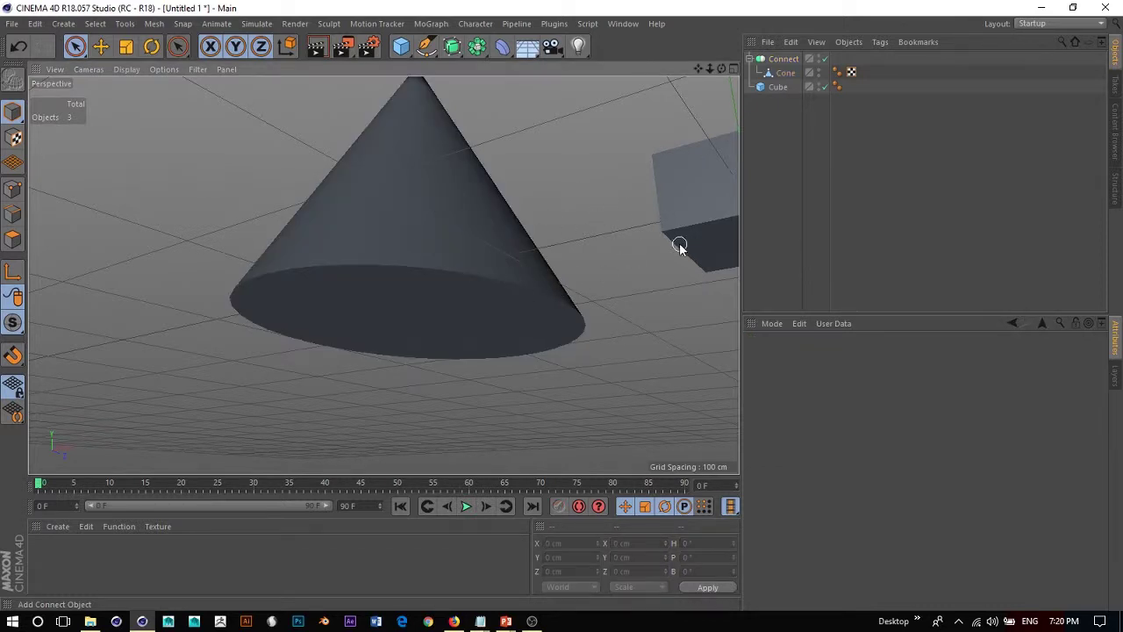
left_click(780, 60)
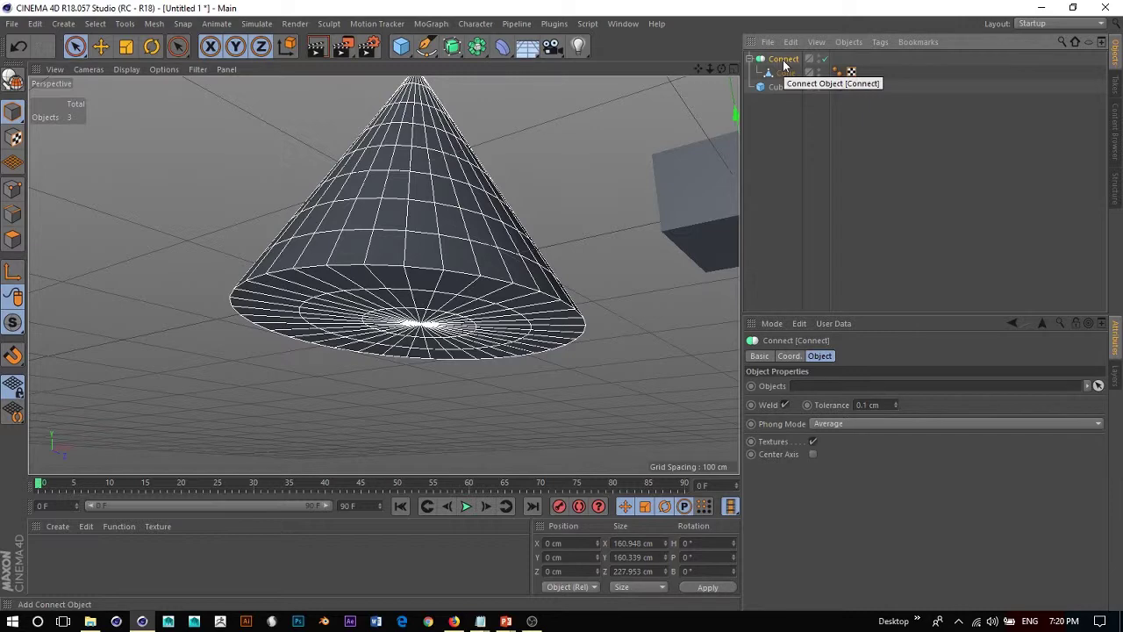
key("c")
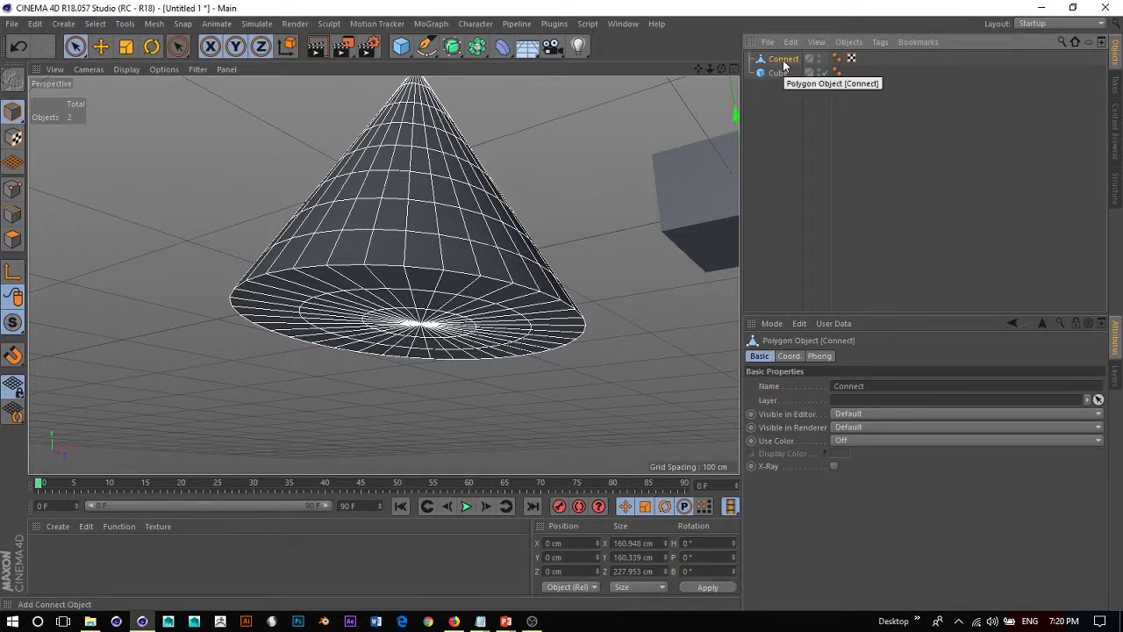
Step: Try moving the connected cone's base polygons up about 2.6 cm in polygon mode, undo the move and deselect them
left_click(13, 239)
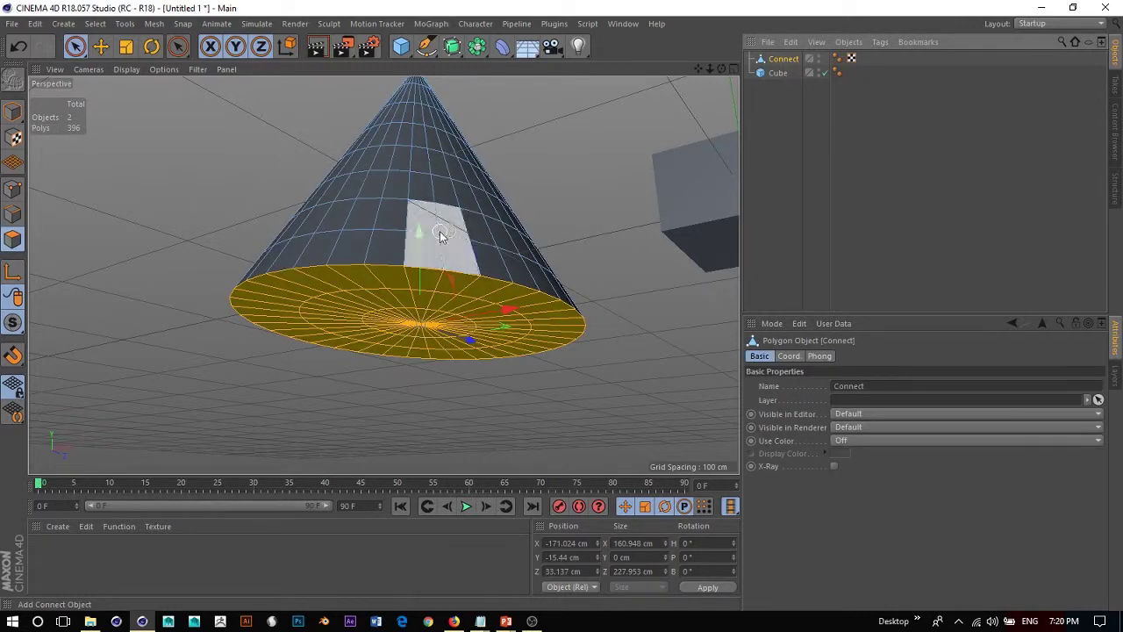
key("d")
mouse_move(441, 235)
left_mouse_down()
mouse_move(424, 346)
mouse_move(449, 301)
mouse_move(440, 104)
mouse_move(440, 224)
left_mouse_up()
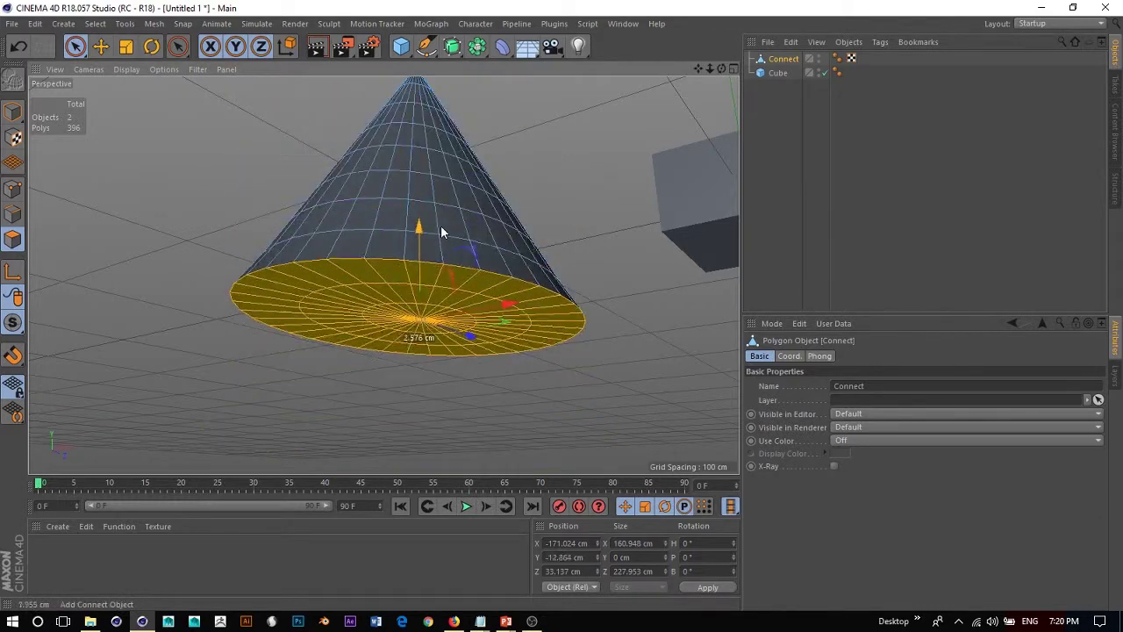
left_click(605, 175)
Step: Add a Cylinder primitive at the world origin beside the cone
left_click(401, 45)
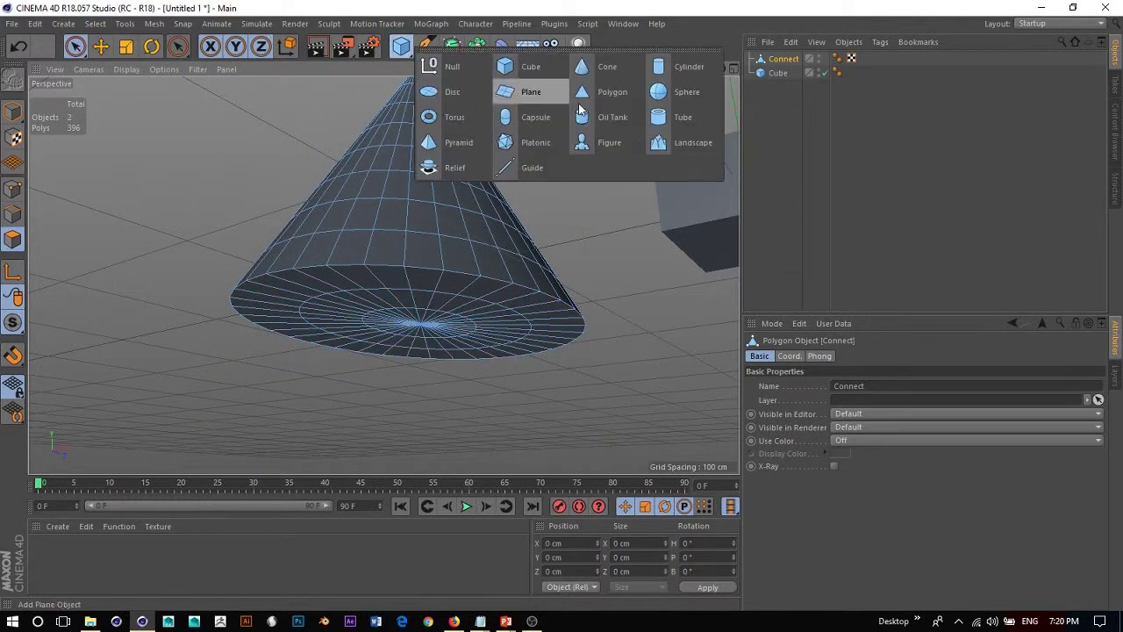
left_click(679, 68)
scroll(509, 230, "down", 5)
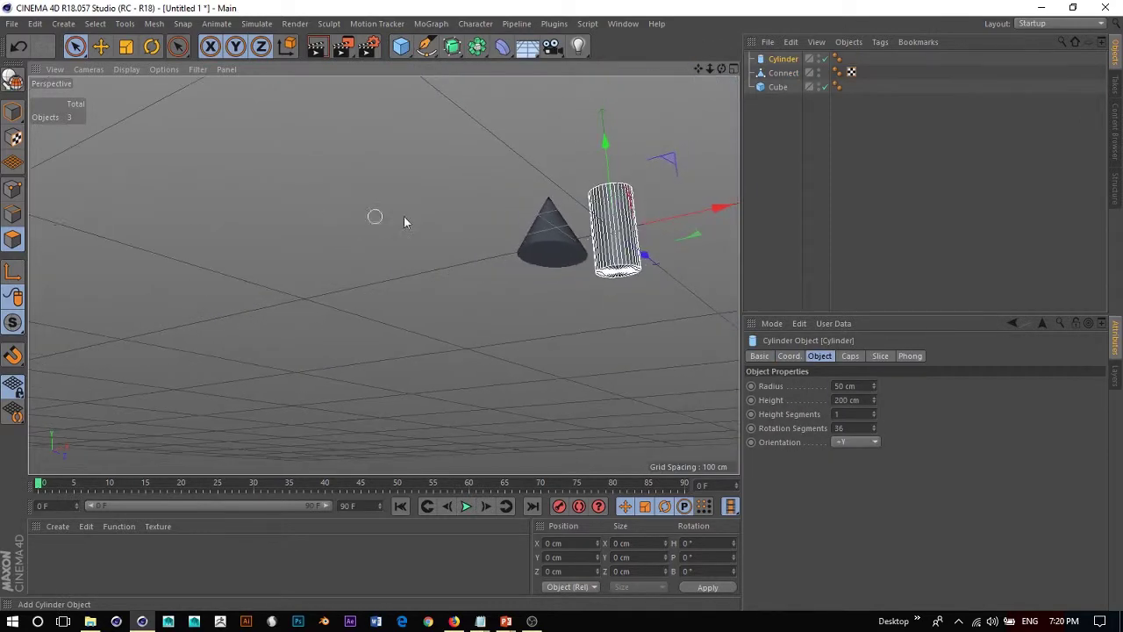
Step: Move the cylinder along the X axis to about -405.6 cm and make it editable
left_click_drag(403, 222, 574, 335, "alt")
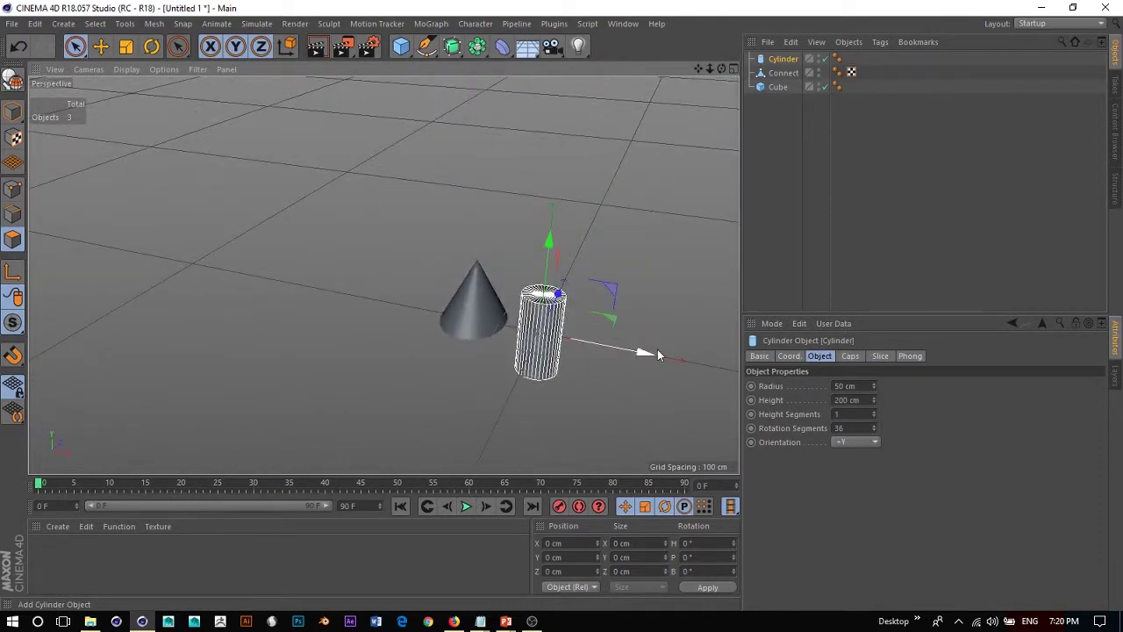
left_click_drag(657, 350, 451, 255, "alt")
scroll(427, 303, "up", 6)
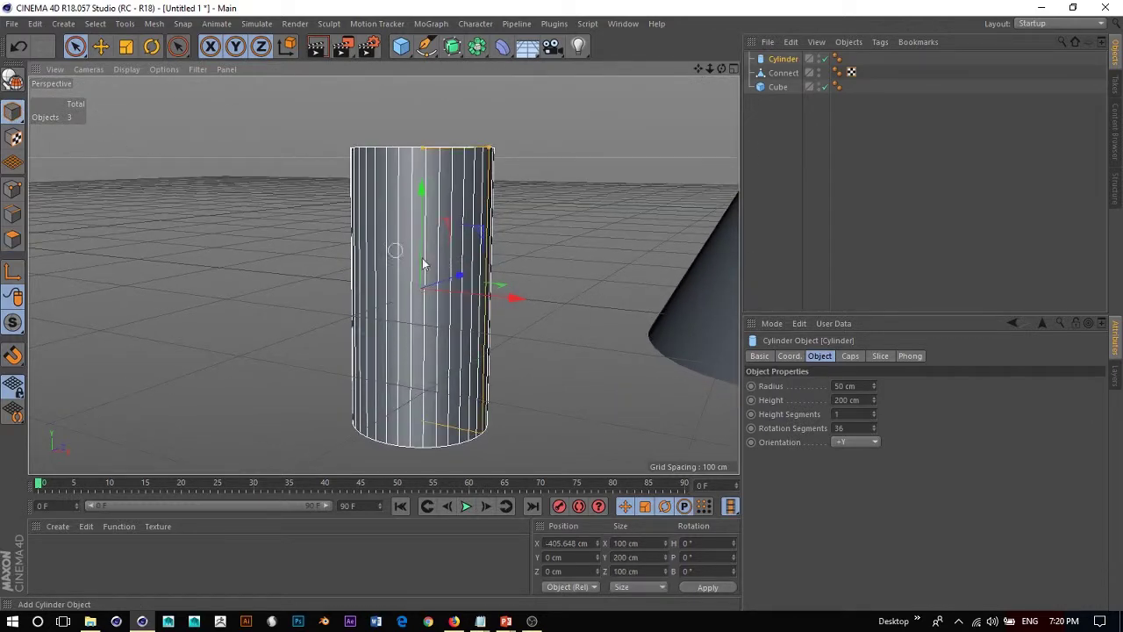
left_click(12, 79)
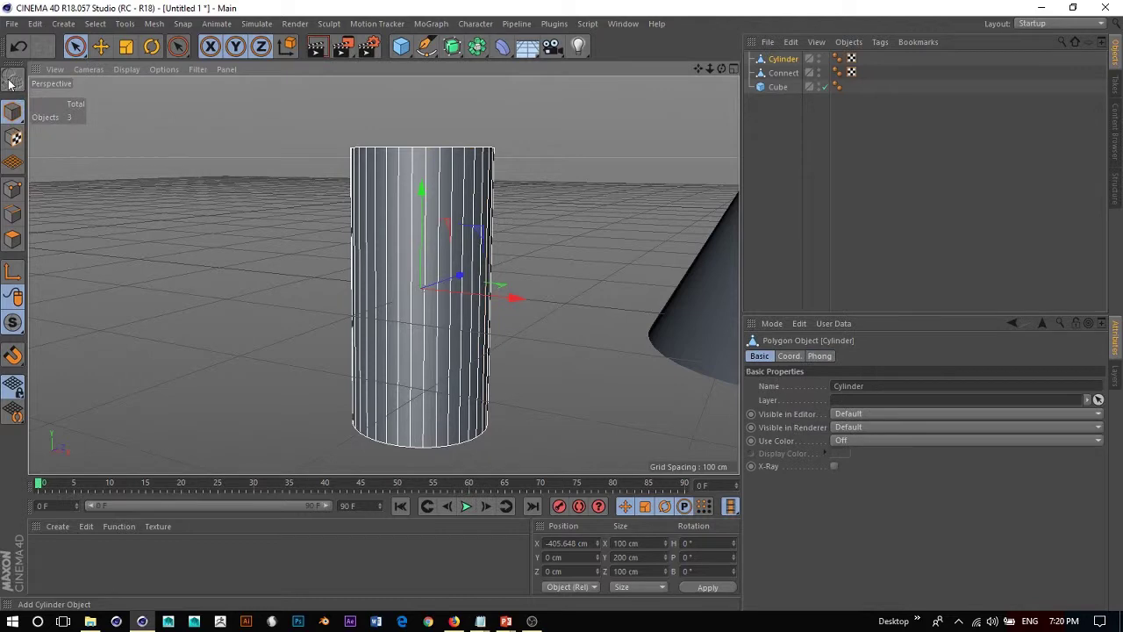
Step: Try moving the cylinder's bottom cap polygons down about 52 cm in polygon mode and undo the move
left_click(12, 239)
mouse_move(436, 415)
left_mouse_down("alt")
mouse_move(476, 334)
mouse_move(376, 327)
mouse_move(471, 347)
mouse_move(347, 351)
mouse_move(403, 298)
mouse_move(473, 334)
mouse_move(408, 319)
left_mouse_up("alt")
left_click_drag(412, 263, 416, 328)
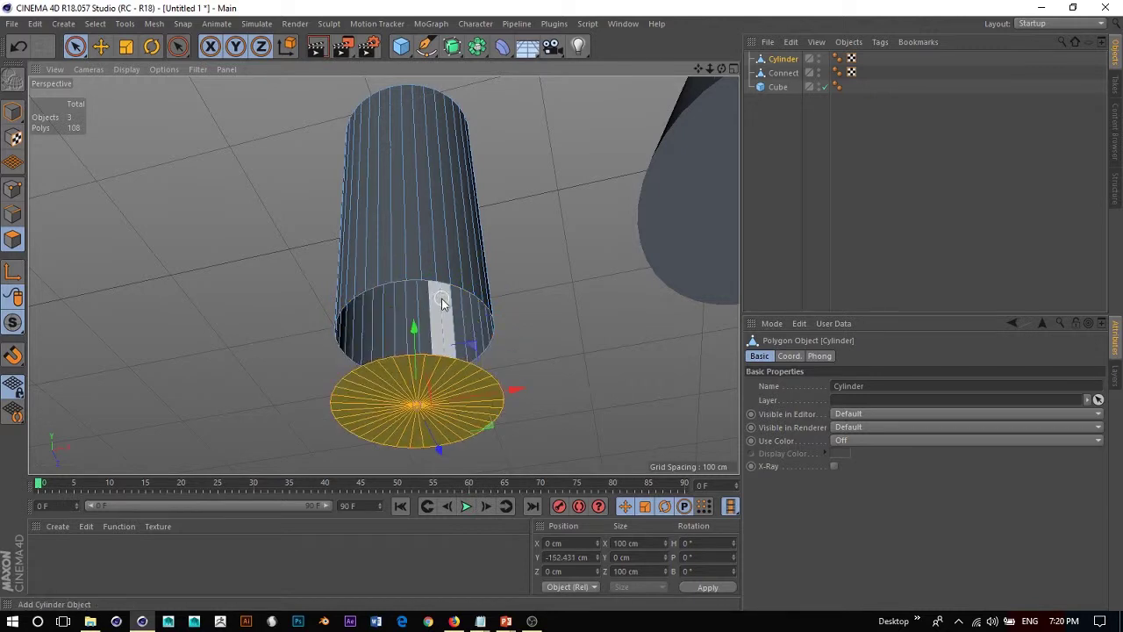
key("ctrl+z")
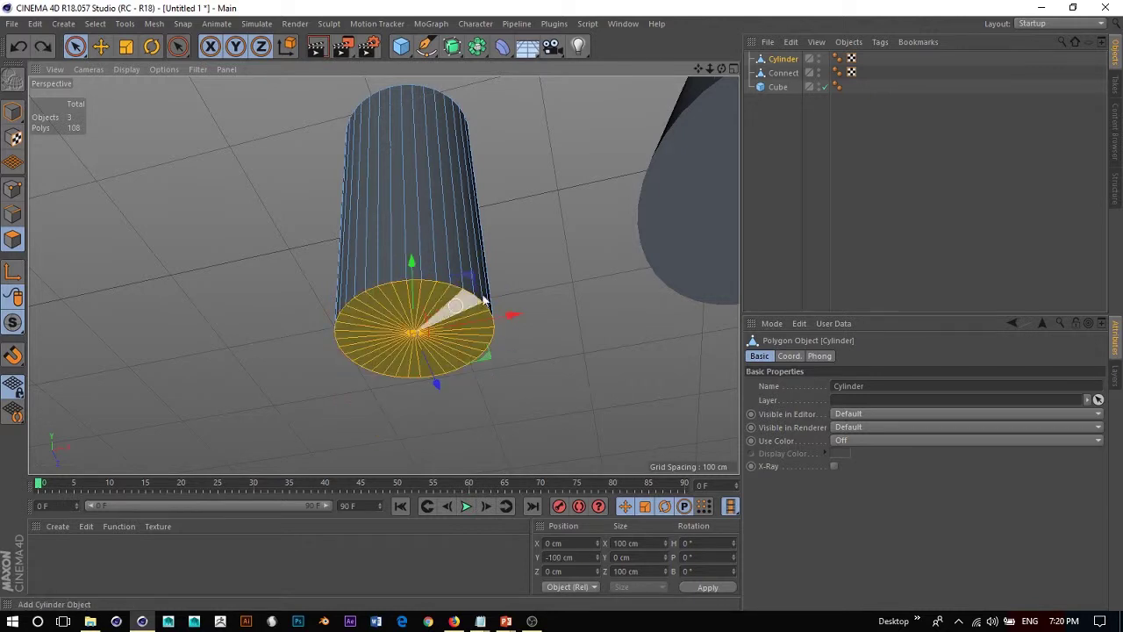
Step: Put the cylinder in a Connect object with Phong Mode set to Average and make that object editable
left_click(780, 61)
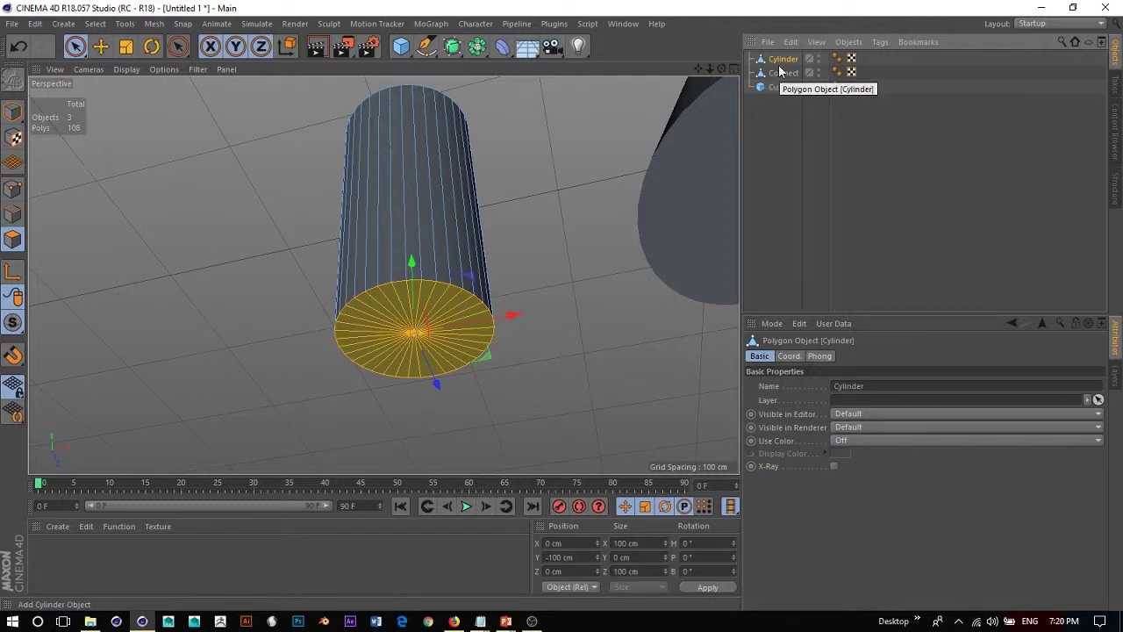
left_click(476, 47)
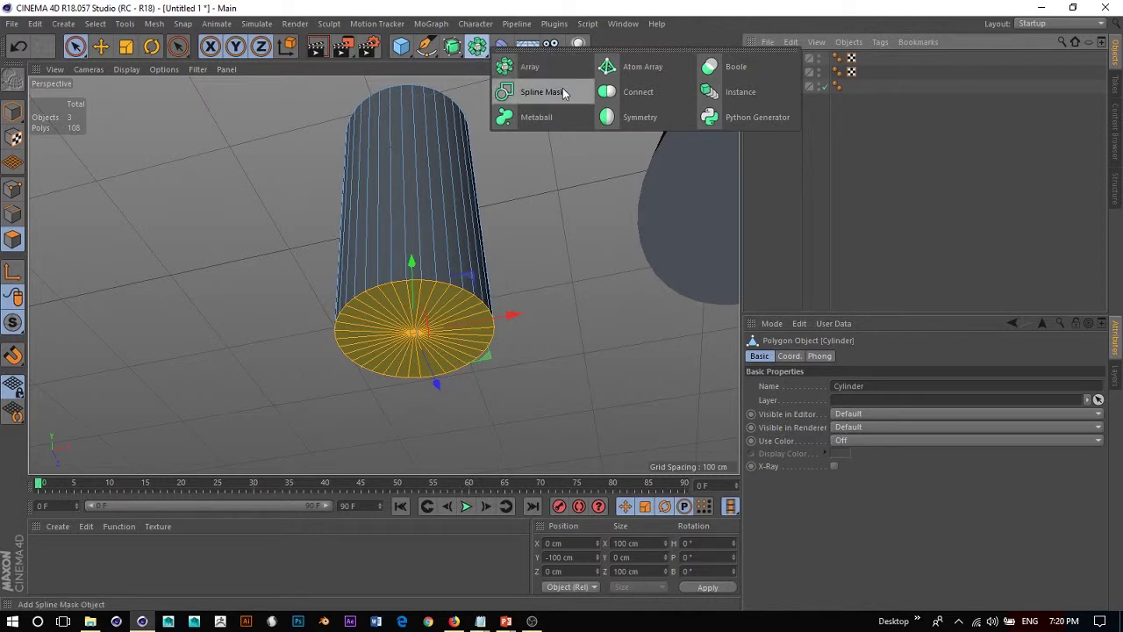
left_click(638, 92)
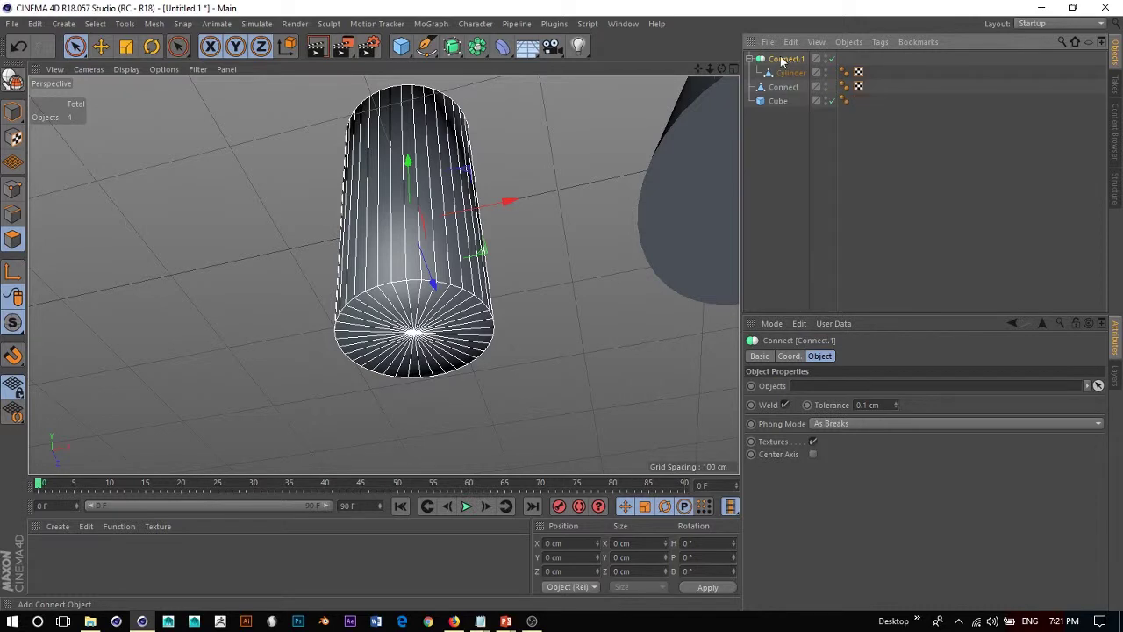
left_click(860, 423)
left_click(858, 451)
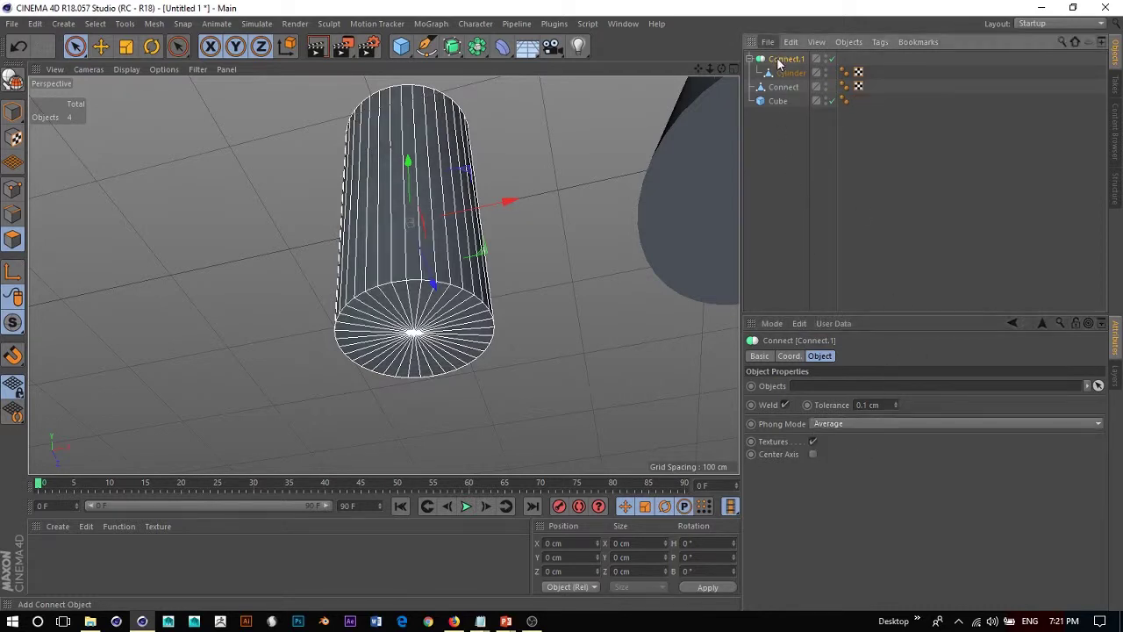
key("c")
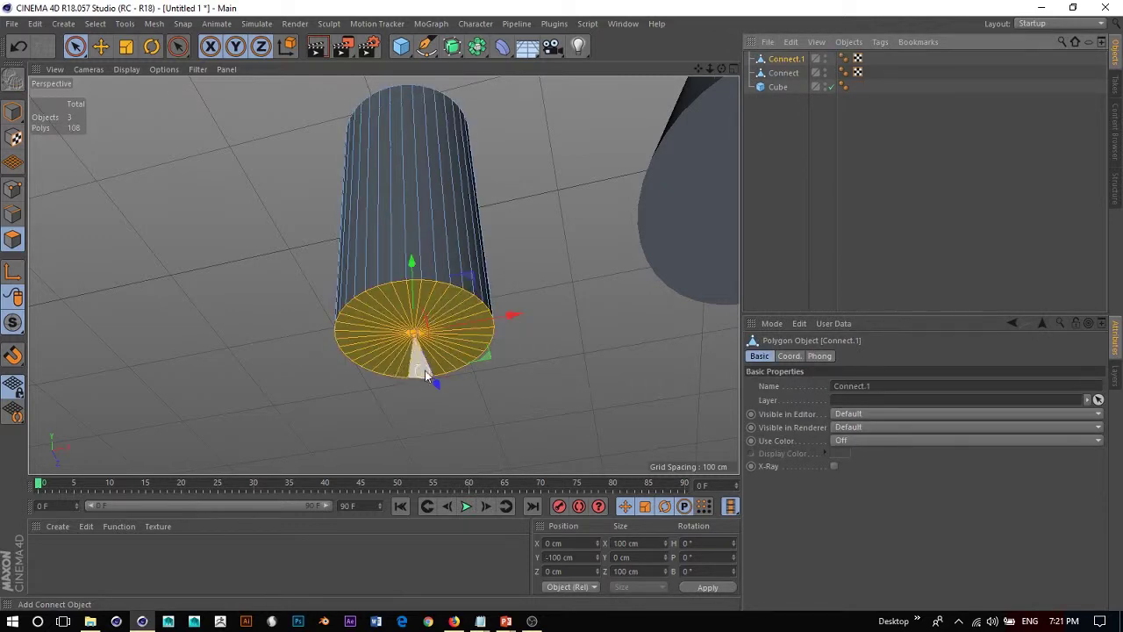
Step: Try moving the connected cylinder's base polygons vertically and deselect them
left_click_drag(410, 260, 541, 218)
left_click(542, 234)
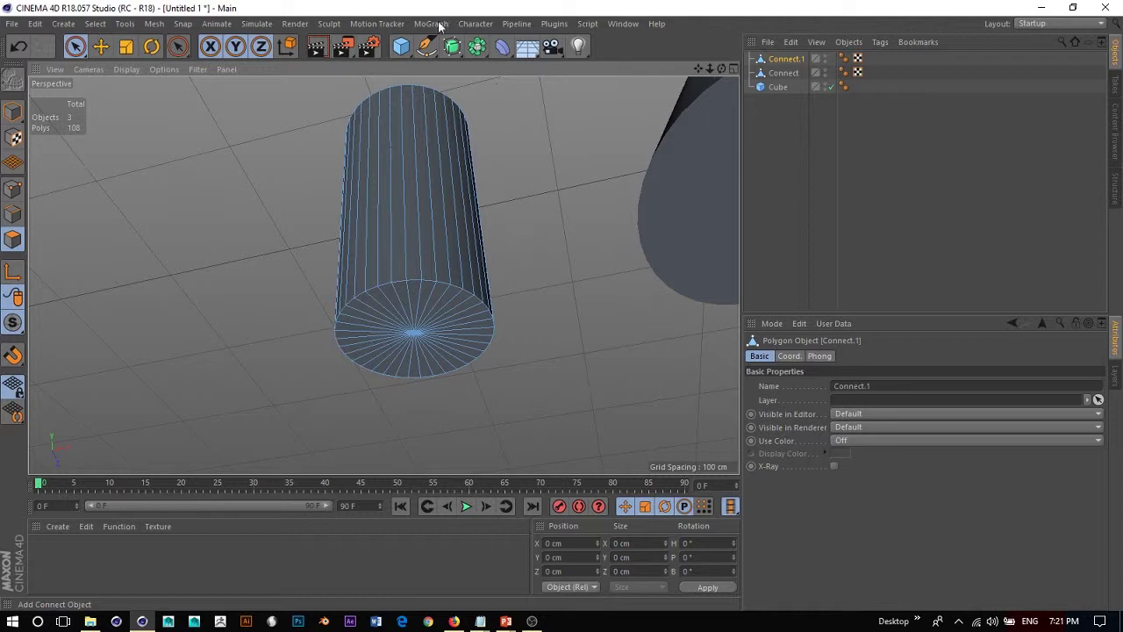
left_click(401, 49)
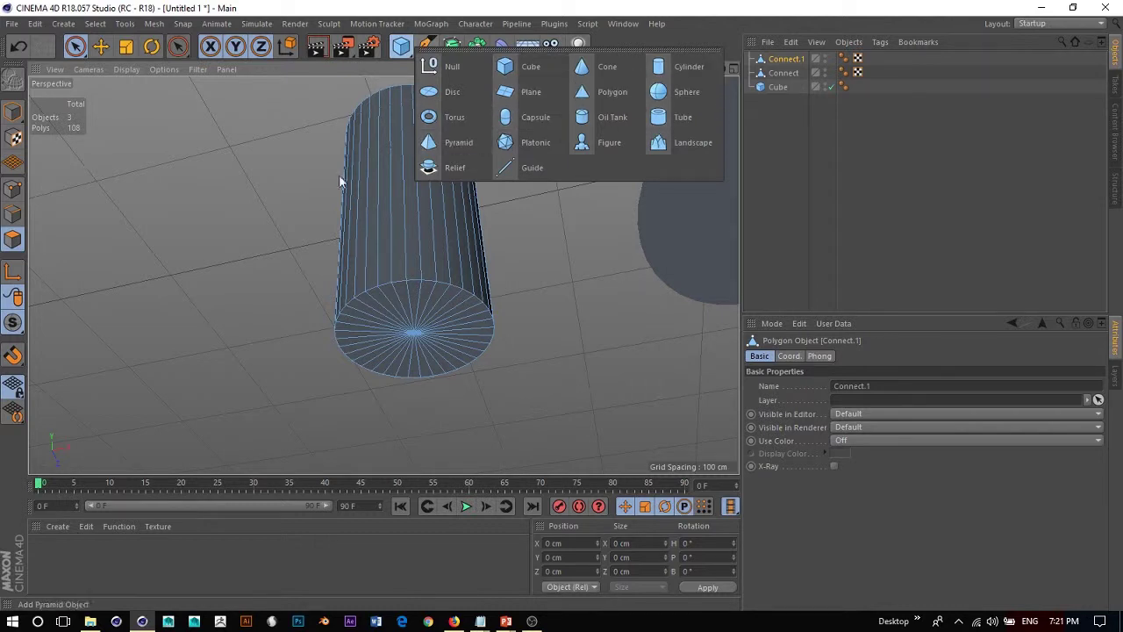
left_click(269, 206)
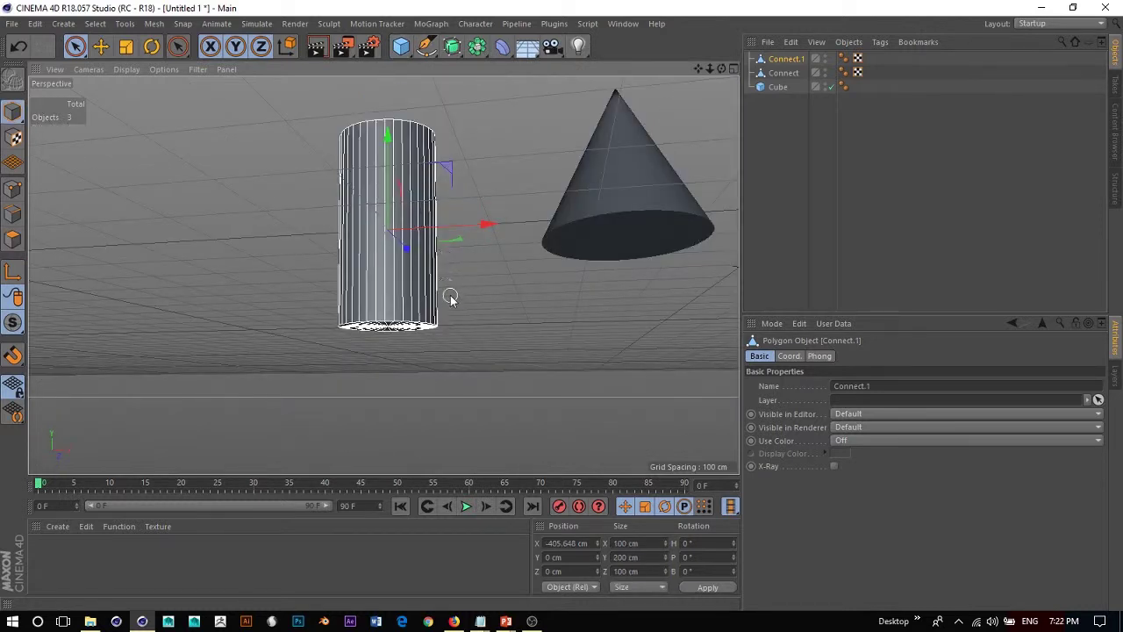
Step: Select the cylinder, cone and cube together with a rectangle selection and delete them
scroll(450, 299, "down", 5)
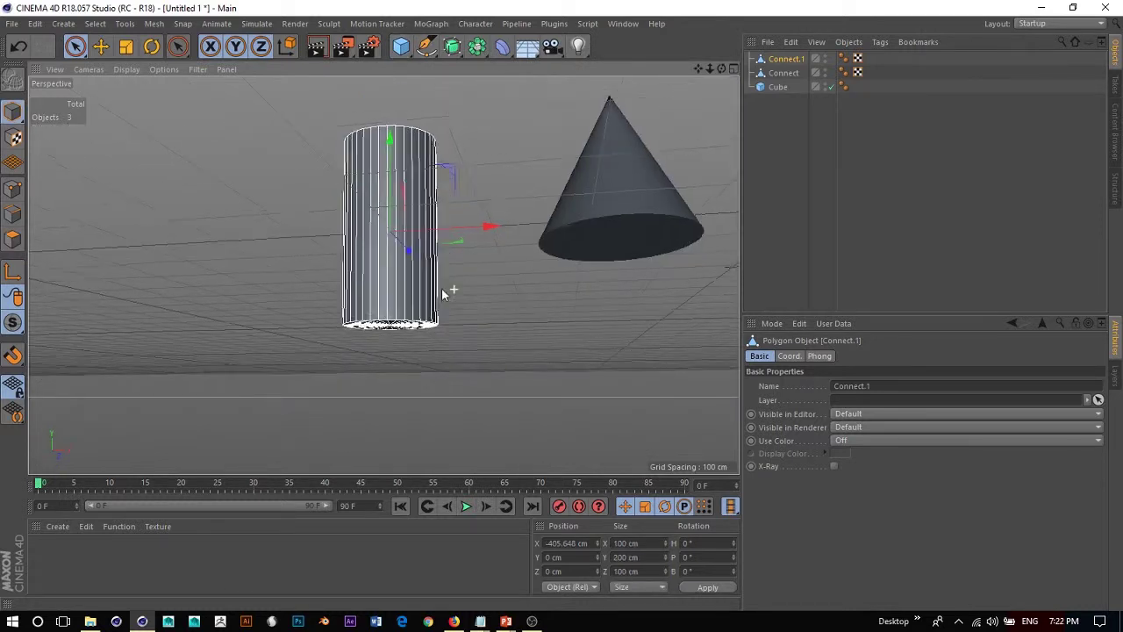
left_click_drag(446, 293, 244, 294, "alt")
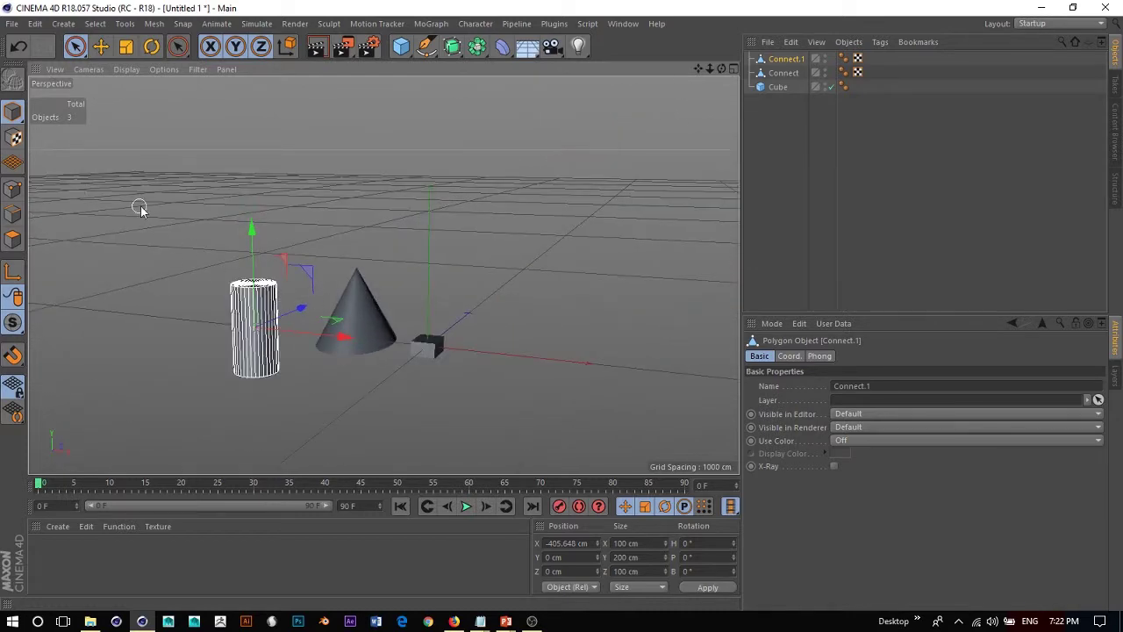
key("0")
left_click_drag(171, 156, 544, 392)
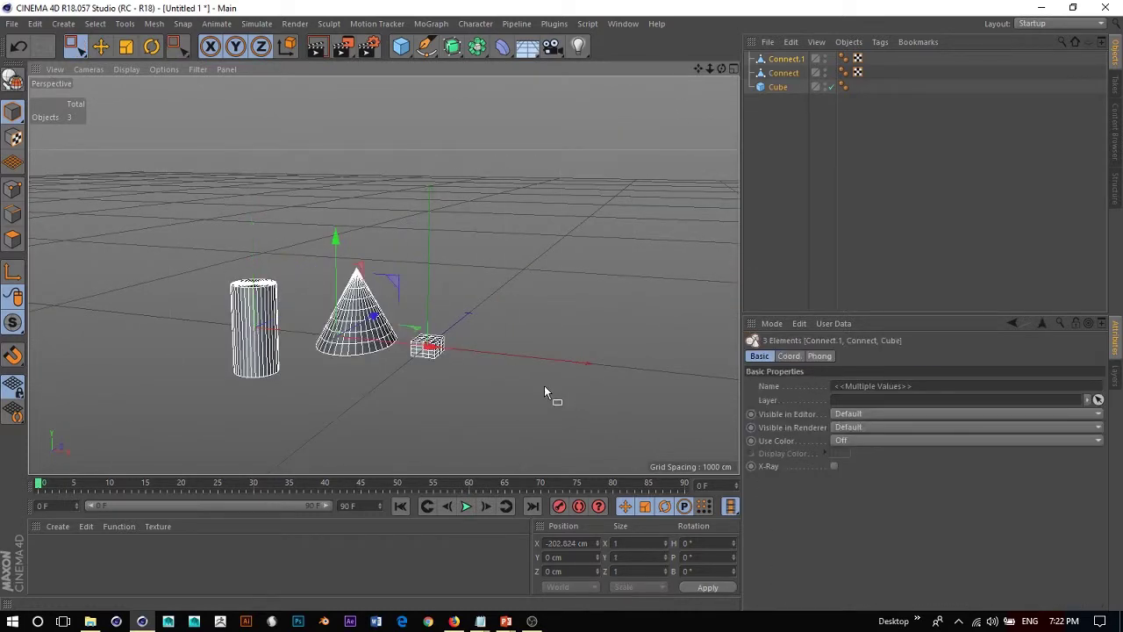
key("Delete")
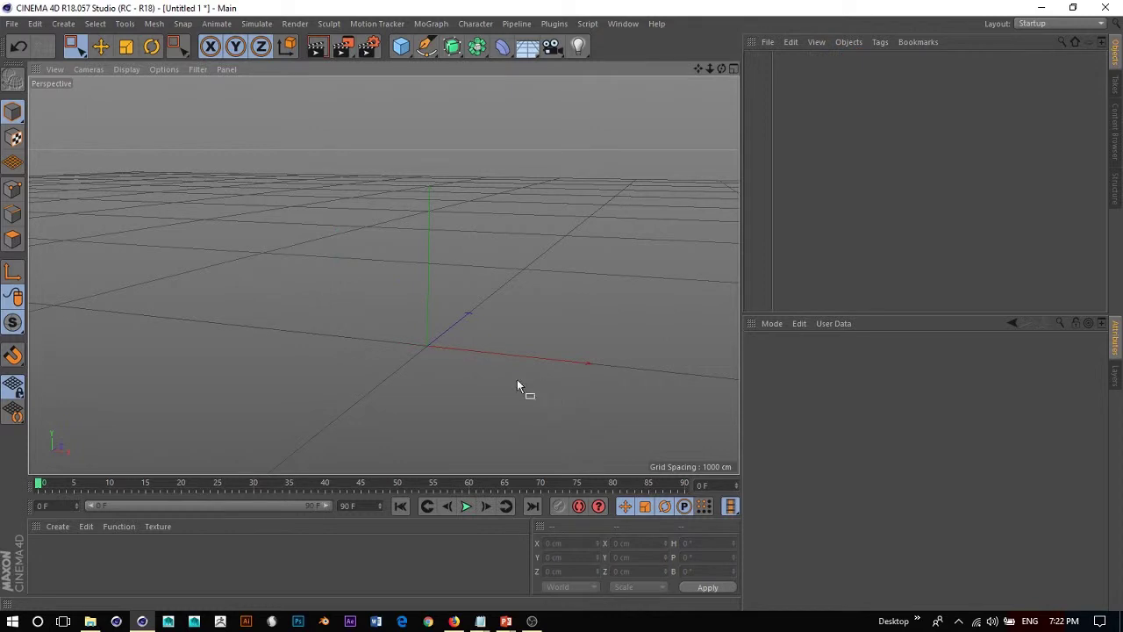
Step: Add a Cube primitive at the world origin and frame it in the perspective view
left_click(400, 47)
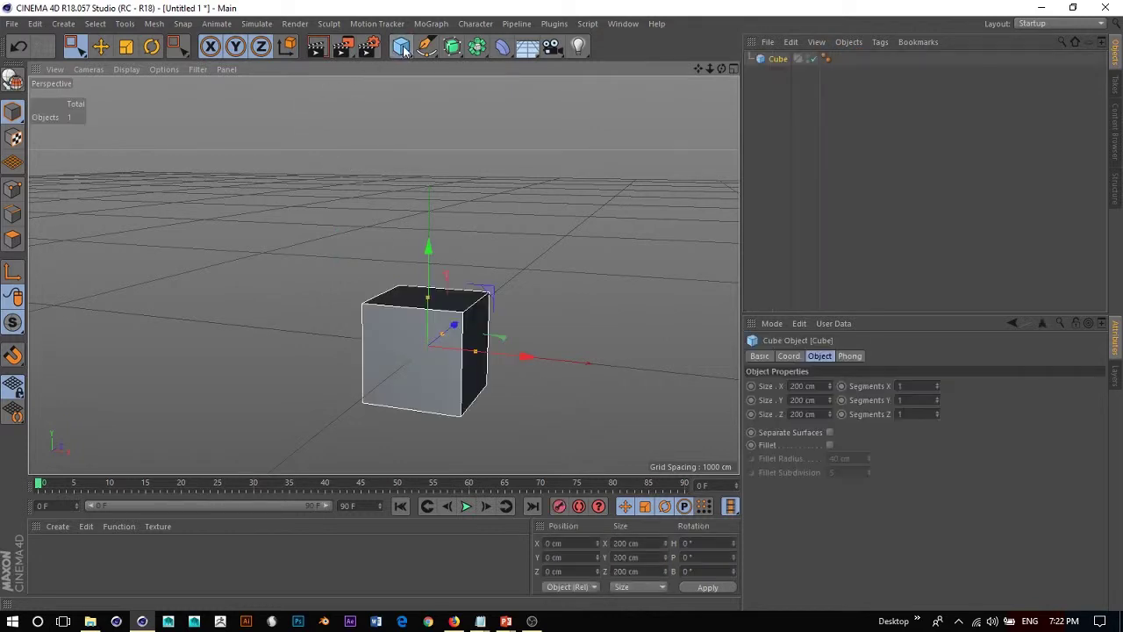
scroll(458, 345, "up", 5)
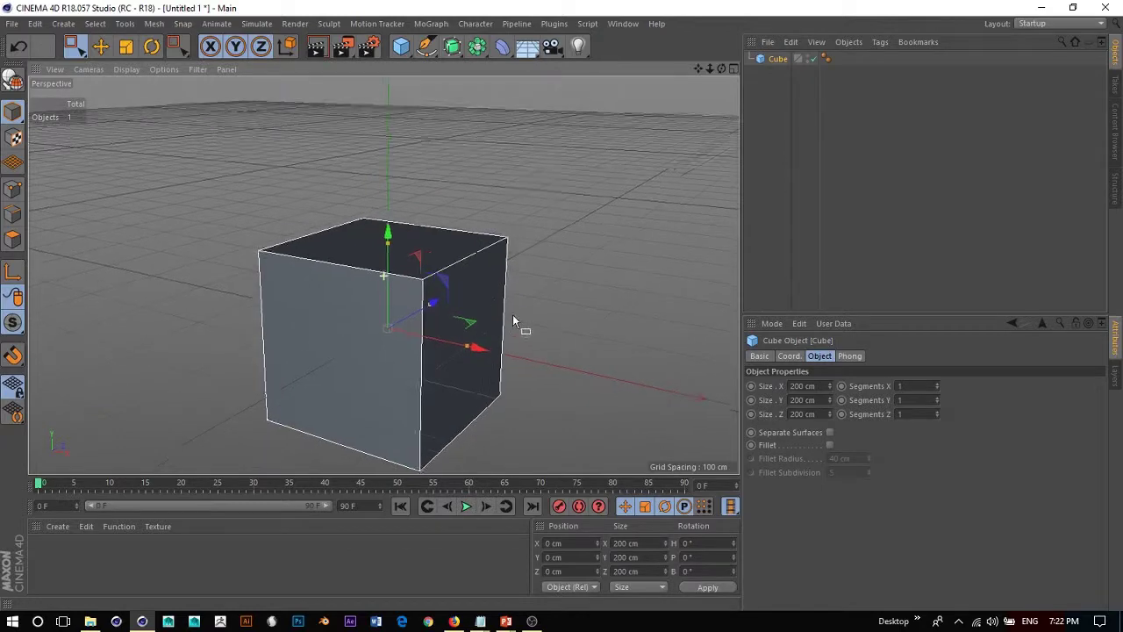
middle_click_drag(513, 315, 503, 249, "alt")
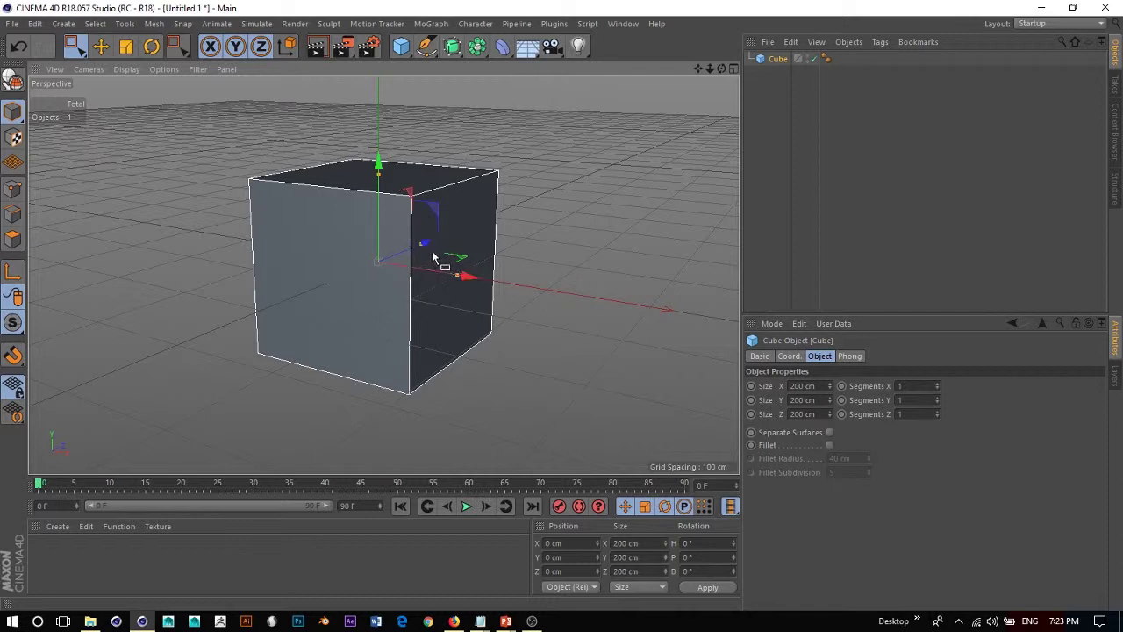
Step: Try flattening the cube to 0 cm along Z and moving it to about -340 cm in Z, undoing each change
left_click_drag(426, 243, 281, 310)
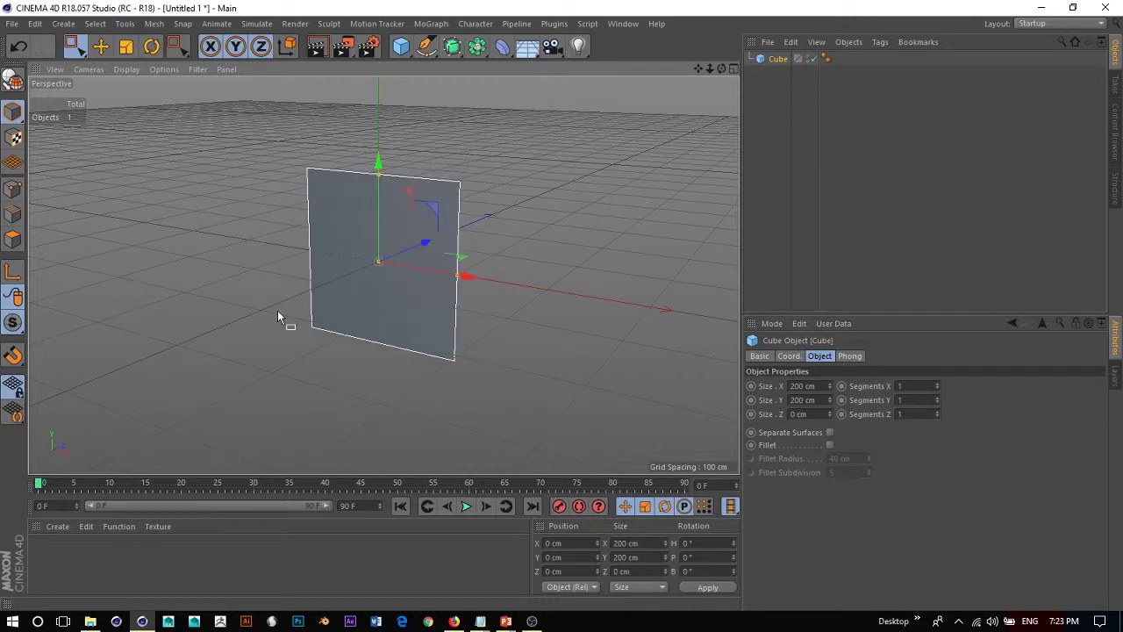
key("ctrl+z")
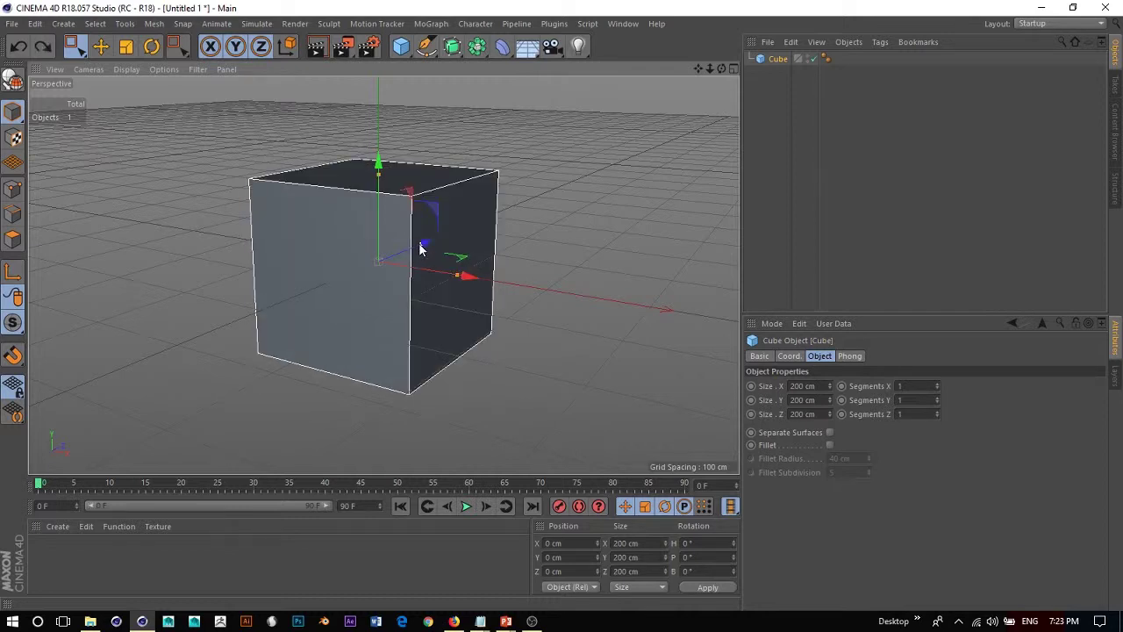
mouse_move(425, 245)
left_mouse_down()
mouse_move(213, 342)
mouse_move(426, 271)
mouse_move(416, 231)
left_mouse_up()
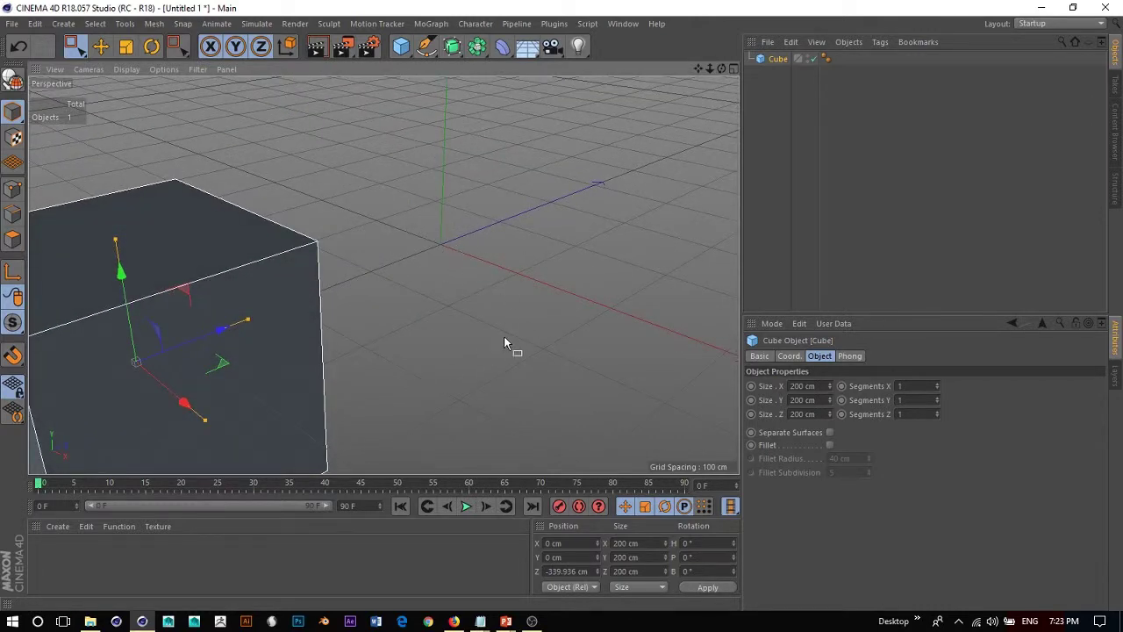
key("ctrl+z")
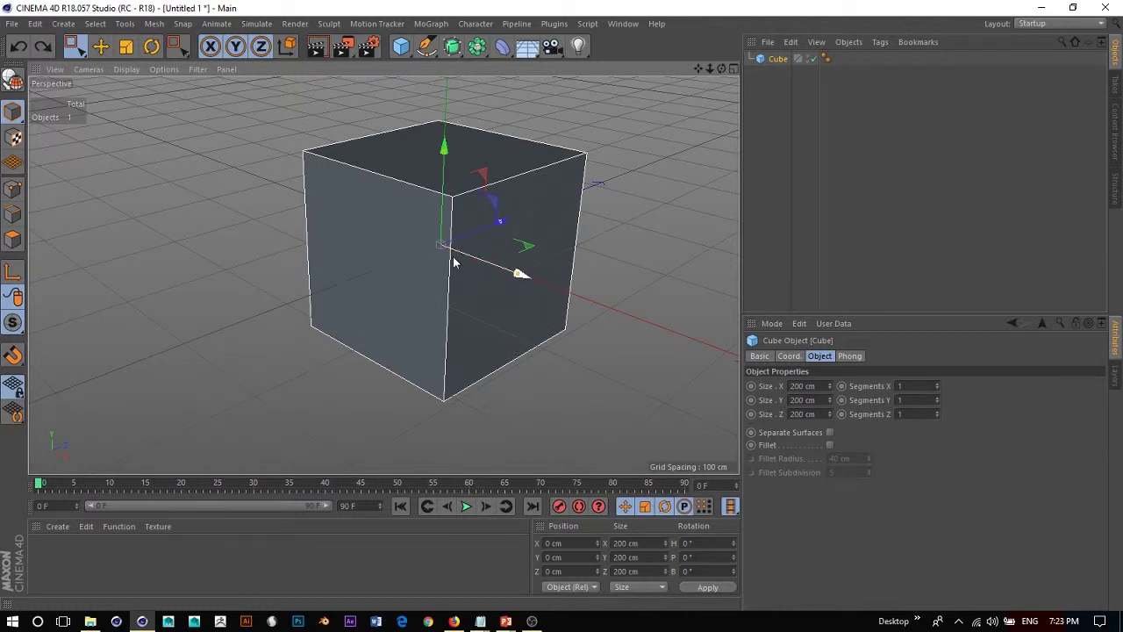
Step: Rotate the cube's heading to about -42.4° around its vertical axis
key("r")
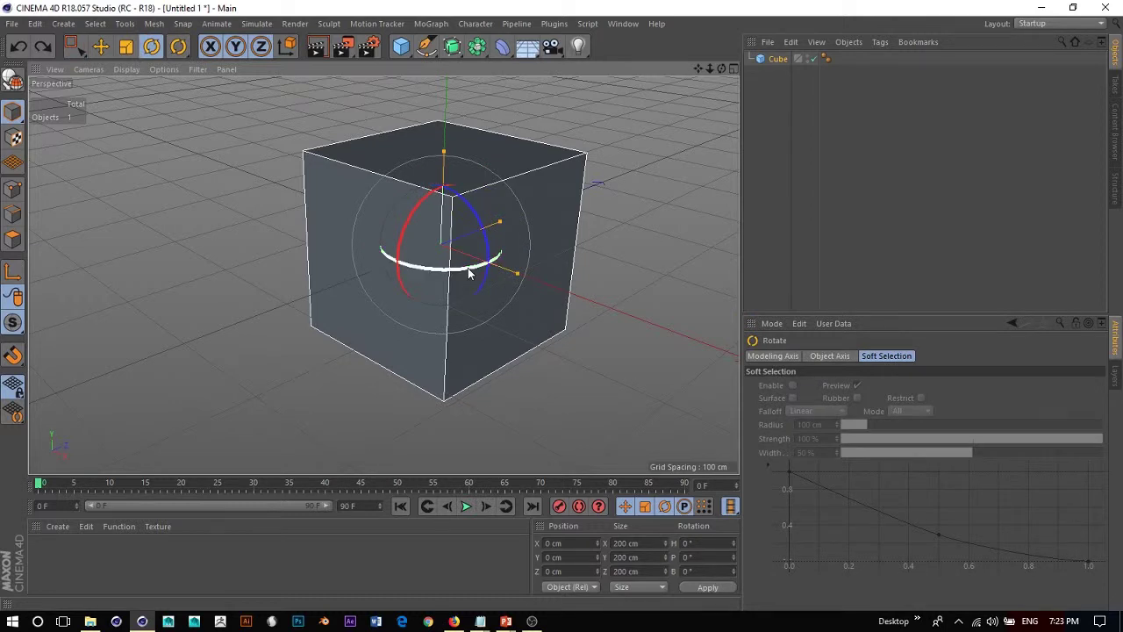
left_click_drag(468, 271, 409, 280)
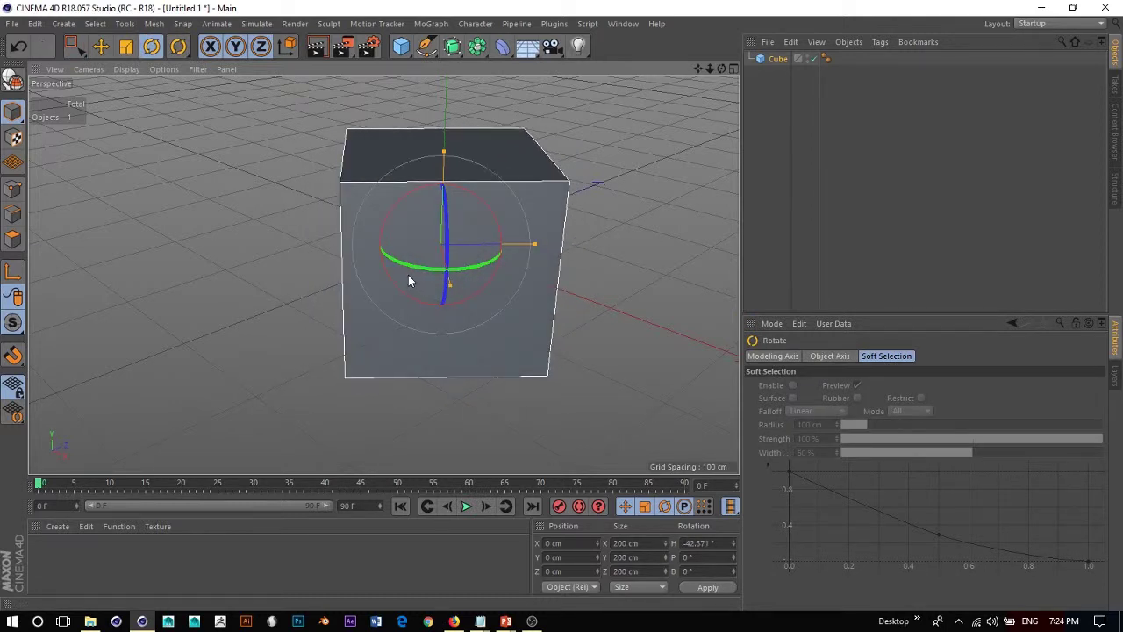
middle_click_drag(633, 290, 418, 305, "alt")
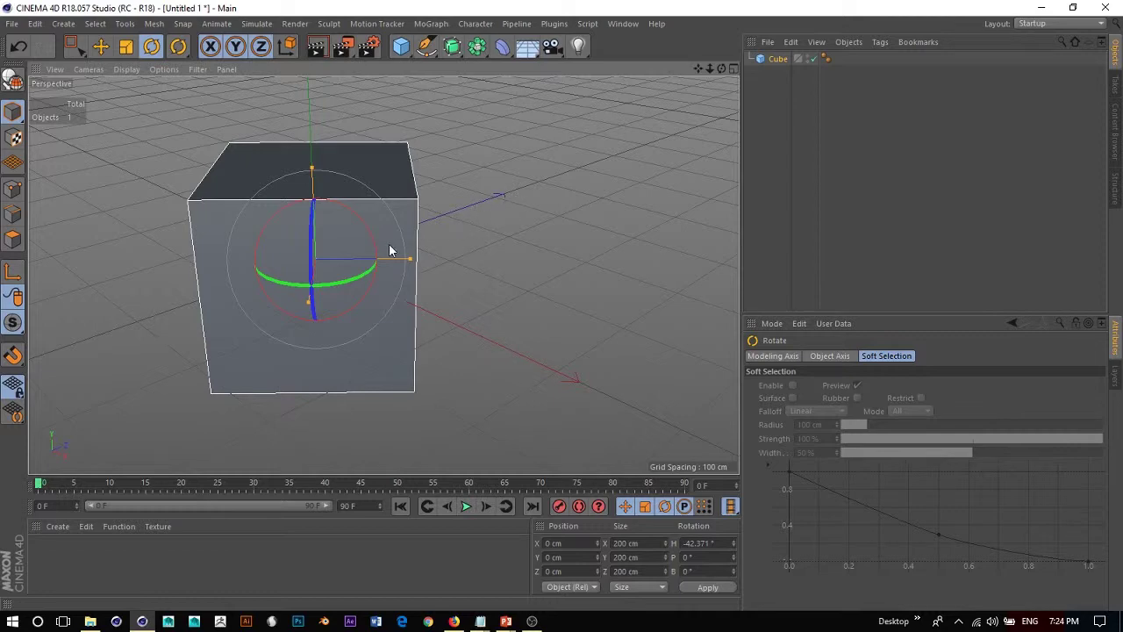
left_click_drag(392, 248, 273, 156, "alt")
left_click_drag(310, 245, 288, 376, "alt")
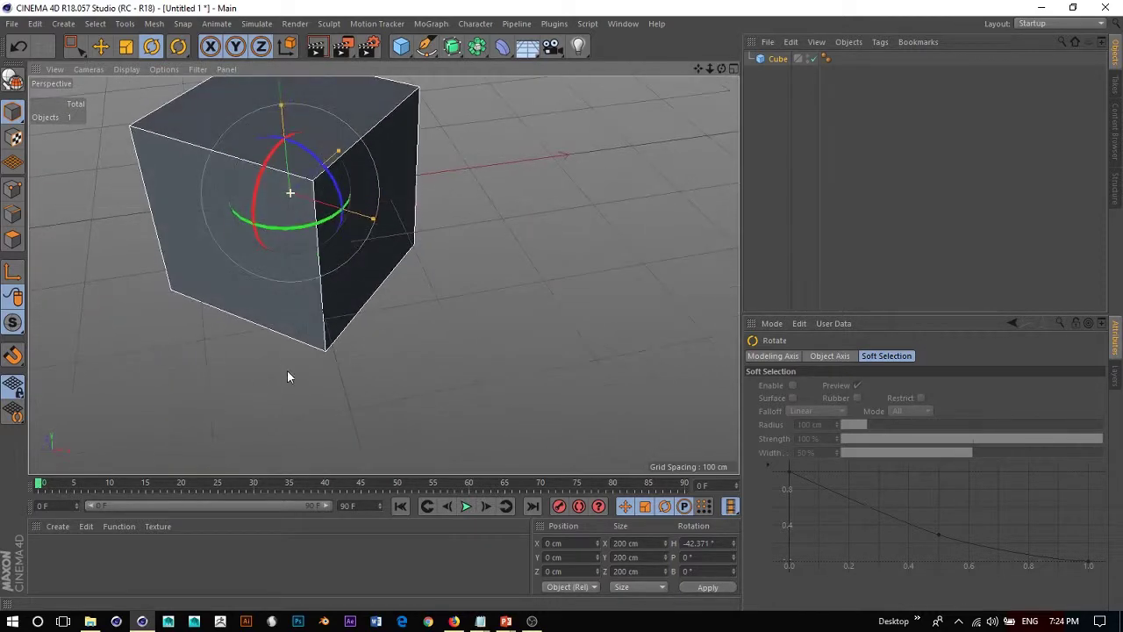
Step: Try shrinking the cube's Y size to about 157.5 cm while the Move tool is active and undo the change
key("e")
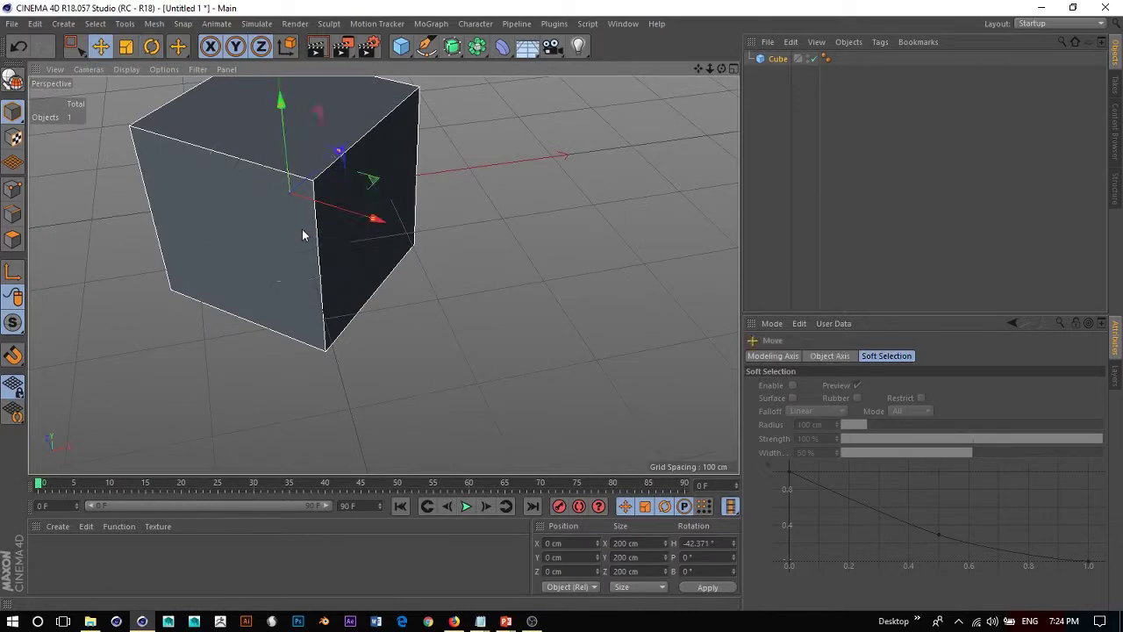
left_click_drag(304, 231, 284, 278, "alt")
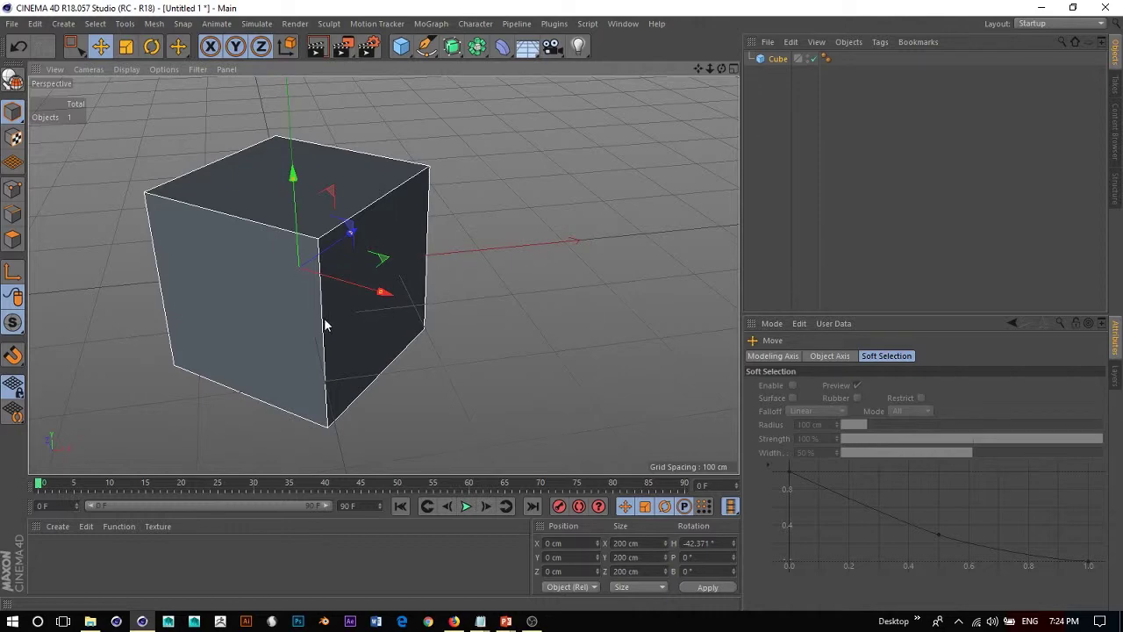
left_click_drag(325, 321, 293, 291, "alt")
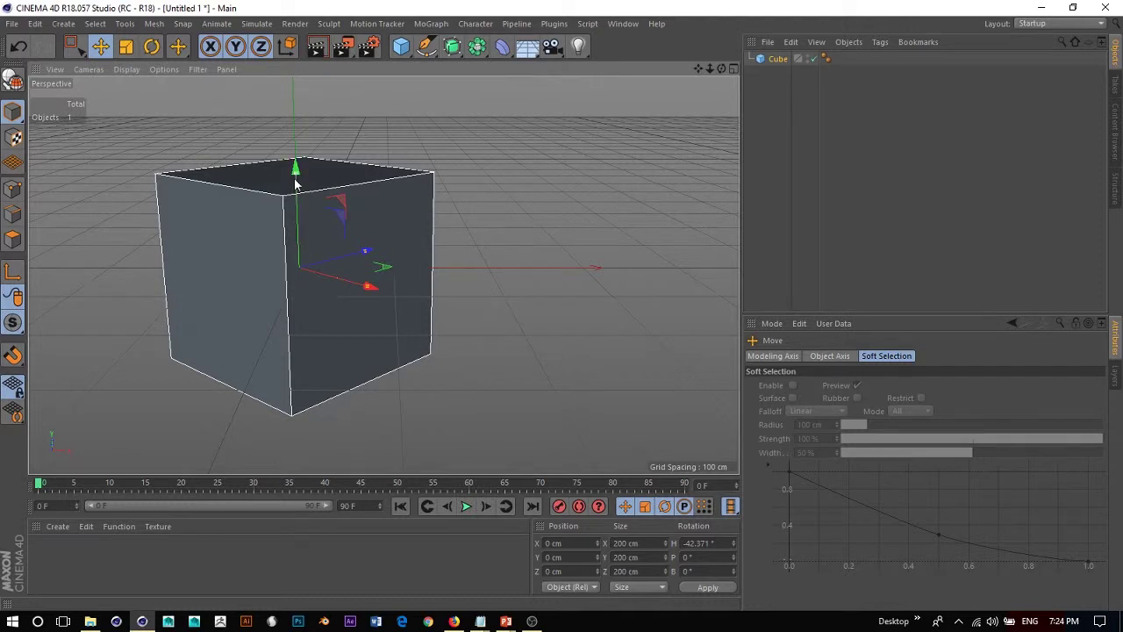
left_click_drag(296, 176, 311, 225)
key("ctrl+z")
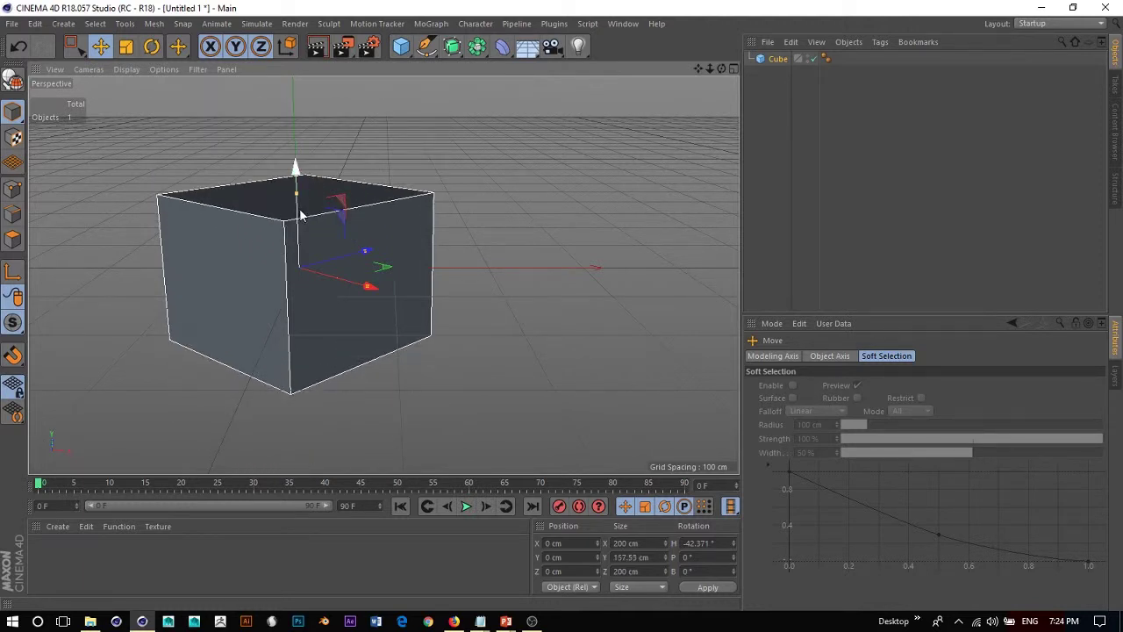
key("ctrl+z")
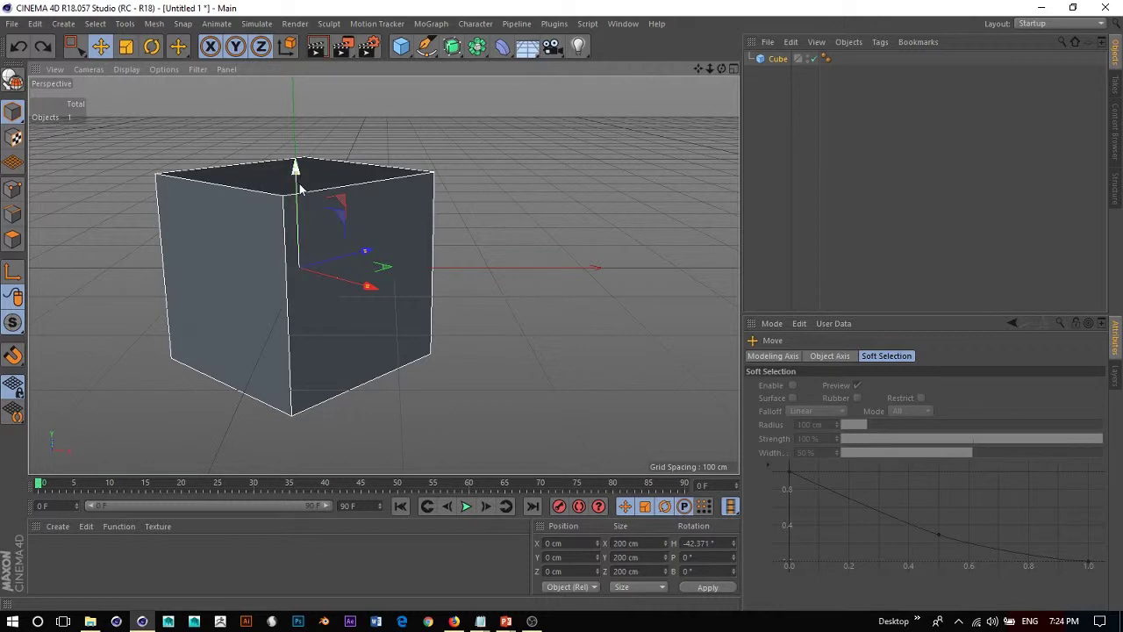
Step: Move the cube down to about -17.9 cm in Y, try moving it further and undo those extra moves
left_click_drag(296, 180, 318, 208)
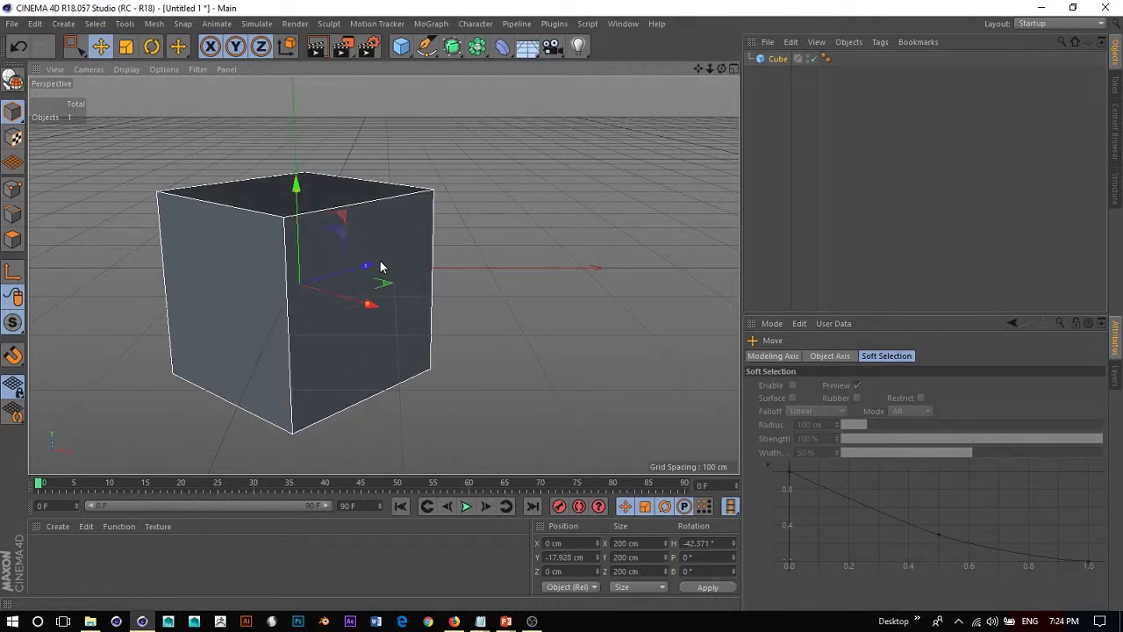
left_click_drag(391, 269, 430, 253)
key("ctrl+z")
left_click_drag(369, 272, 464, 196, "alt")
key("ctrl+z")
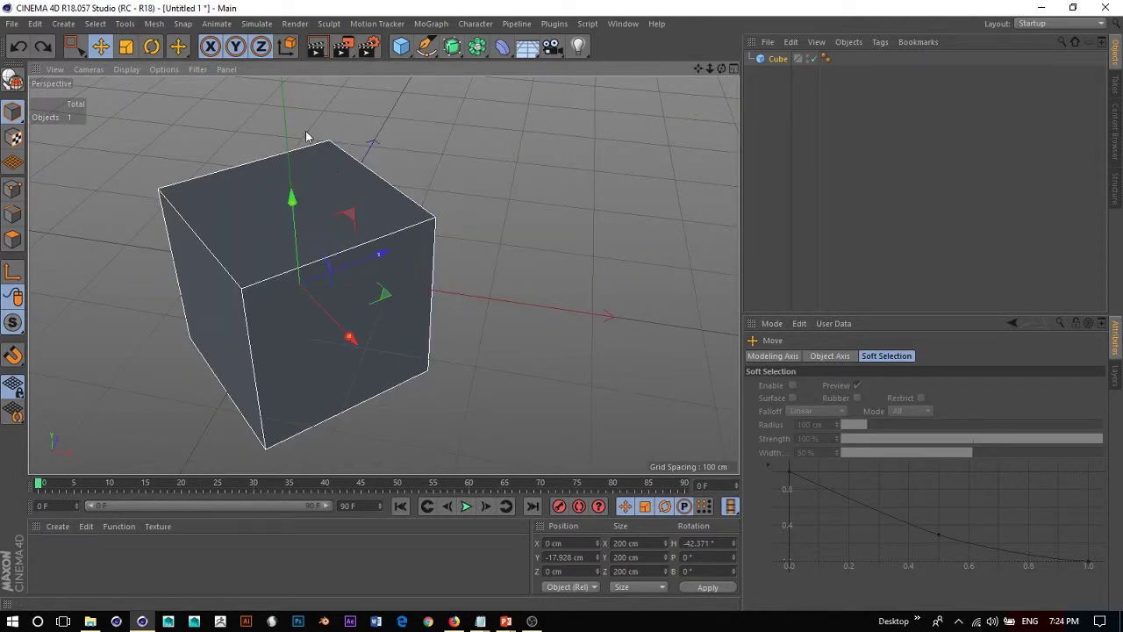
Step: Switch to the world coordinate system and move the cube to about X 142.2, Y 14.7 and Z 120.3 cm
key("w")
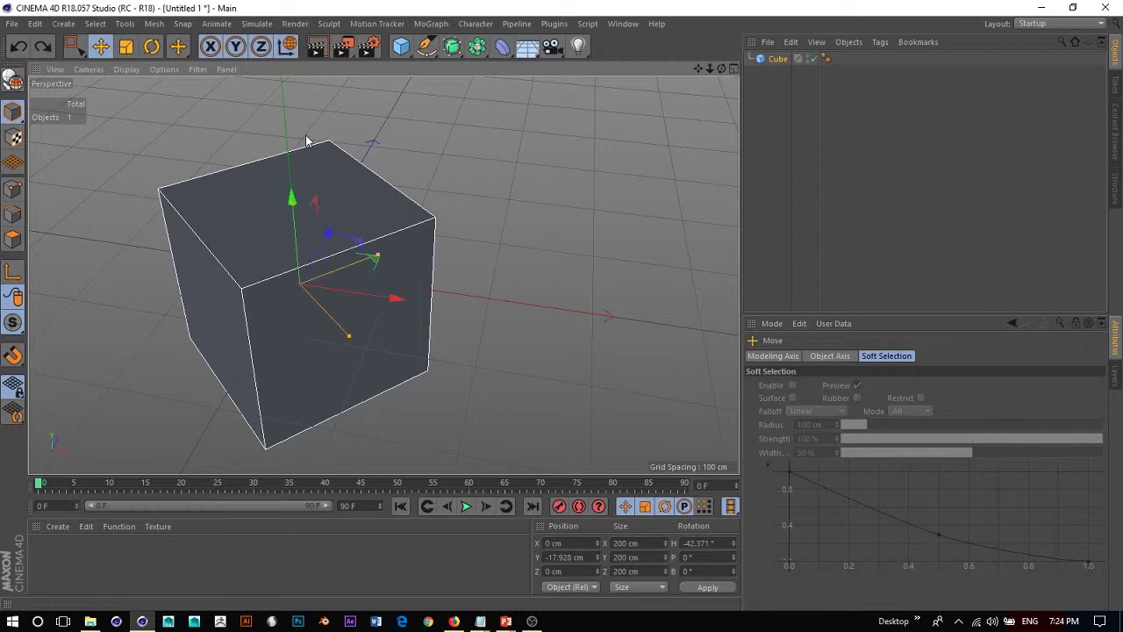
left_click(284, 51)
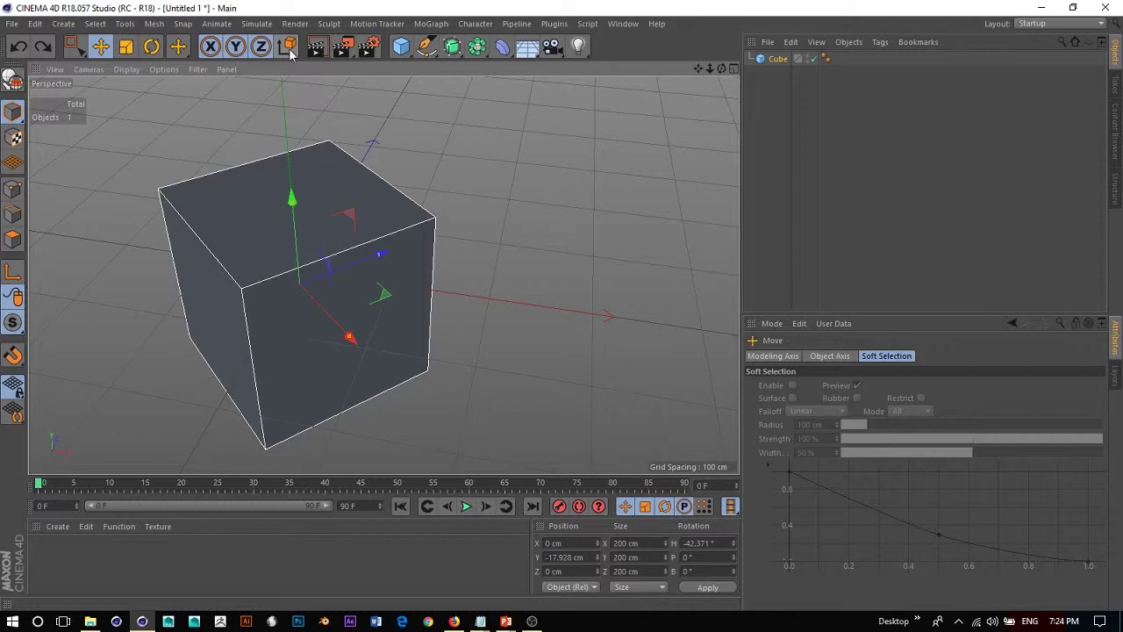
left_click(299, 50)
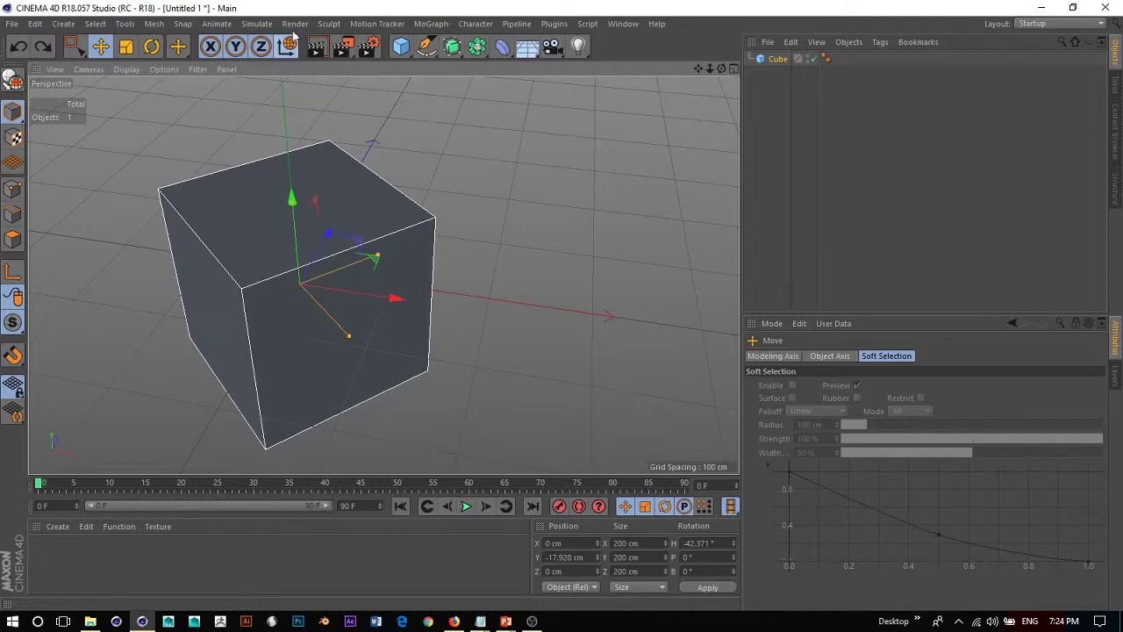
left_click_drag(304, 374, 271, 326, "alt")
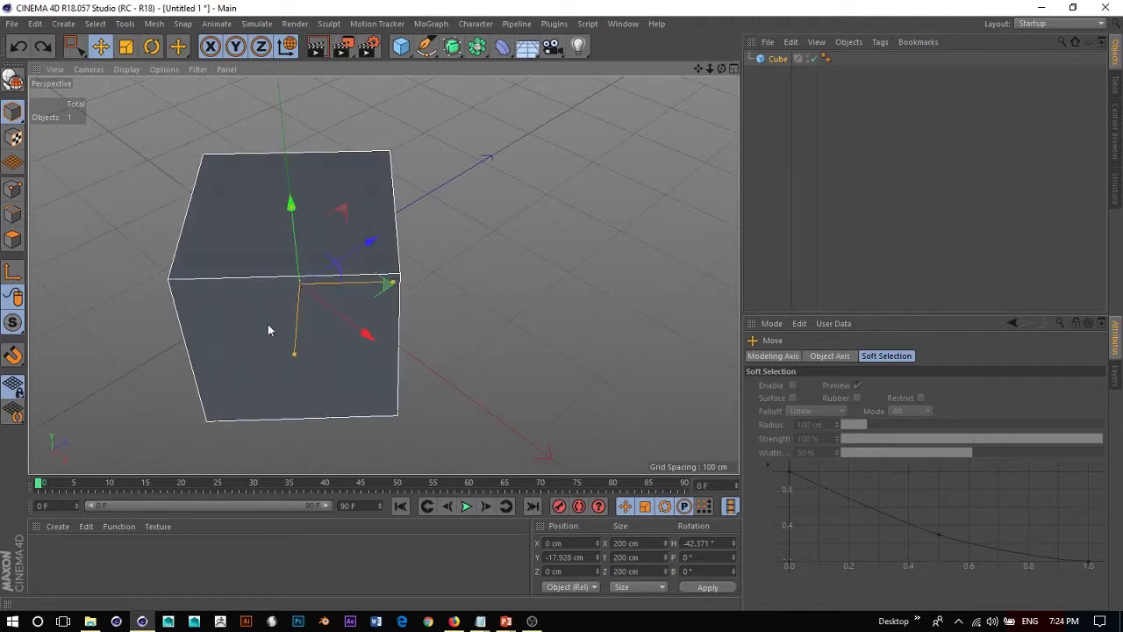
left_click_drag(367, 248, 451, 218)
left_click_drag(512, 285, 571, 282)
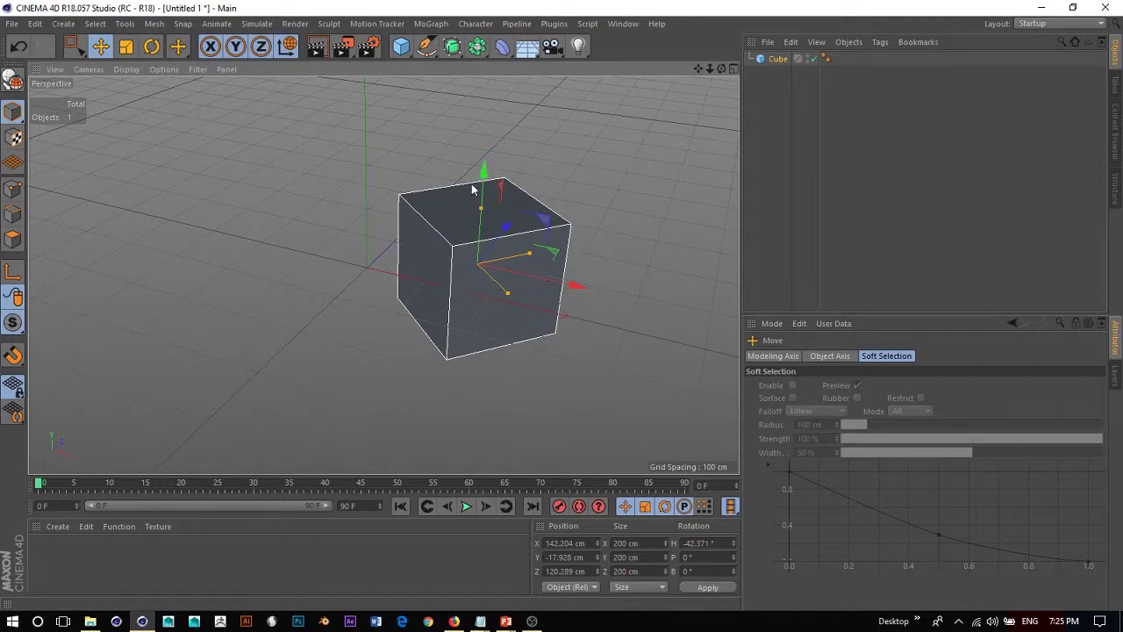
left_click_drag(483, 170, 483, 198)
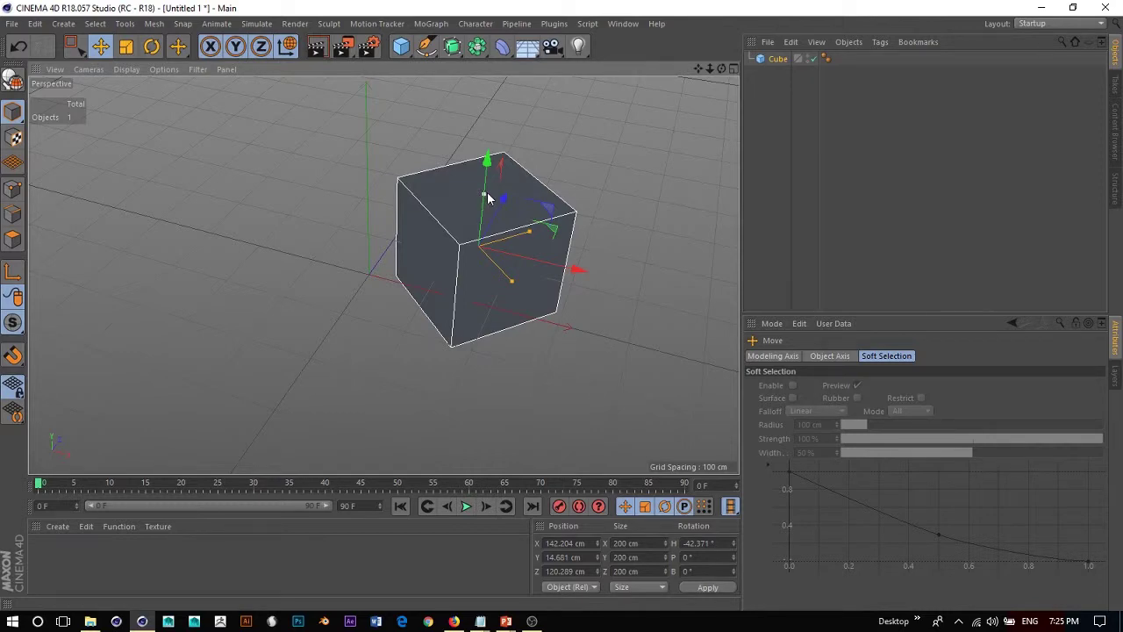
left_click_drag(488, 198, 454, 233, "alt")
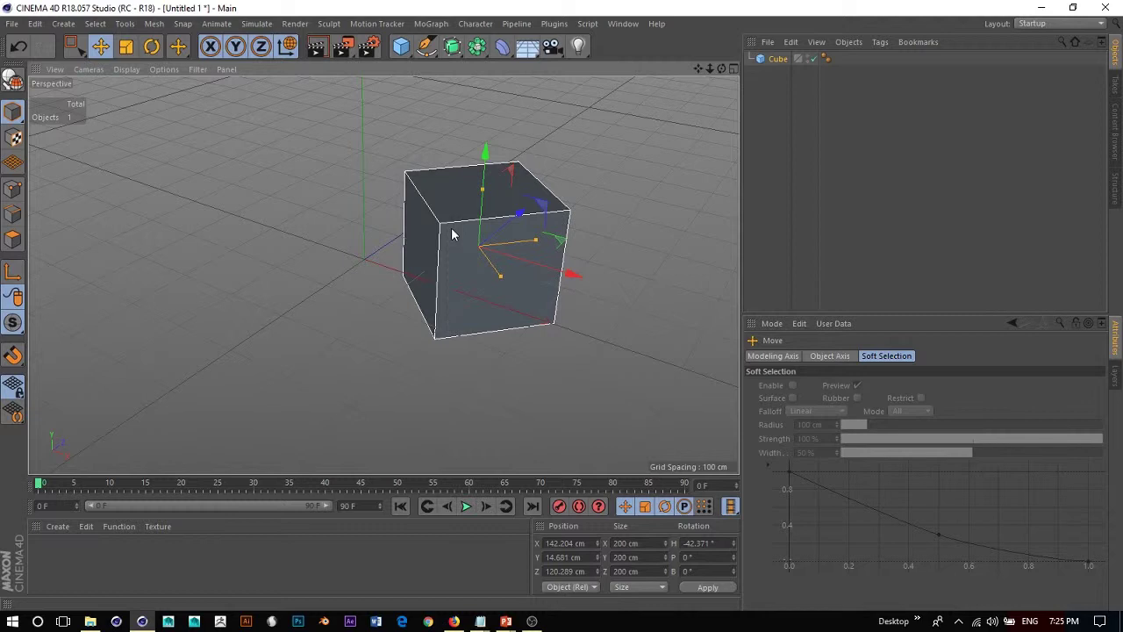
Step: Return to the object coordinate system and set the cube's X, Y and Z position to 0 cm
key("w")
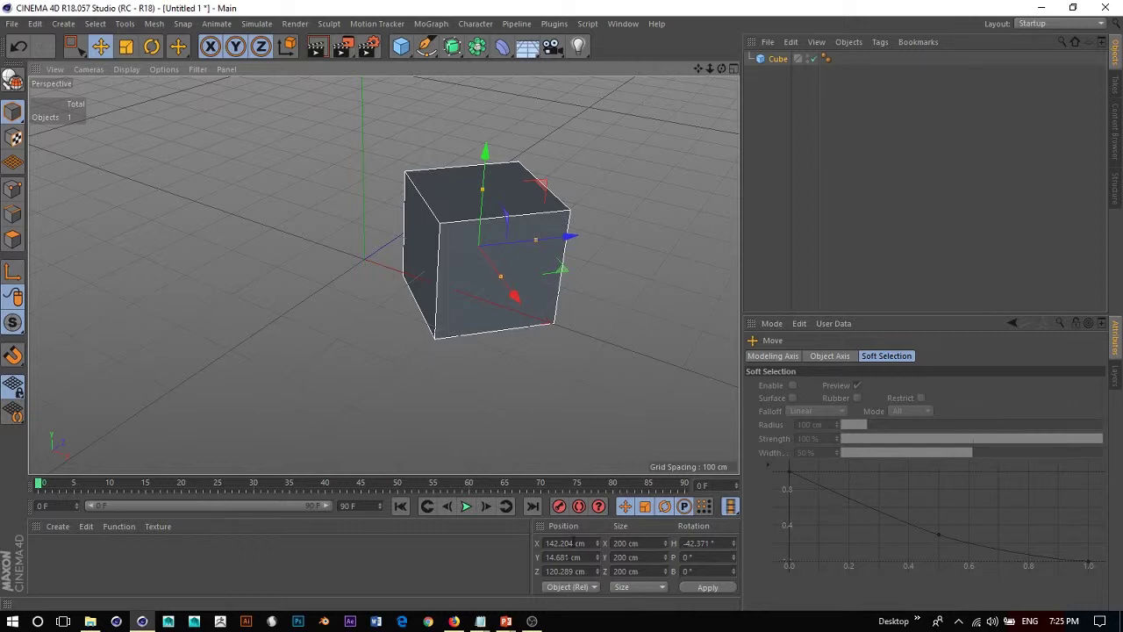
double_click(568, 543)
type("0")
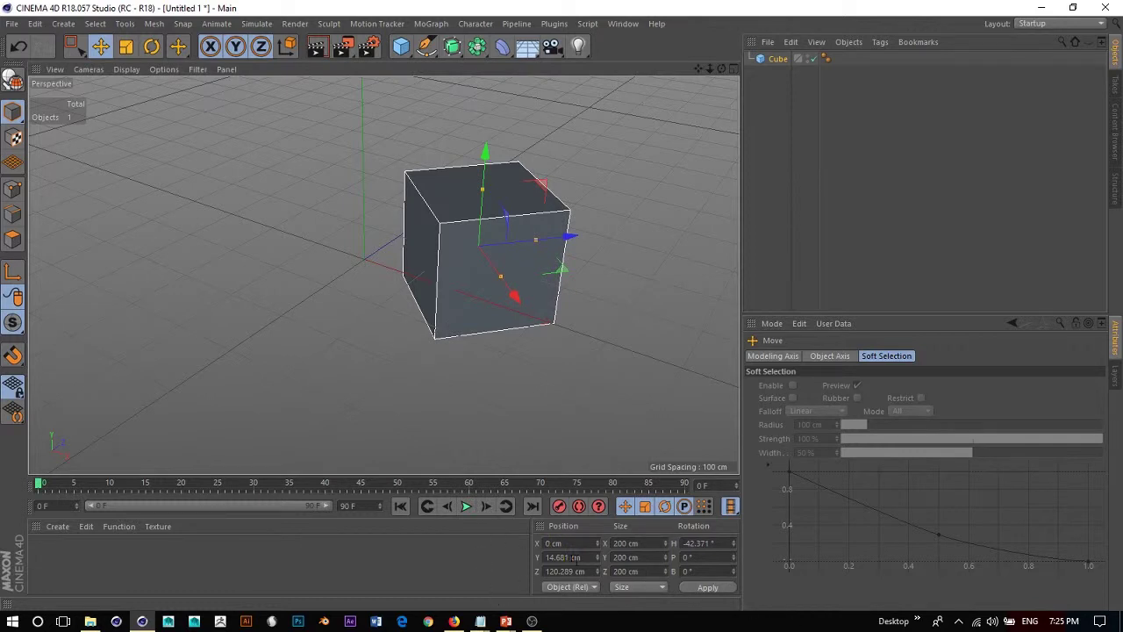
key("Tab")
type("0")
key("Tab")
type("0")
key("Delete")
double_click(547, 557)
type("0")
key("Return")
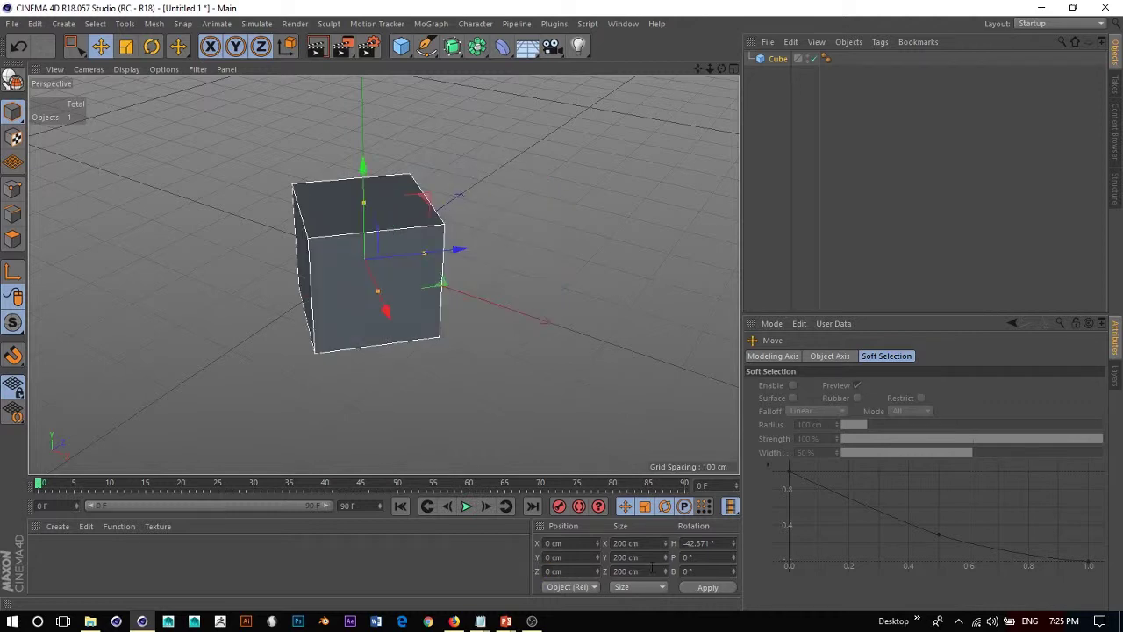
Step: Set the cube's heading rotation to 0° and make the cube editable
double_click(702, 543)
type("0")
key("Return")
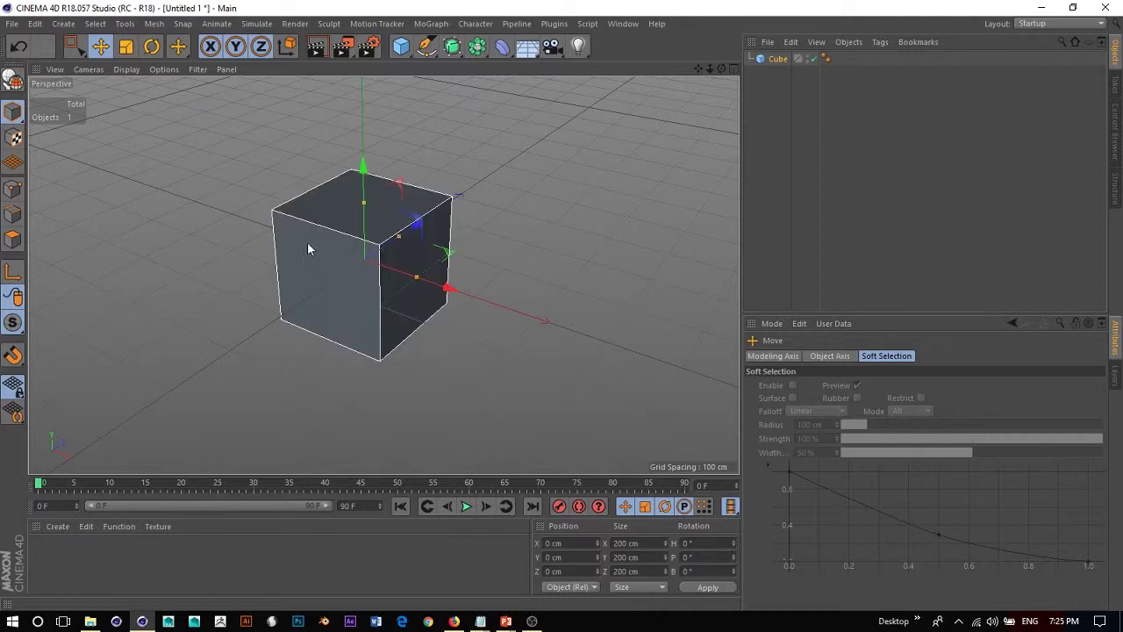
left_click_drag(311, 243, 352, 217, "alt")
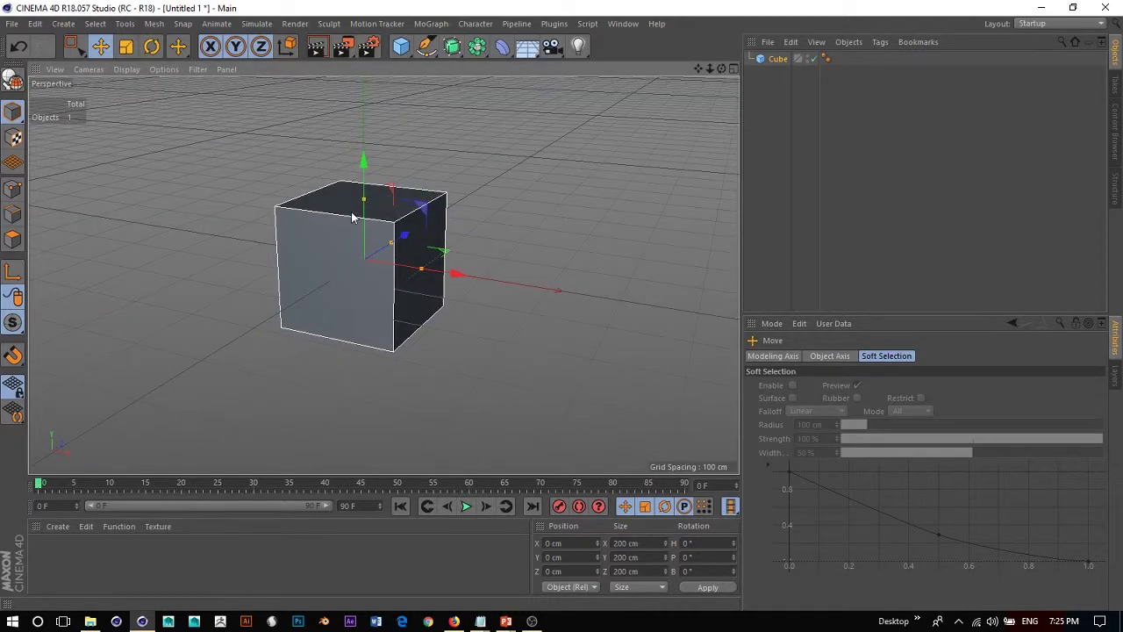
key("c")
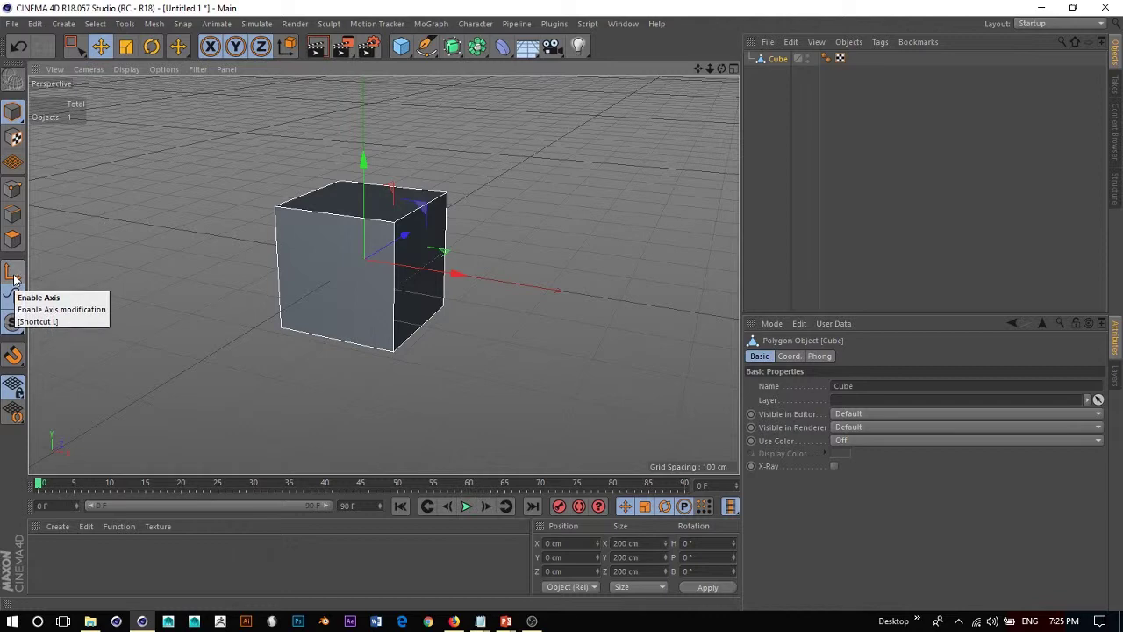
Step: In the front view, enable axis modification, move the cube's axis down to its bottom edge at about Y -99.9 cm, and disable axis modification
left_click_drag(169, 294, 295, 276, "alt")
scroll(389, 263, "up", 4)
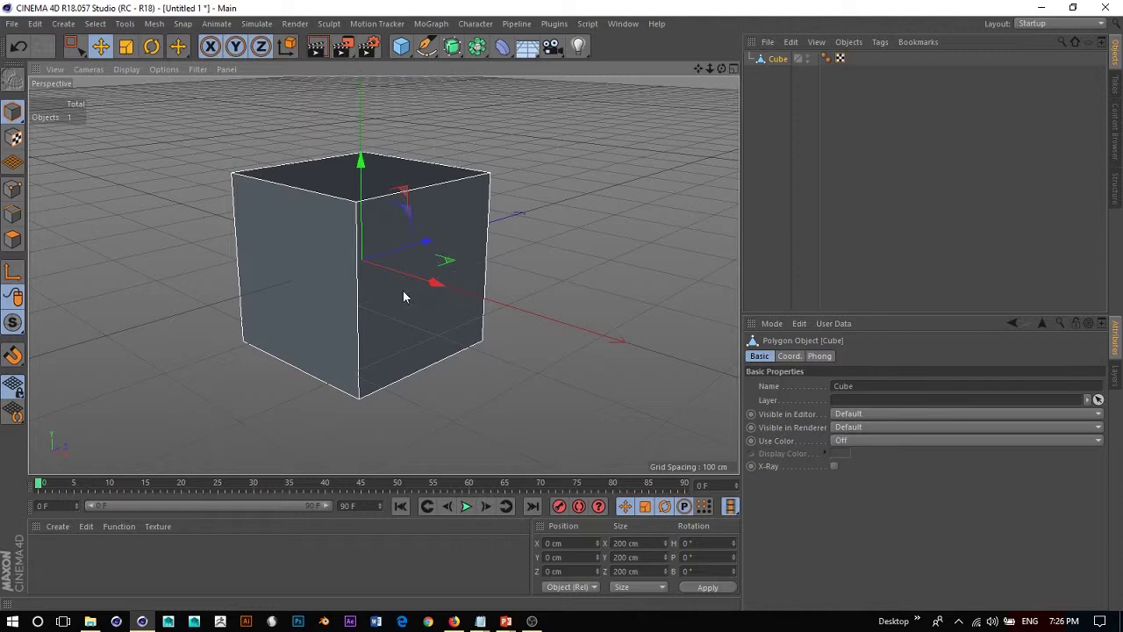
left_click_drag(429, 301, 481, 272, "alt")
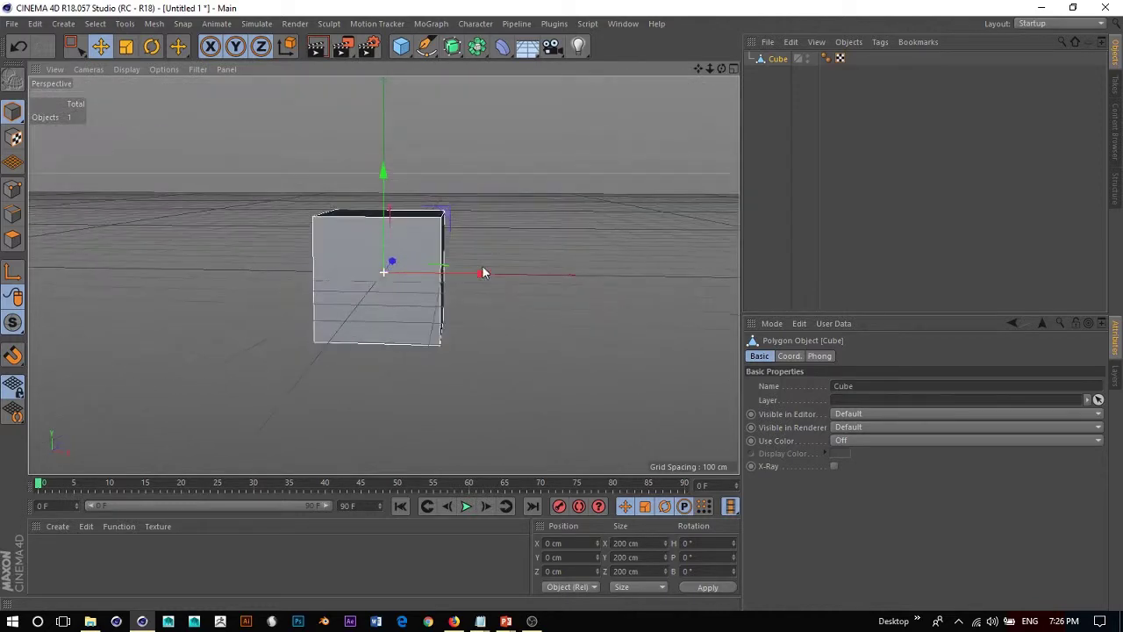
middle_click(483, 274)
middle_click(564, 366)
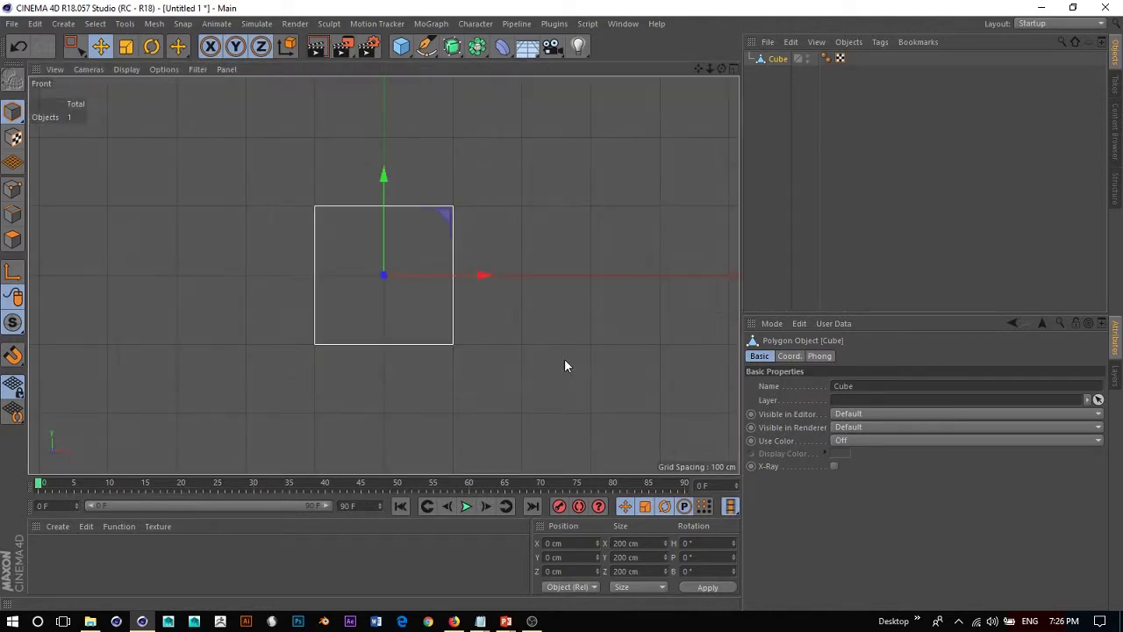
scroll(419, 286, "up", 5)
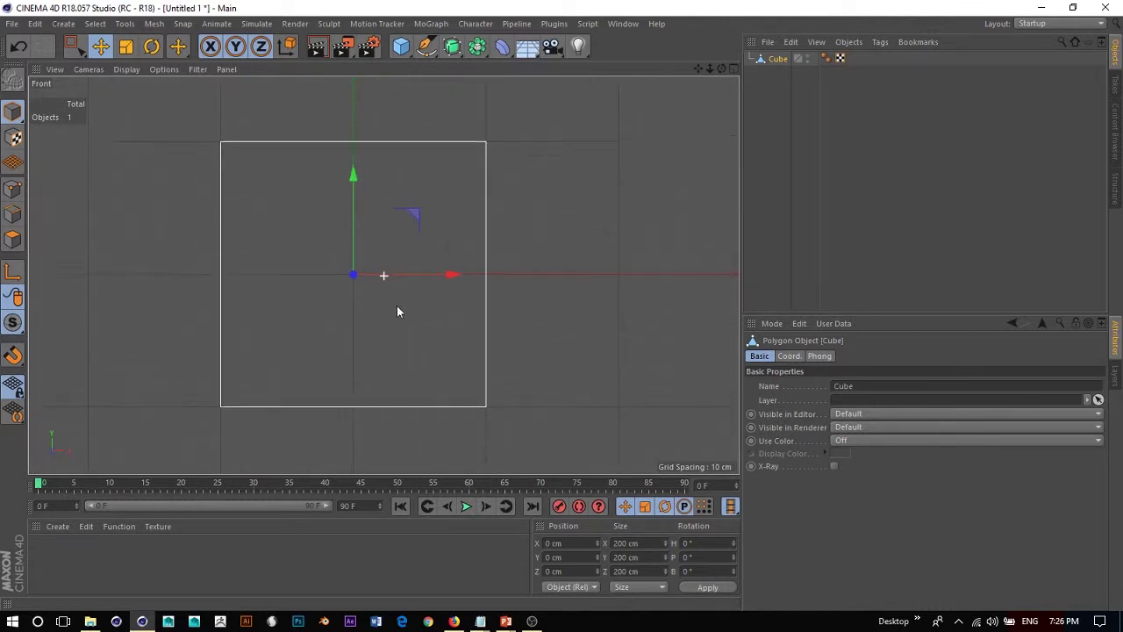
middle_click_drag(396, 311, 373, 321, "alt")
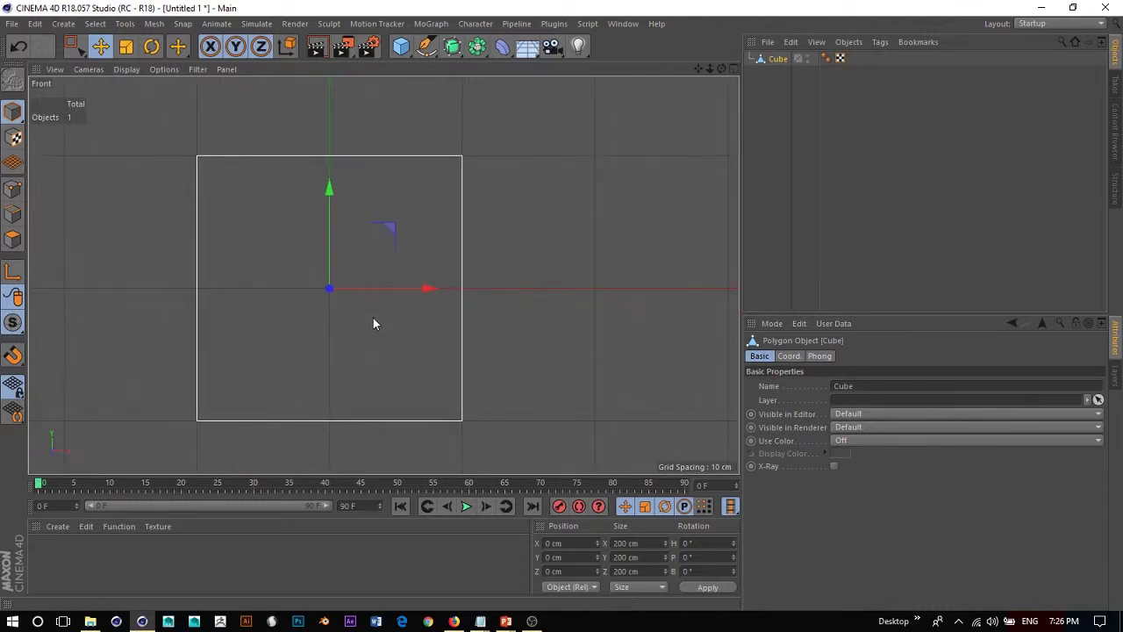
left_click(13, 274)
left_click_drag(332, 194, 326, 328)
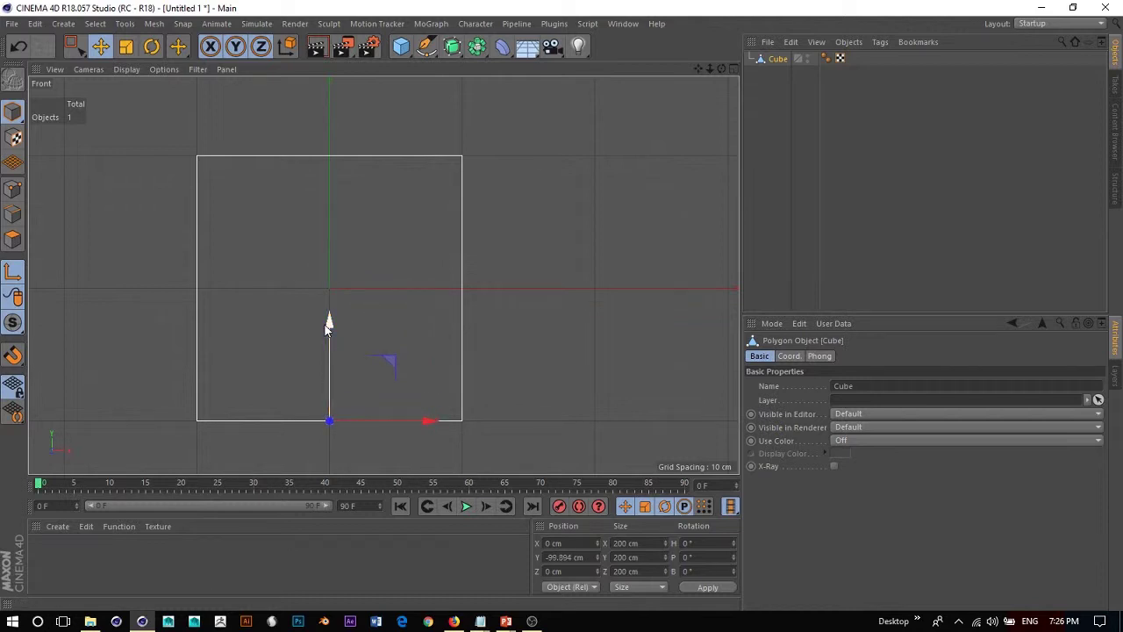
key("l")
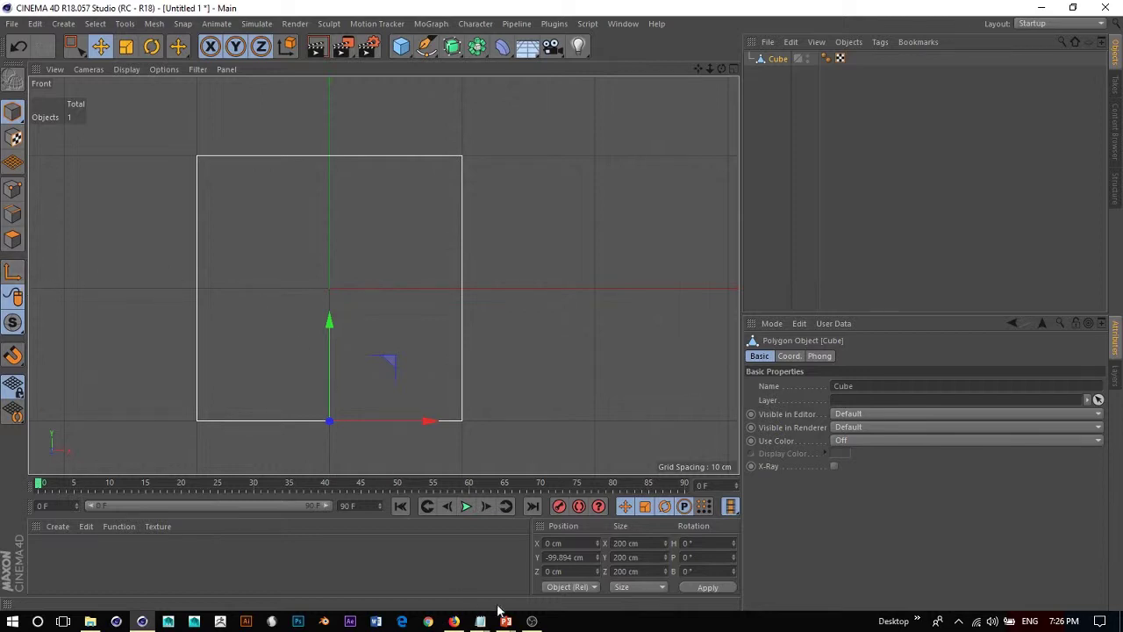
Step: Set the cube's Y position to 0 cm so its base rests on the ground plane
double_click(570, 557)
type("0")
key("Return")
Step: In the perspective view, try rotating the cube's bank to about 3.3° around its base axis and undo the rotation
scroll(426, 223, "down", 3)
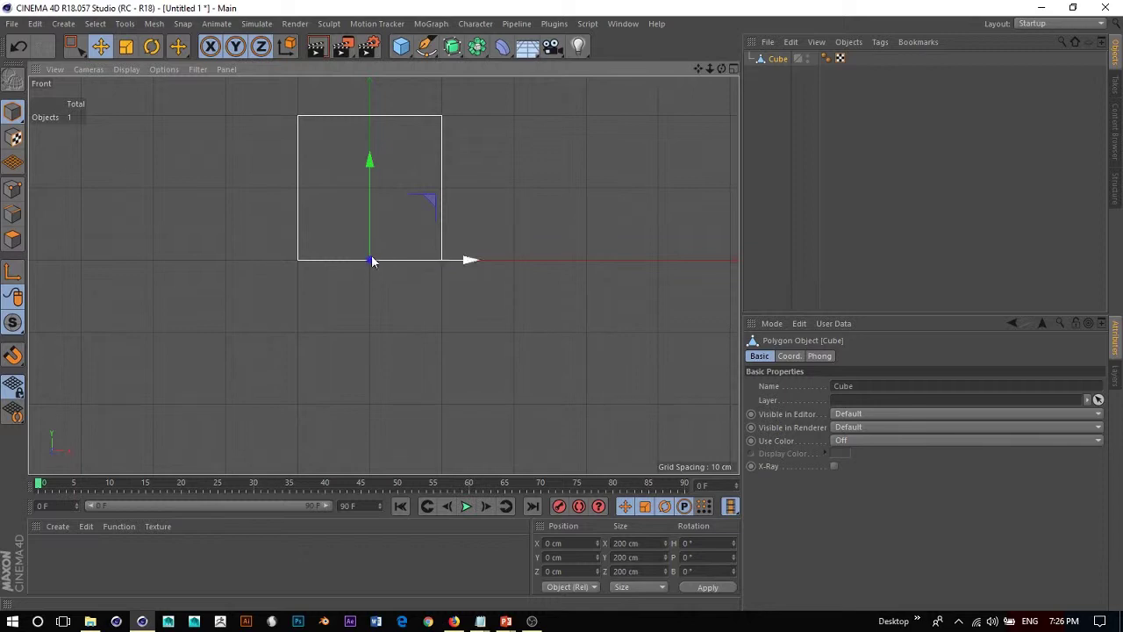
middle_click(364, 259)
middle_click(233, 198)
key("r")
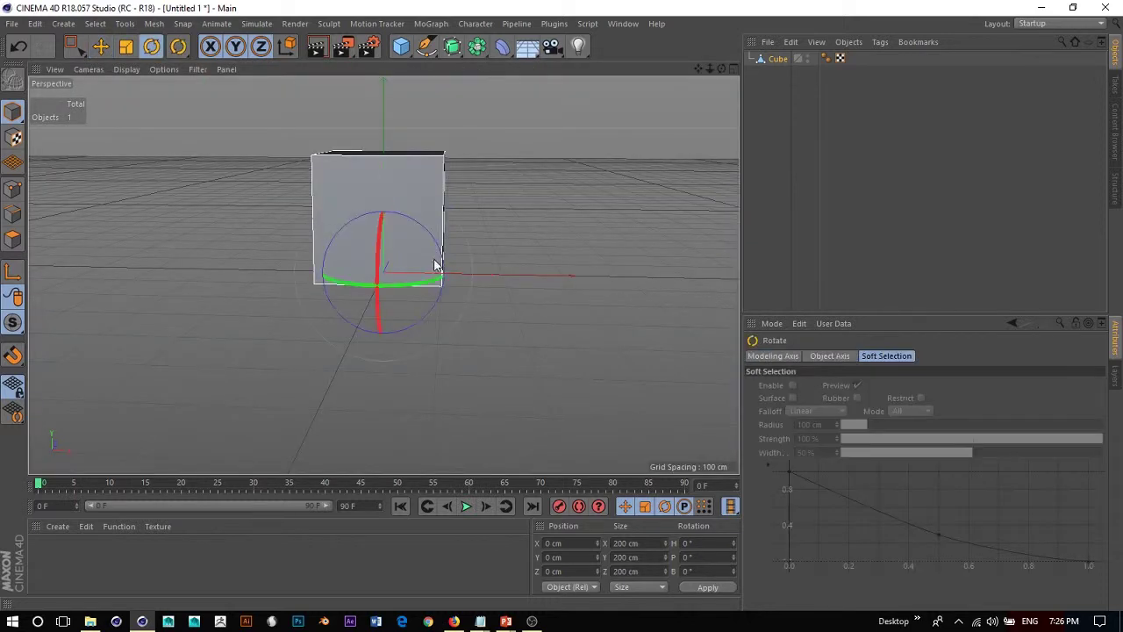
left_click_drag(466, 286, 431, 248, "alt")
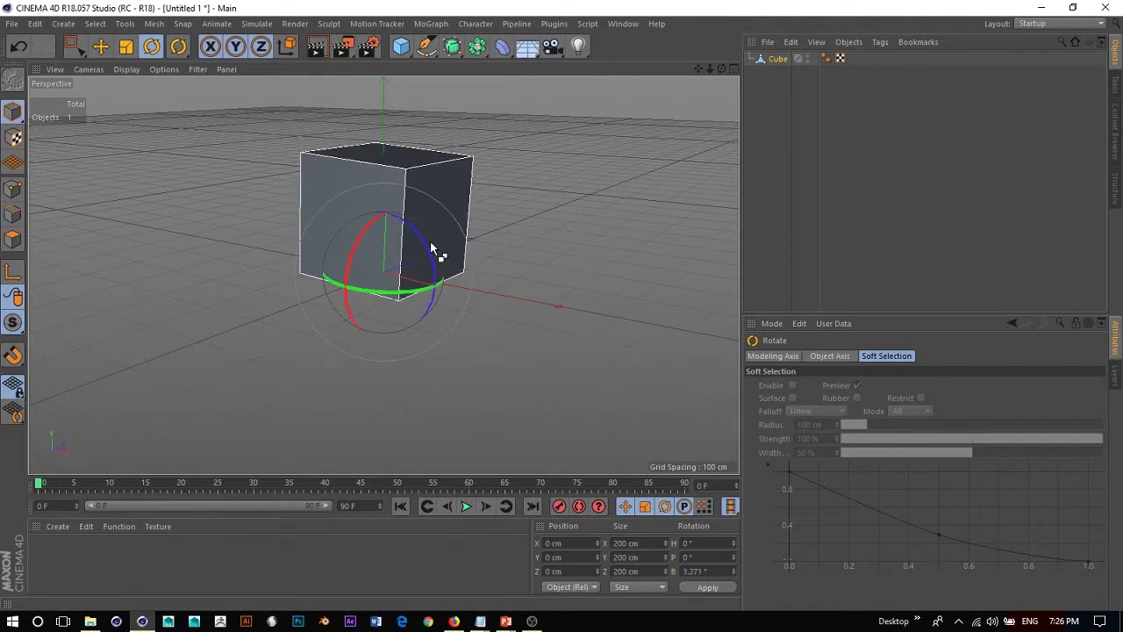
key("ctrl+z")
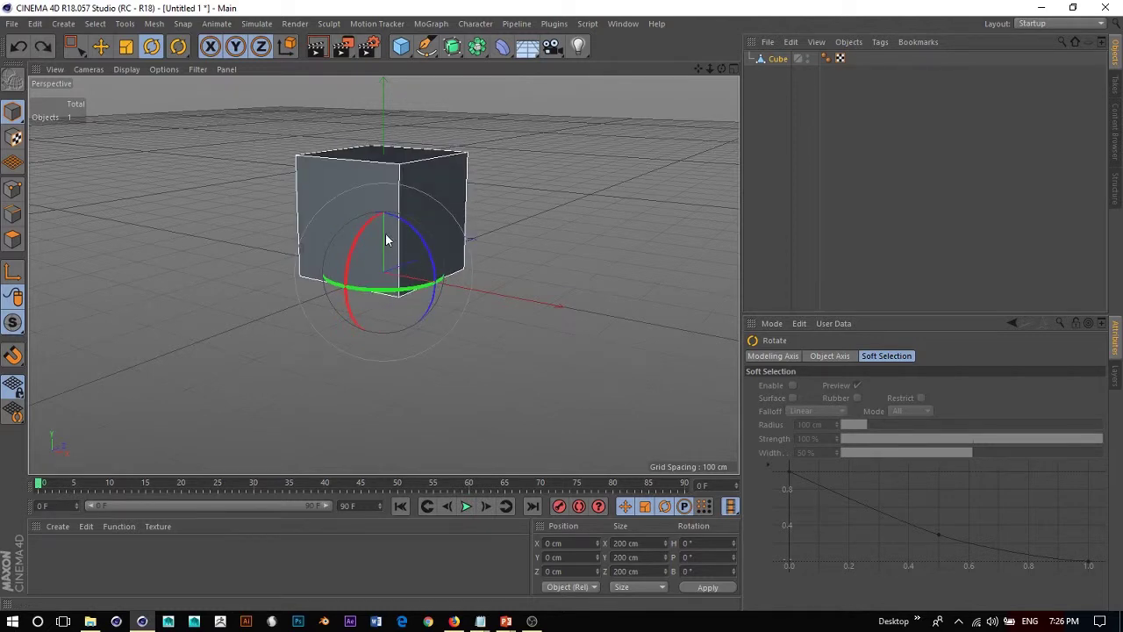